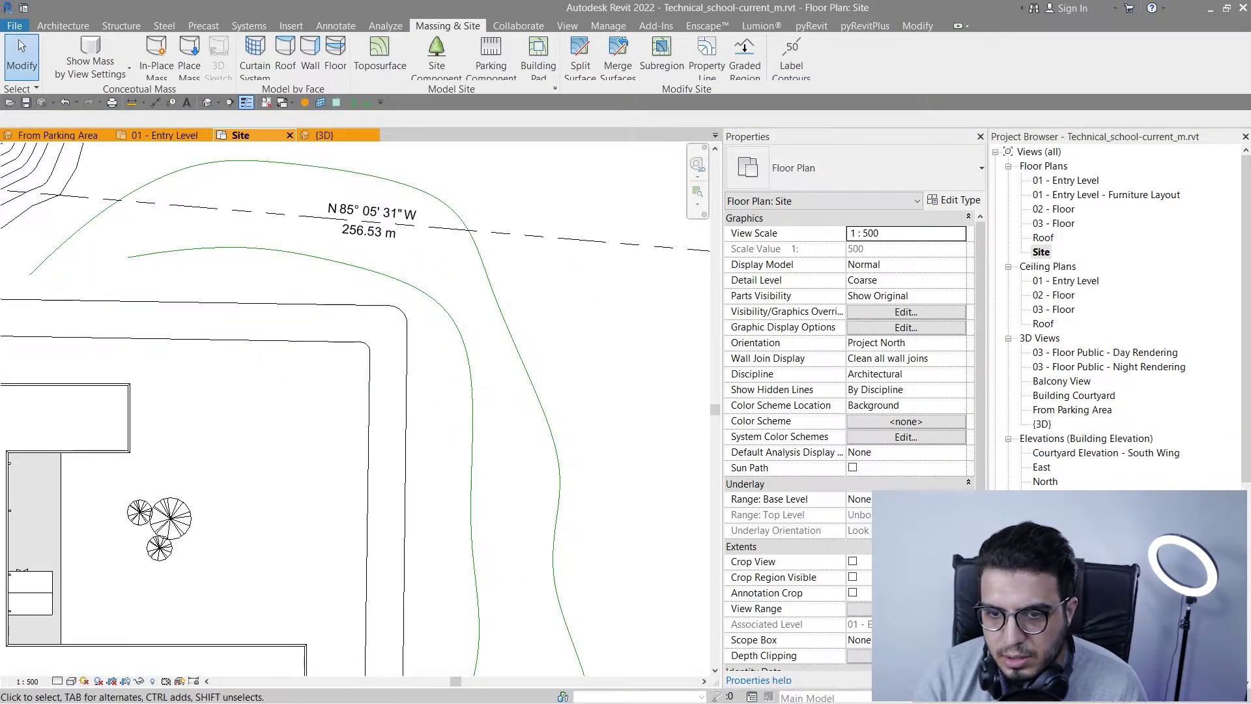
{"action": "scroll", "coordinate": [355, 407], "scroll_direction": "down", "scroll_amount": 2}
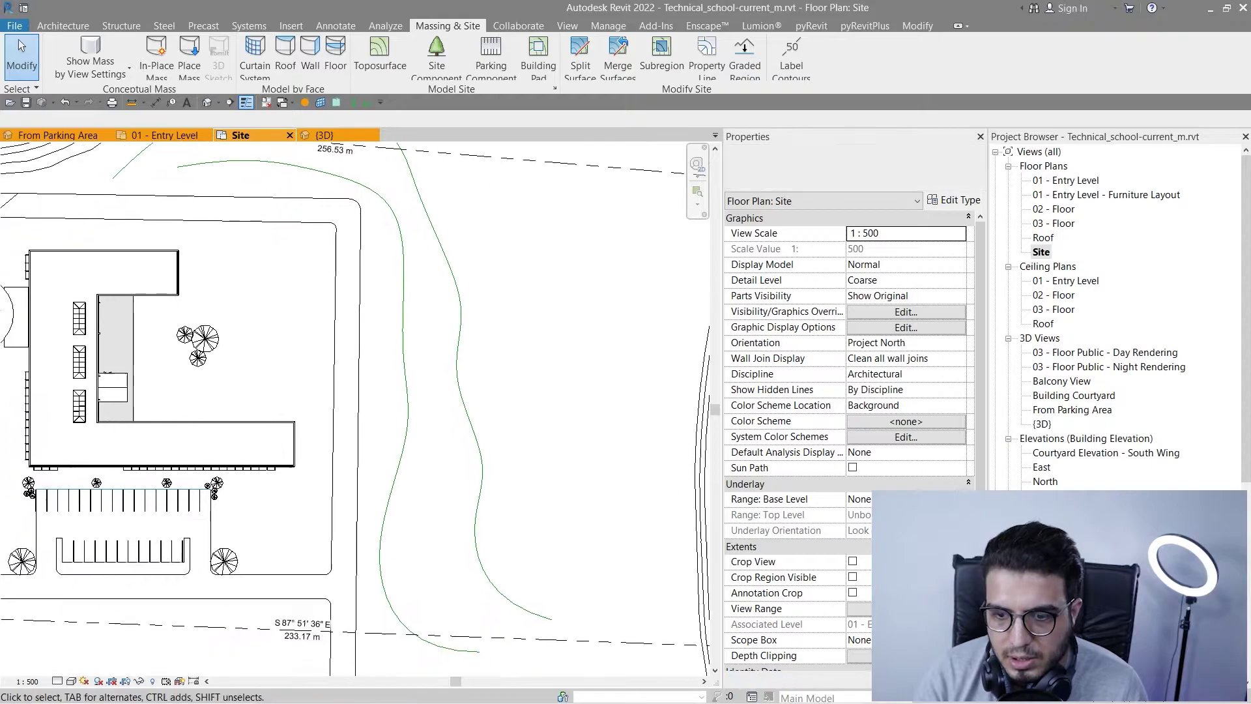
{"action": "scroll", "coordinate": [460, 493], "scroll_direction": "down", "scroll_amount": 2}
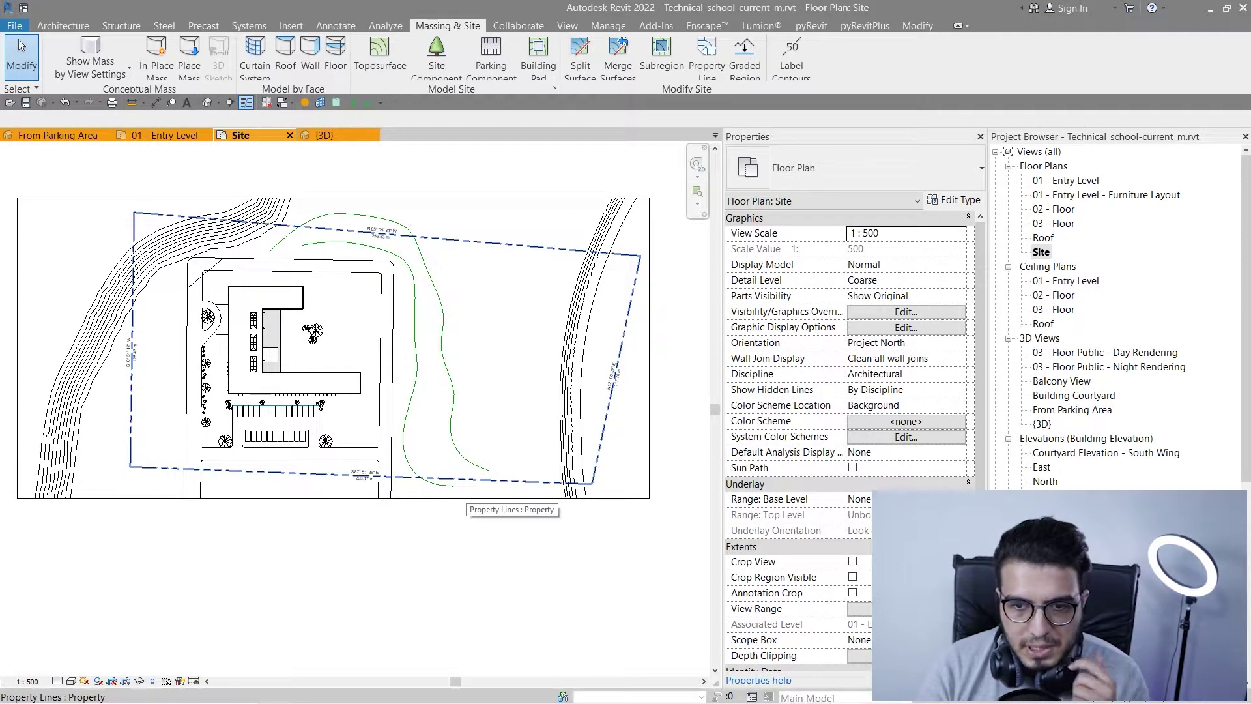
{"action": "scroll", "coordinate": [460, 494], "scroll_direction": "up", "scroll_amount": 1}
Launch Dynamo over the site plan, start a new graph, and browse to Revit > Selection nodes.
{"action": "middle_click_drag", "start_coordinate": [459, 493], "coordinate": [477, 597]}
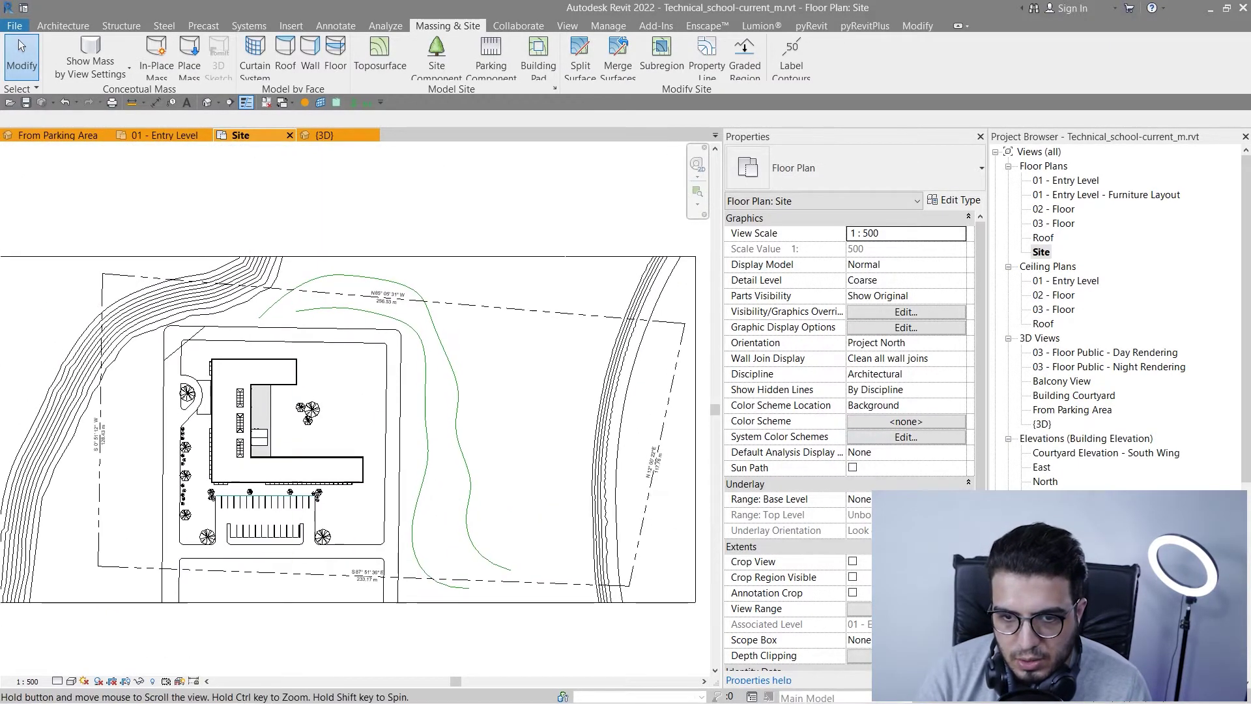
{"action": "scroll", "coordinate": [376, 324], "scroll_direction": "up", "scroll_amount": 2}
{"action": "scroll", "coordinate": [375, 324], "scroll_direction": "up", "scroll_amount": 1}
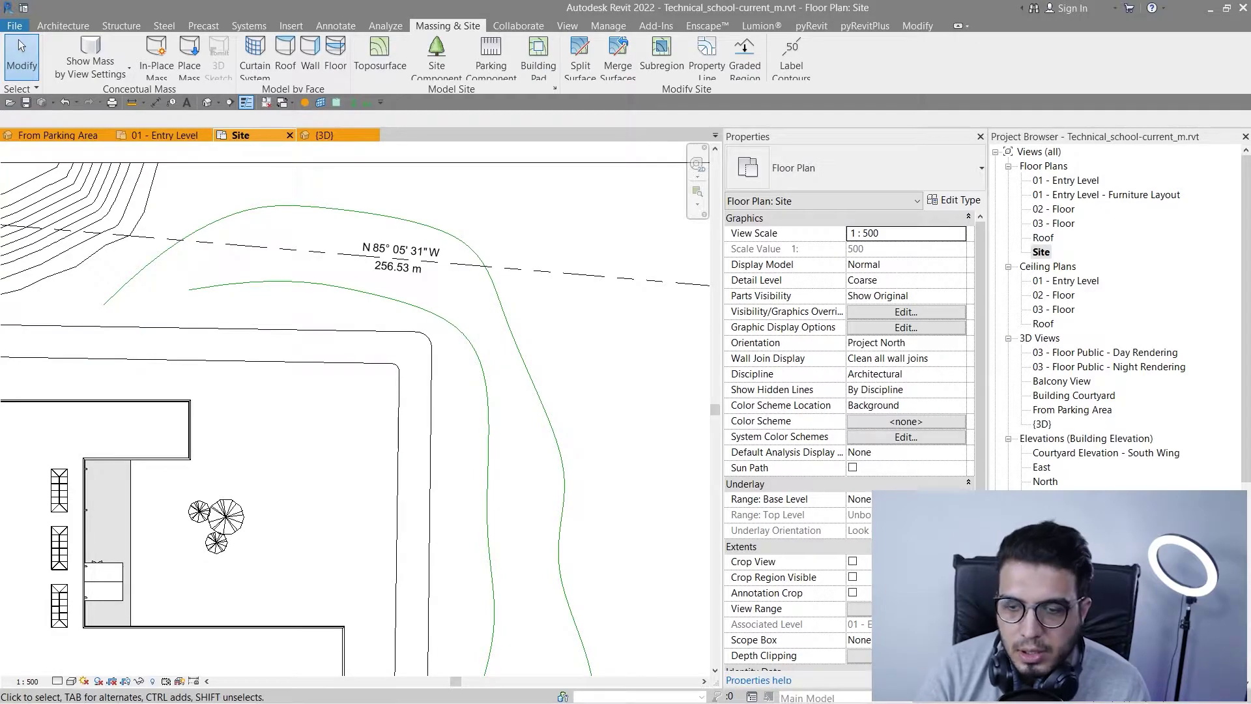
{"action": "scroll", "coordinate": [274, 323], "scroll_direction": "down", "scroll_amount": 3}
{"action": "scroll", "coordinate": [273, 323], "scroll_direction": "up", "scroll_amount": 1}
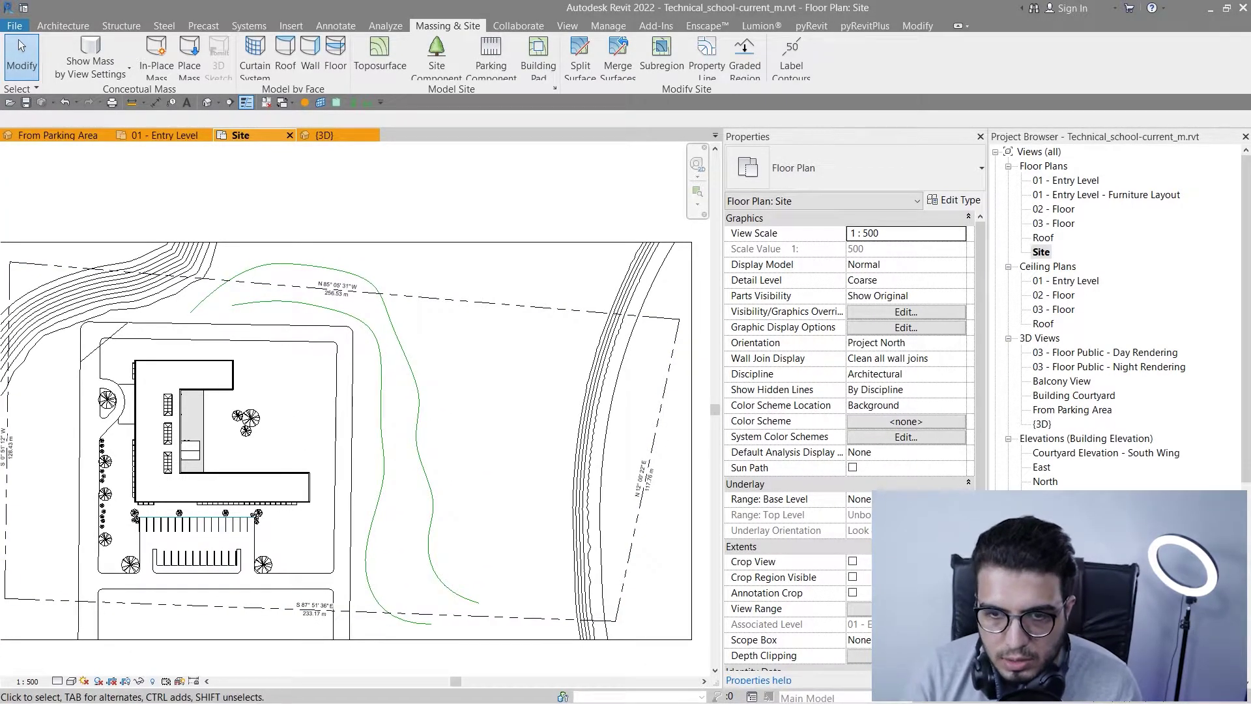
{"action": "left_click", "coordinate": [608, 26]}
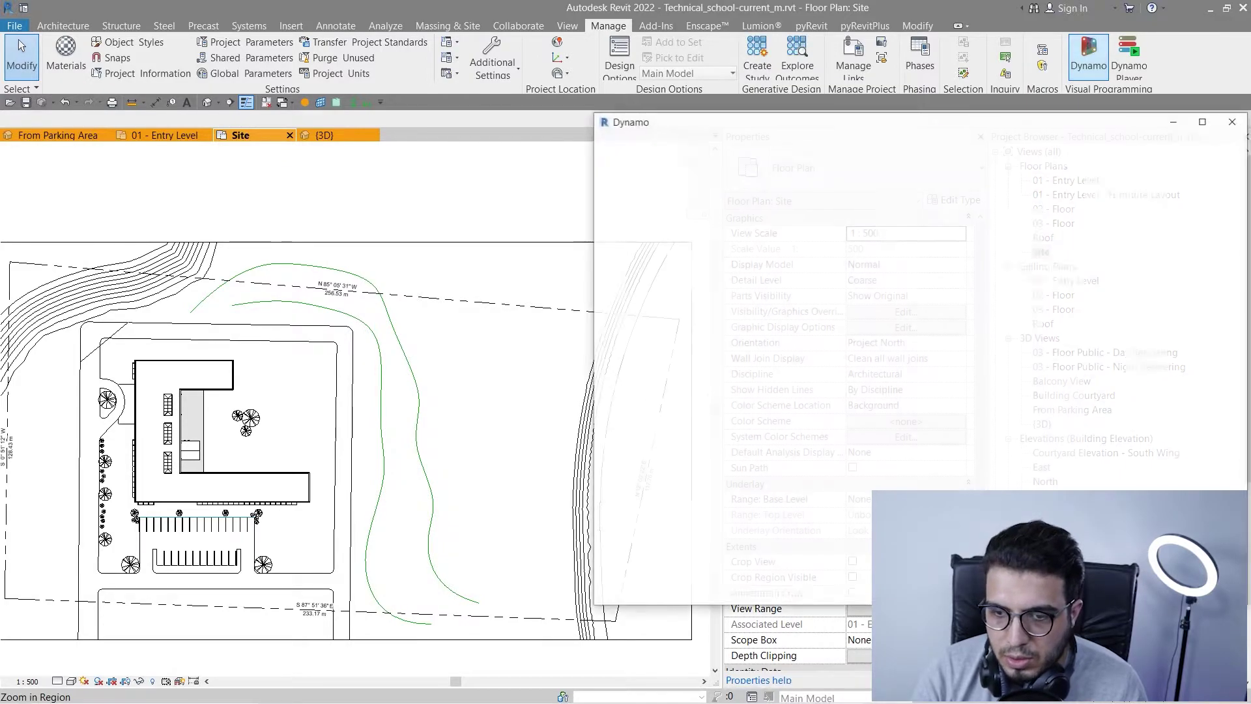
{"action": "left_click_drag", "start_coordinate": [881, 116], "coordinate": [713, 62]}
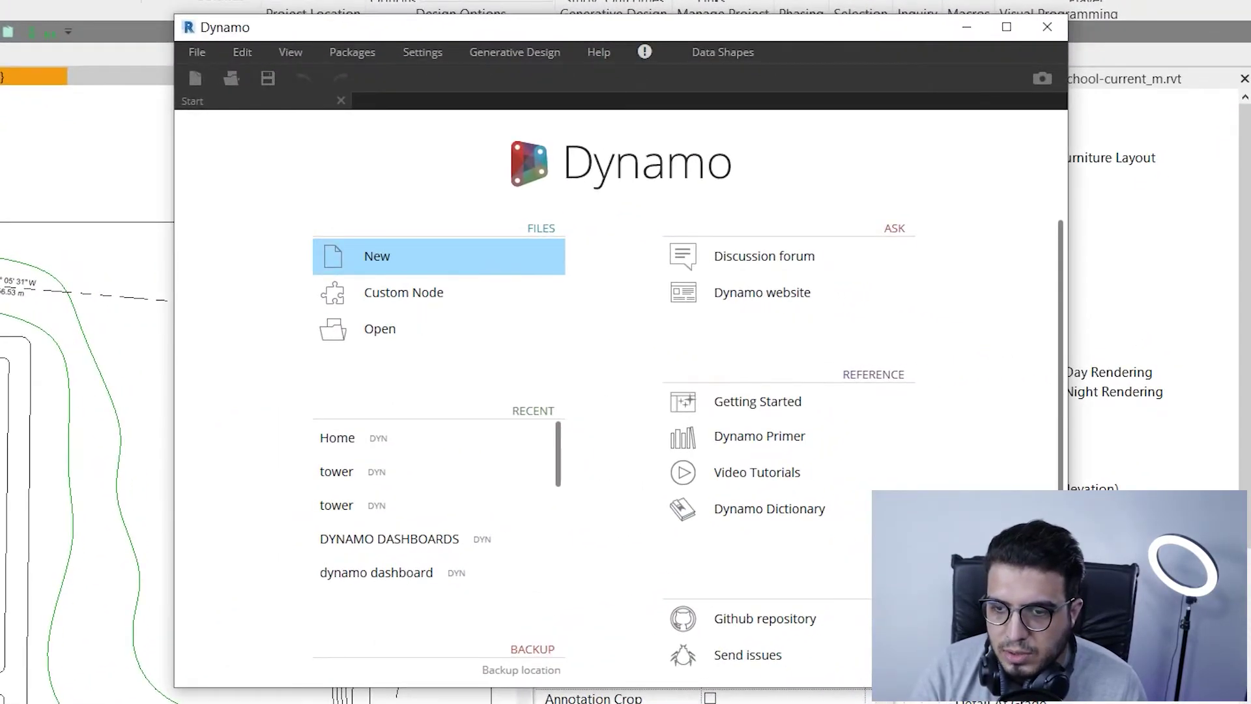
{"action": "left_click", "coordinate": [439, 257]}
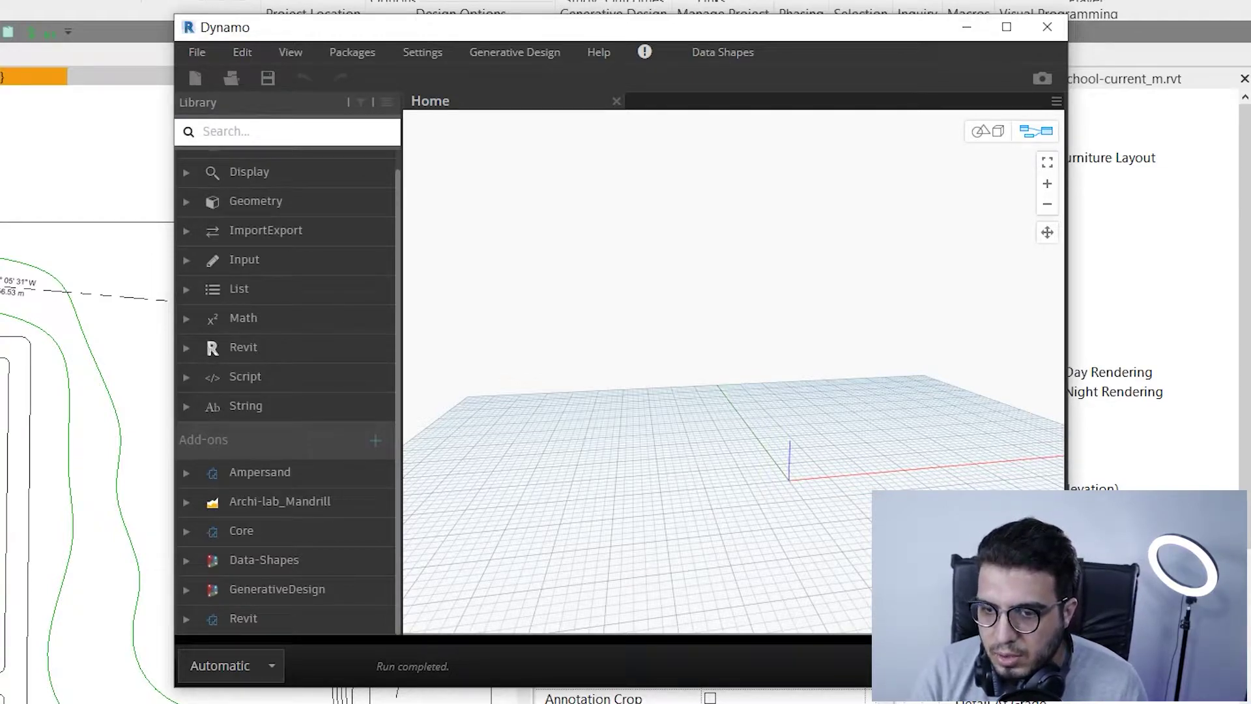
{"action": "left_click", "coordinate": [243, 348]}
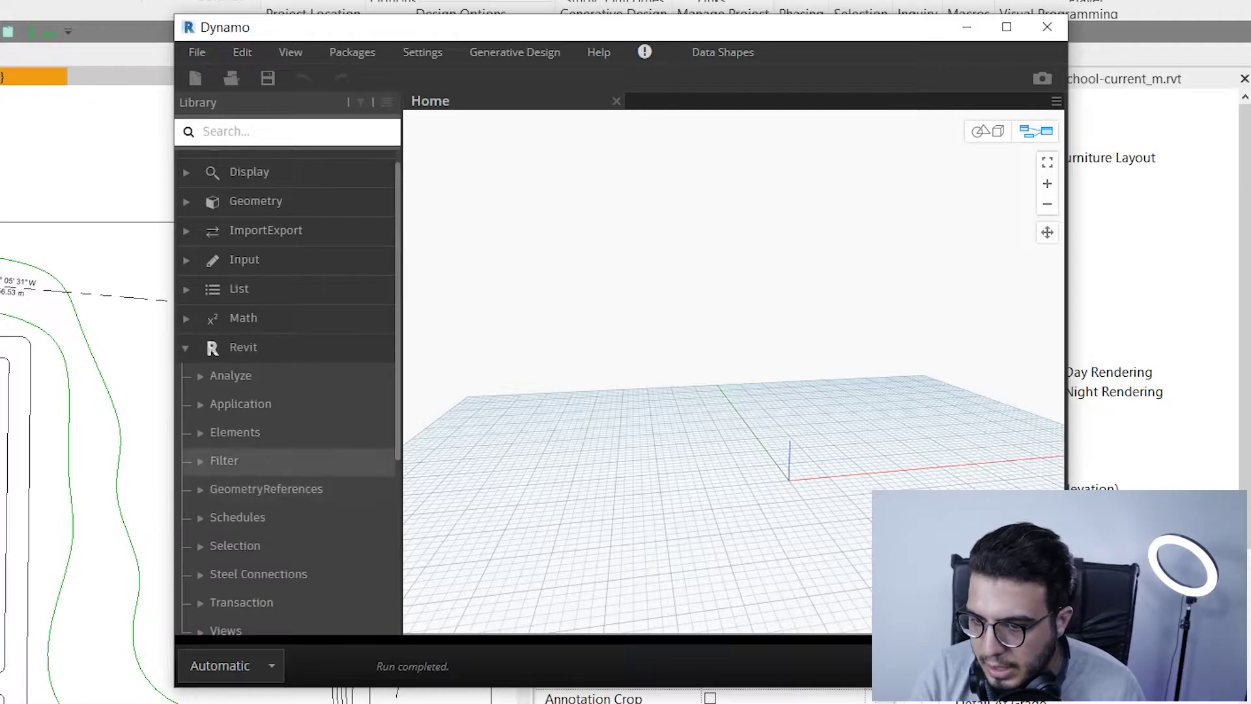
{"action": "scroll", "coordinate": [283, 457], "scroll_direction": "down", "scroll_amount": 3}
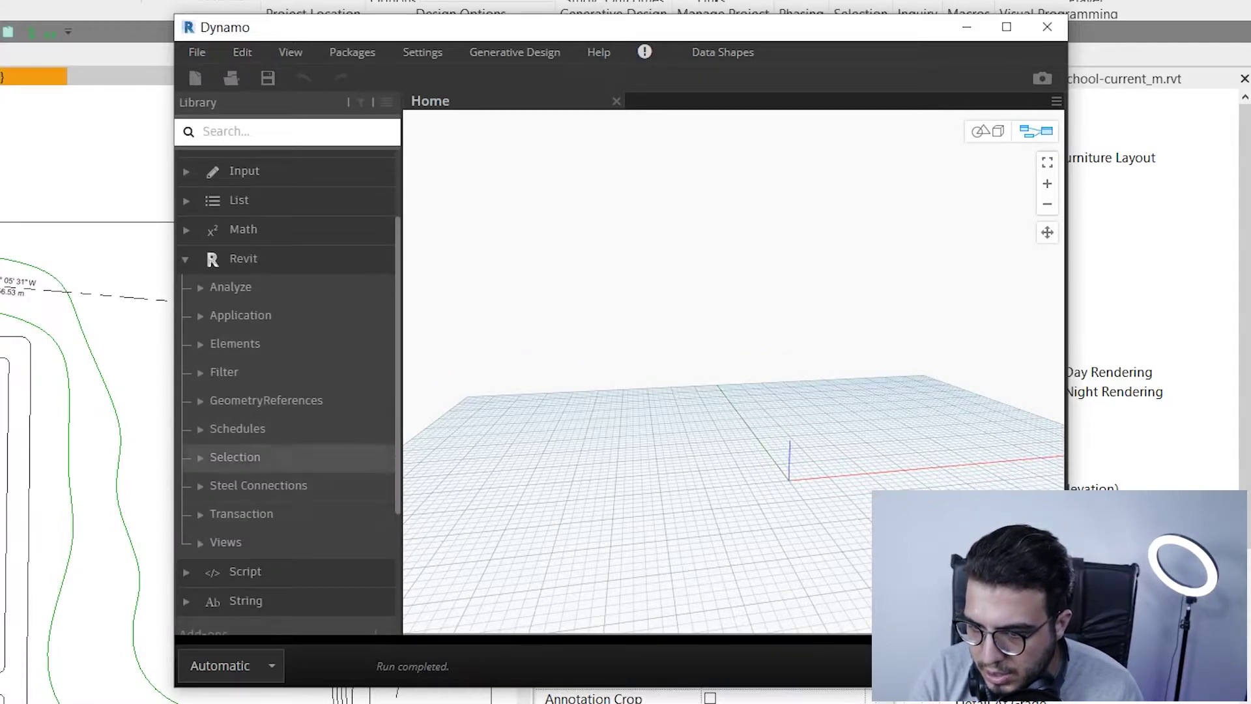
{"action": "left_click", "coordinate": [235, 457]}
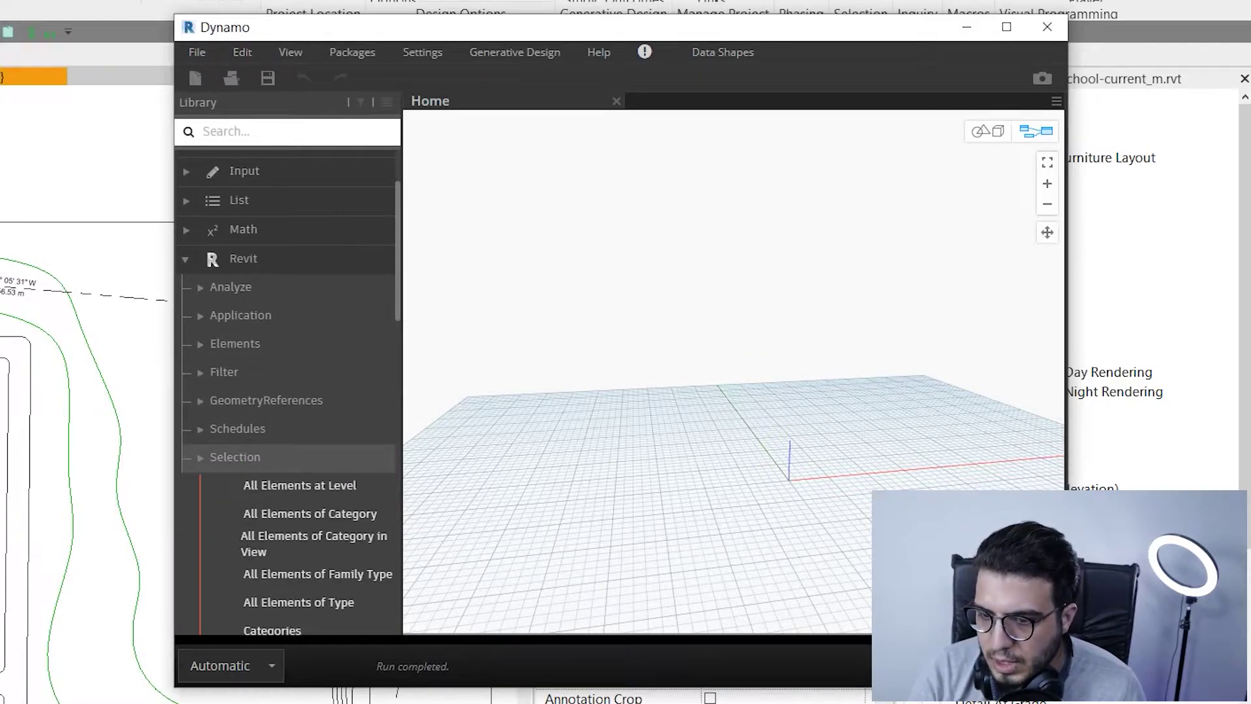
{"action": "scroll", "coordinate": [284, 459], "scroll_direction": "down", "scroll_amount": 10}
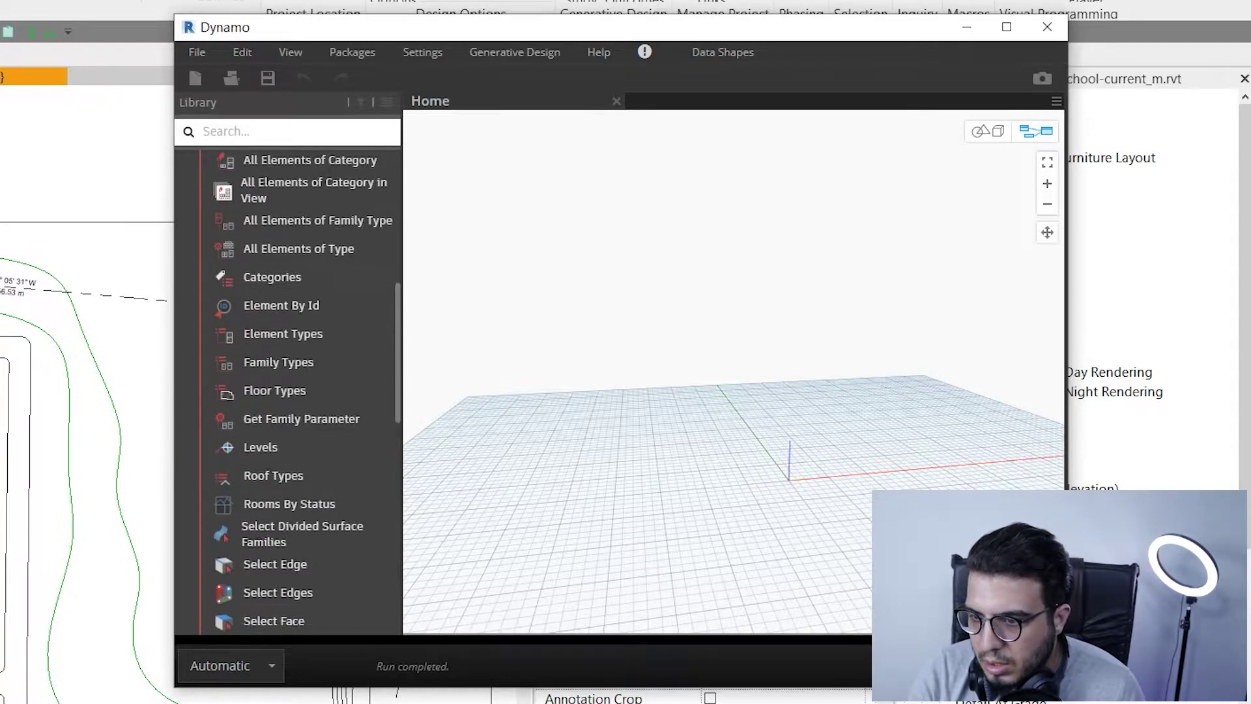
{"action": "scroll", "coordinate": [284, 469], "scroll_direction": "down", "scroll_amount": 3}
{"action": "scroll", "coordinate": [285, 473], "scroll_direction": "up", "scroll_amount": 4}
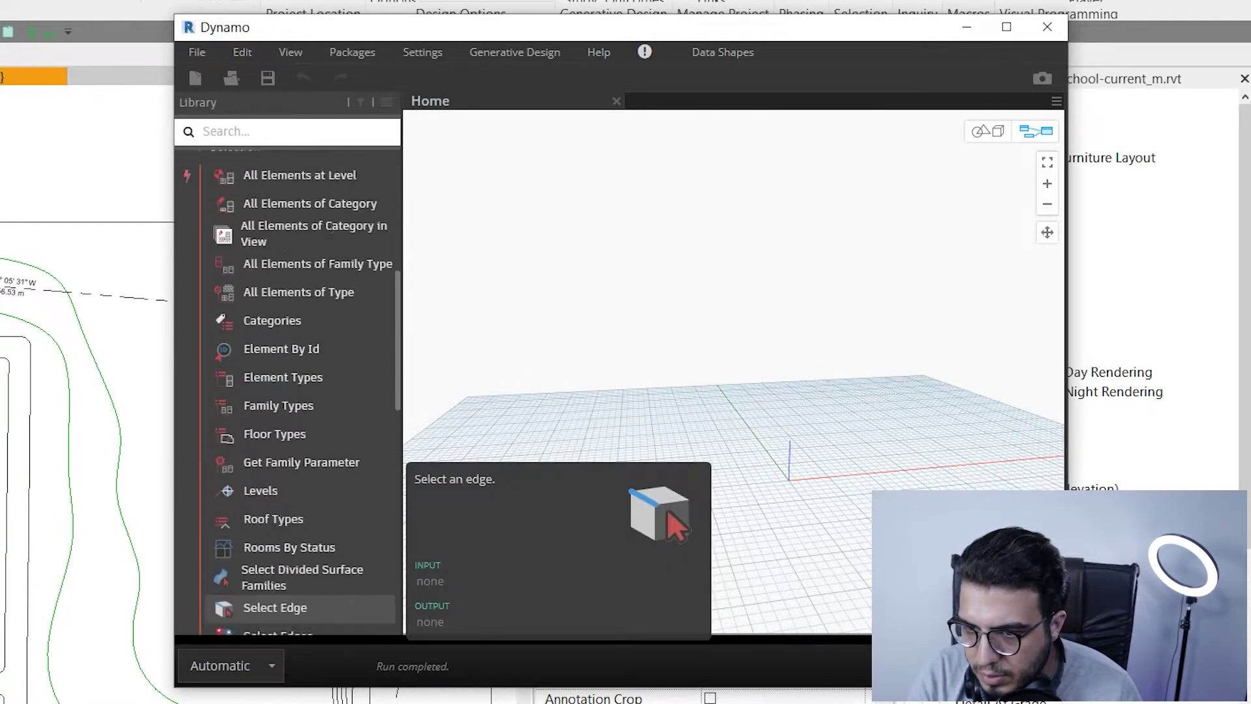
{"action": "scroll", "coordinate": [284, 450], "scroll_direction": "up", "scroll_amount": 2}
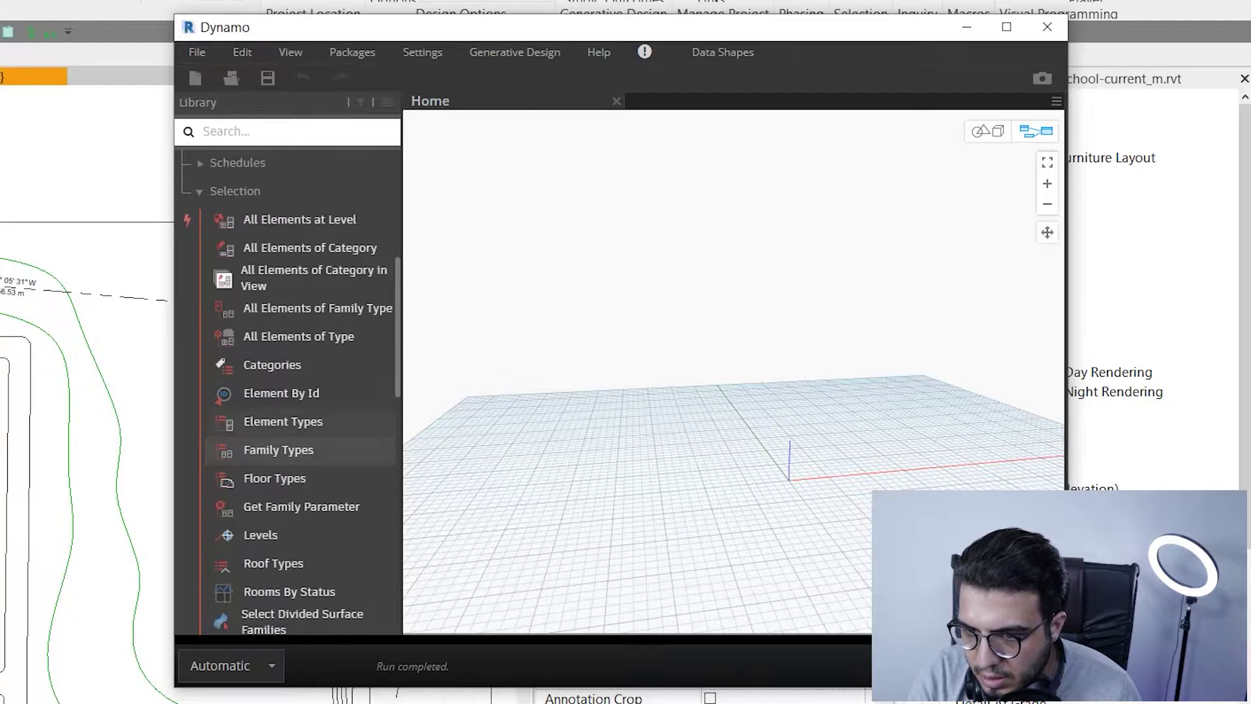
{"action": "scroll", "coordinate": [284, 440], "scroll_direction": "down", "scroll_amount": 3}
{"action": "scroll", "coordinate": [284, 392], "scroll_direction": "down", "scroll_amount": 3}
{"action": "scroll", "coordinate": [284, 358], "scroll_direction": "down", "scroll_amount": 3}
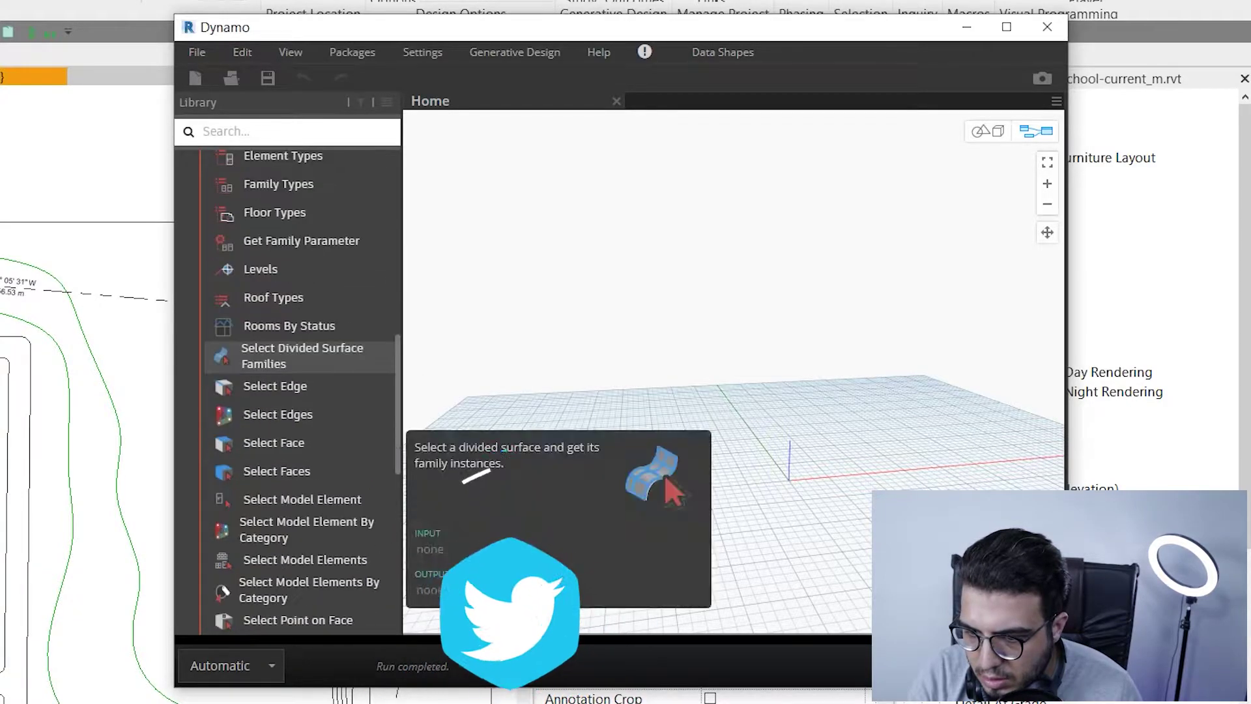
{"action": "scroll", "coordinate": [283, 411], "scroll_direction": "down", "scroll_amount": 1}
{"action": "scroll", "coordinate": [284, 460], "scroll_direction": "down", "scroll_amount": 2}
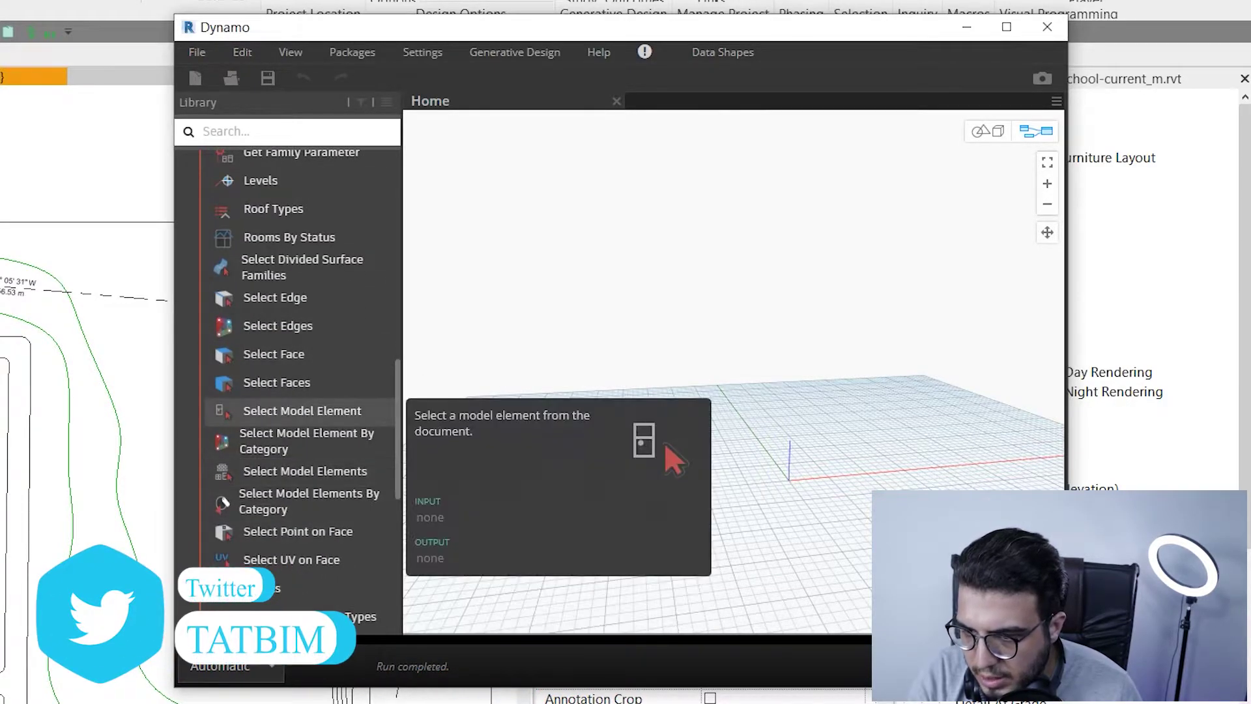
Add a Select Model Element node and pick the curved site path (Element 361205).
{"action": "left_click", "coordinate": [302, 411]}
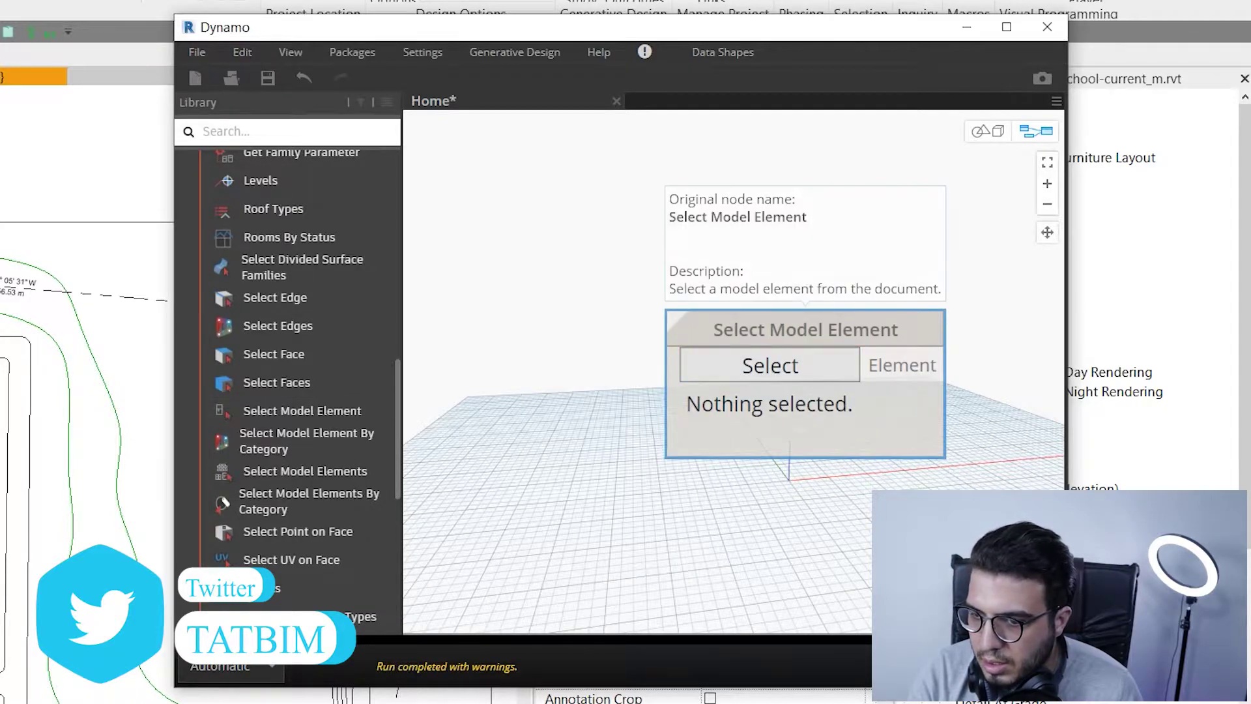
{"action": "left_click_drag", "start_coordinate": [704, 264], "coordinate": [651, 237]}
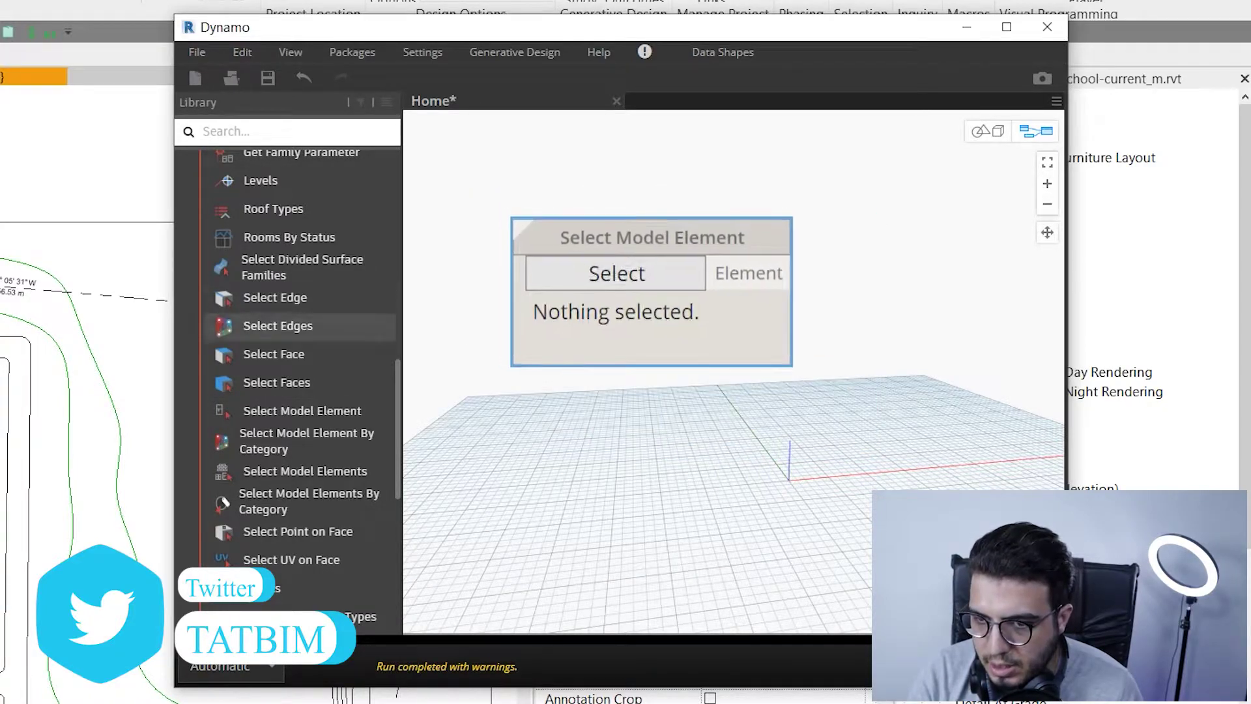
{"action": "scroll", "coordinate": [704, 450], "scroll_direction": "down", "scroll_amount": 3}
{"action": "scroll", "coordinate": [704, 489], "scroll_direction": "up", "scroll_amount": 2}
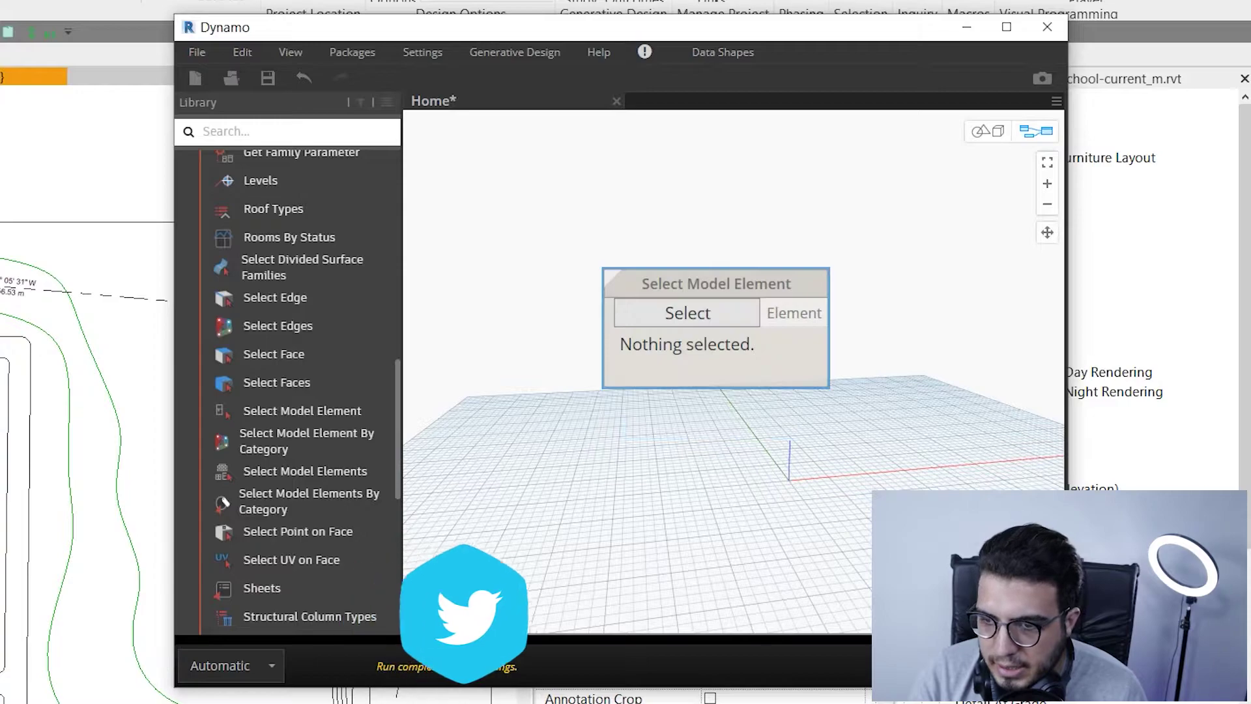
{"action": "scroll", "coordinate": [705, 490], "scroll_direction": "up", "scroll_amount": 2}
{"action": "left_click", "coordinate": [687, 313]}
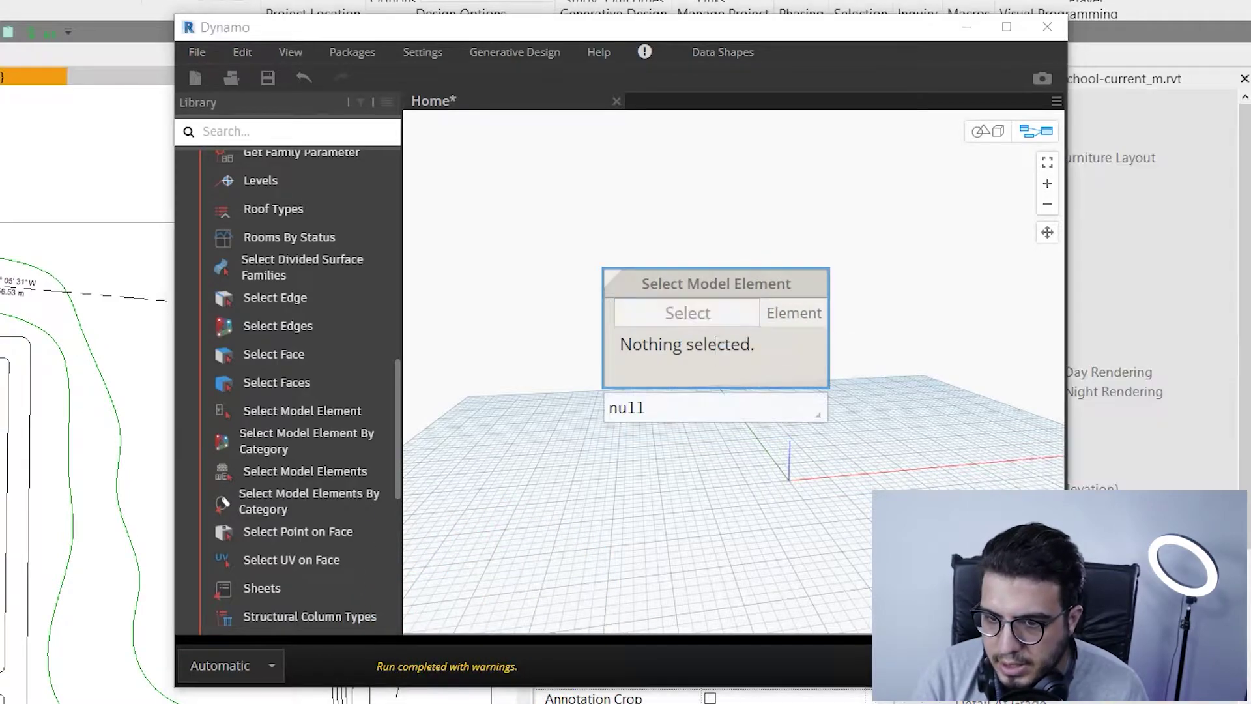
{"action": "left_click", "coordinate": [71, 411]}
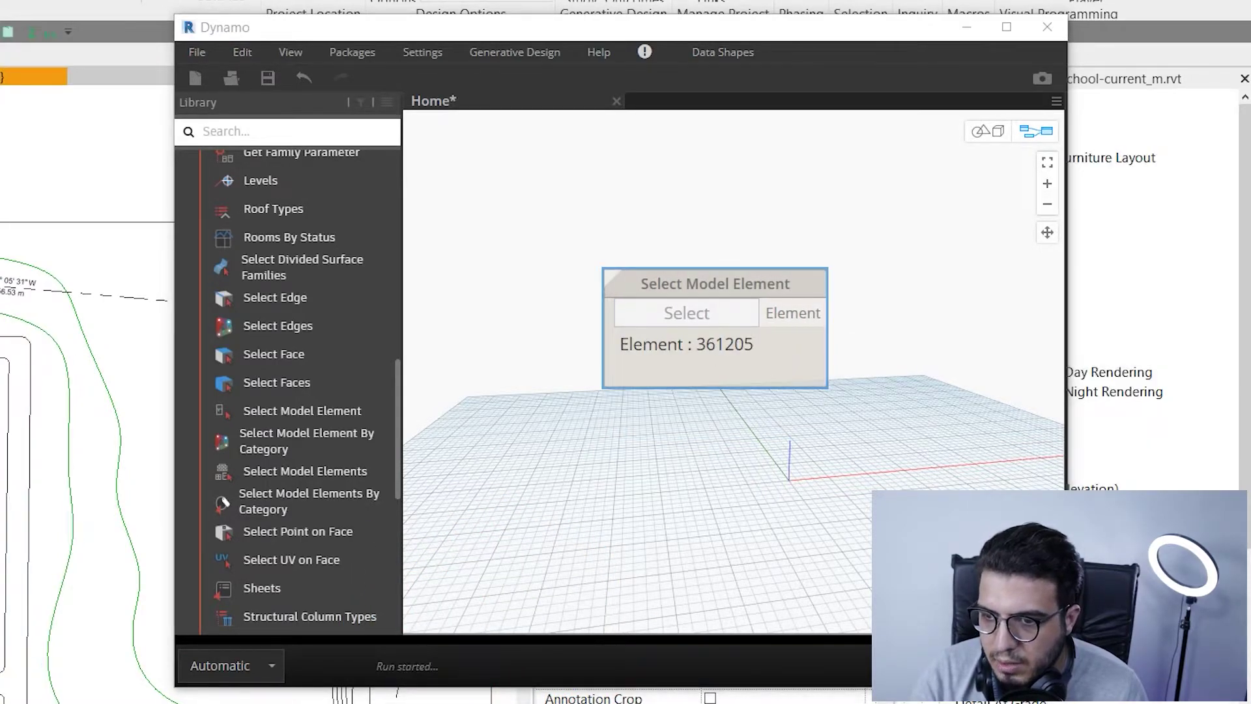
{"action": "scroll", "coordinate": [602, 502], "scroll_direction": "down", "scroll_amount": 2}
{"action": "left_click_drag", "start_coordinate": [658, 393], "coordinate": [547, 305]}
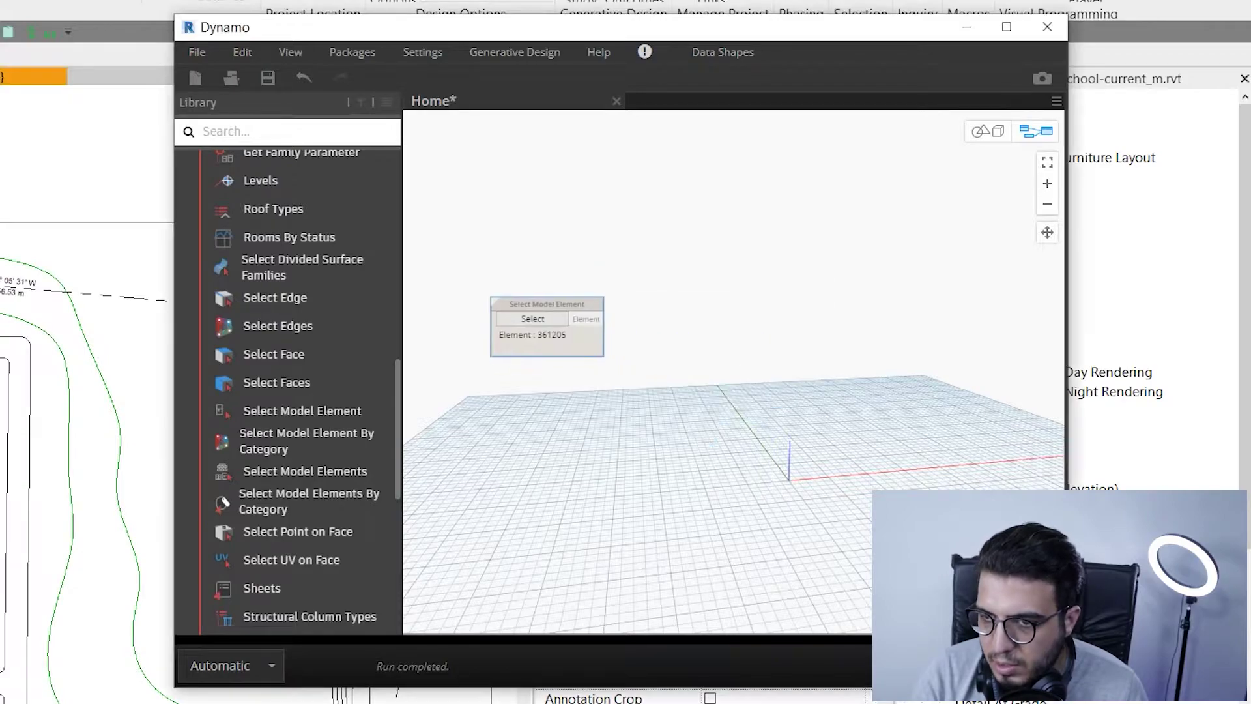
{"action": "scroll", "coordinate": [664, 344], "scroll_direction": "up", "scroll_amount": 2}
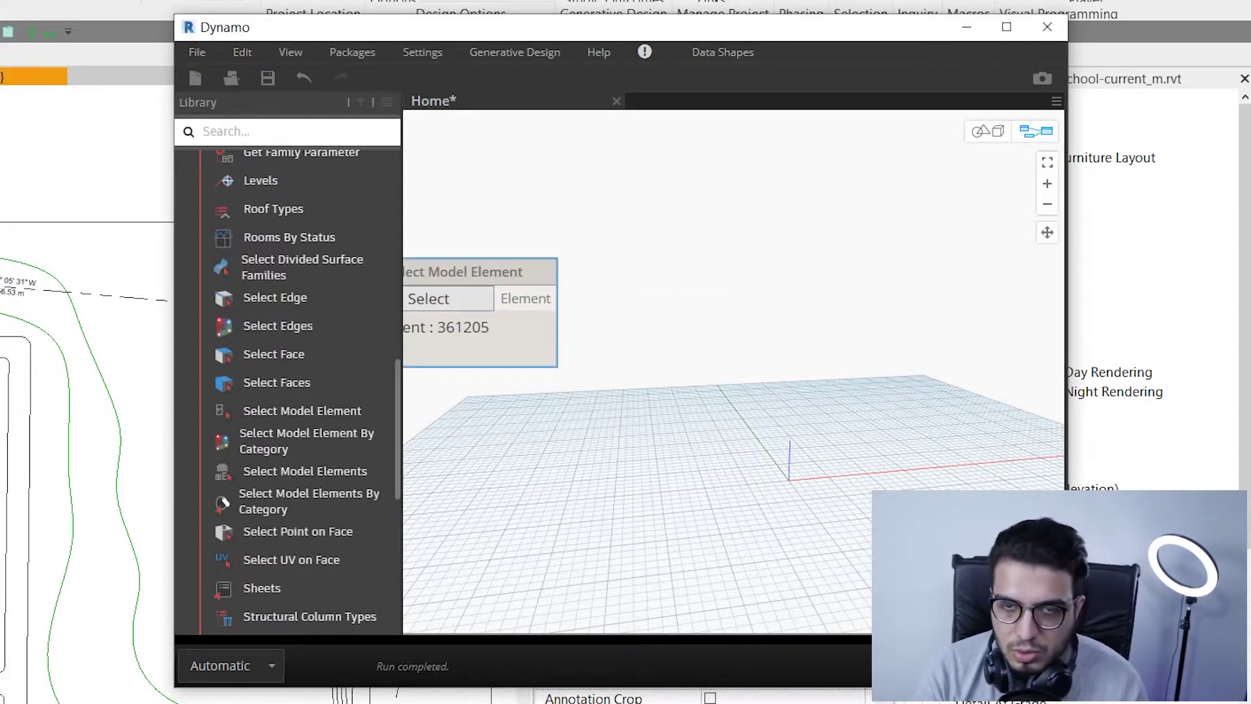
{"action": "scroll", "coordinate": [548, 323], "scroll_direction": "down", "scroll_amount": 2}
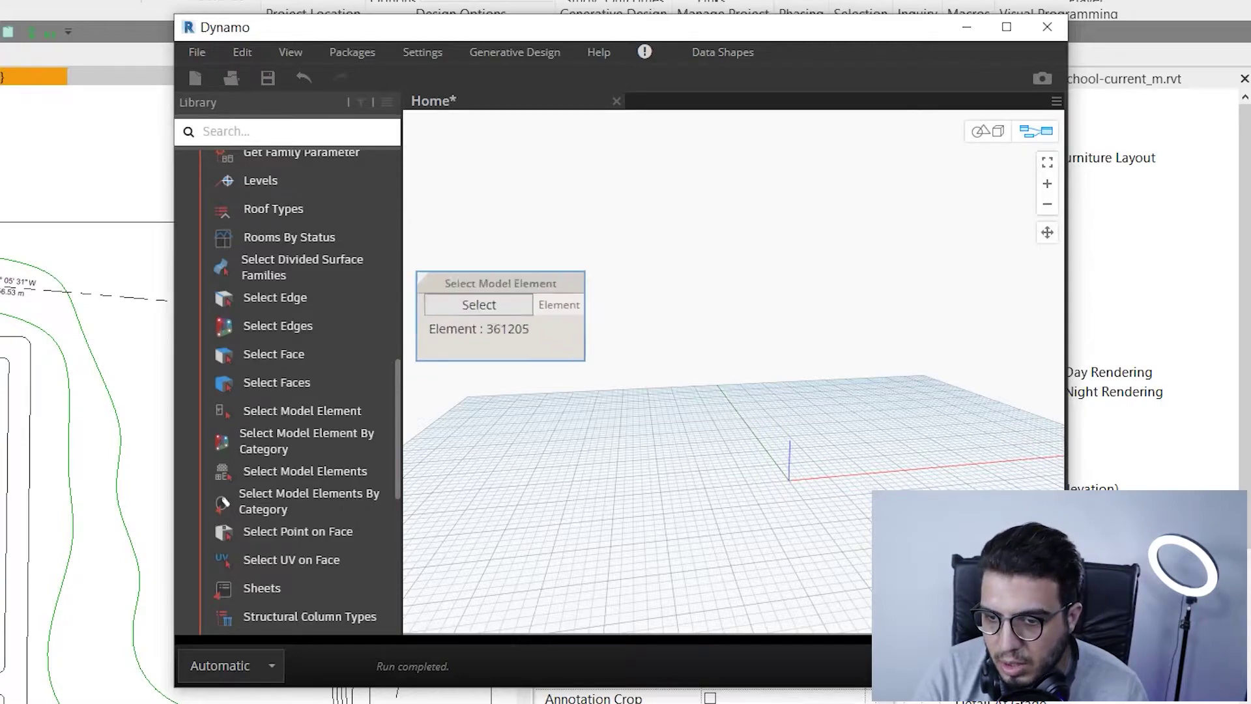
{"action": "scroll", "coordinate": [548, 323], "scroll_direction": "up", "scroll_amount": 1}
{"action": "scroll", "coordinate": [577, 328], "scroll_direction": "up", "scroll_amount": 1}
{"action": "scroll", "coordinate": [747, 431], "scroll_direction": "up", "scroll_amount": 1}
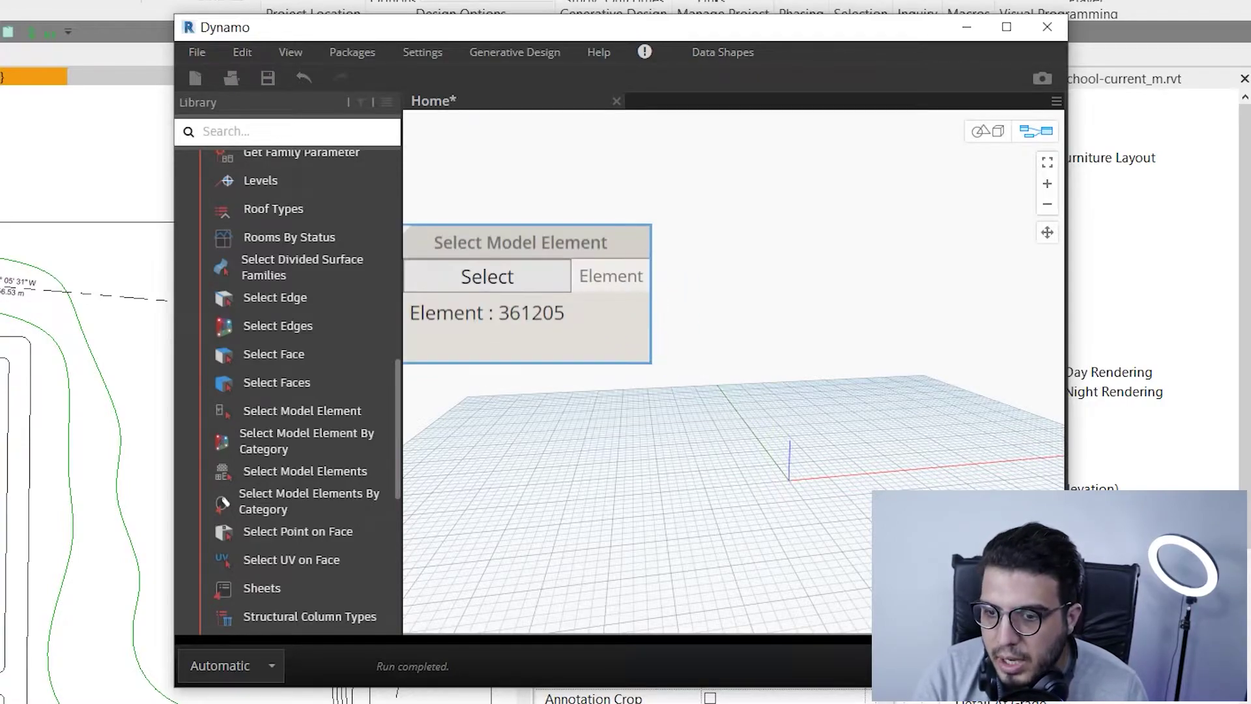
{"action": "scroll", "coordinate": [626, 367], "scroll_direction": "up", "scroll_amount": 1}
{"action": "scroll", "coordinate": [627, 367], "scroll_direction": "down", "scroll_amount": 1}
{"action": "scroll", "coordinate": [626, 367], "scroll_direction": "down", "scroll_amount": 1}
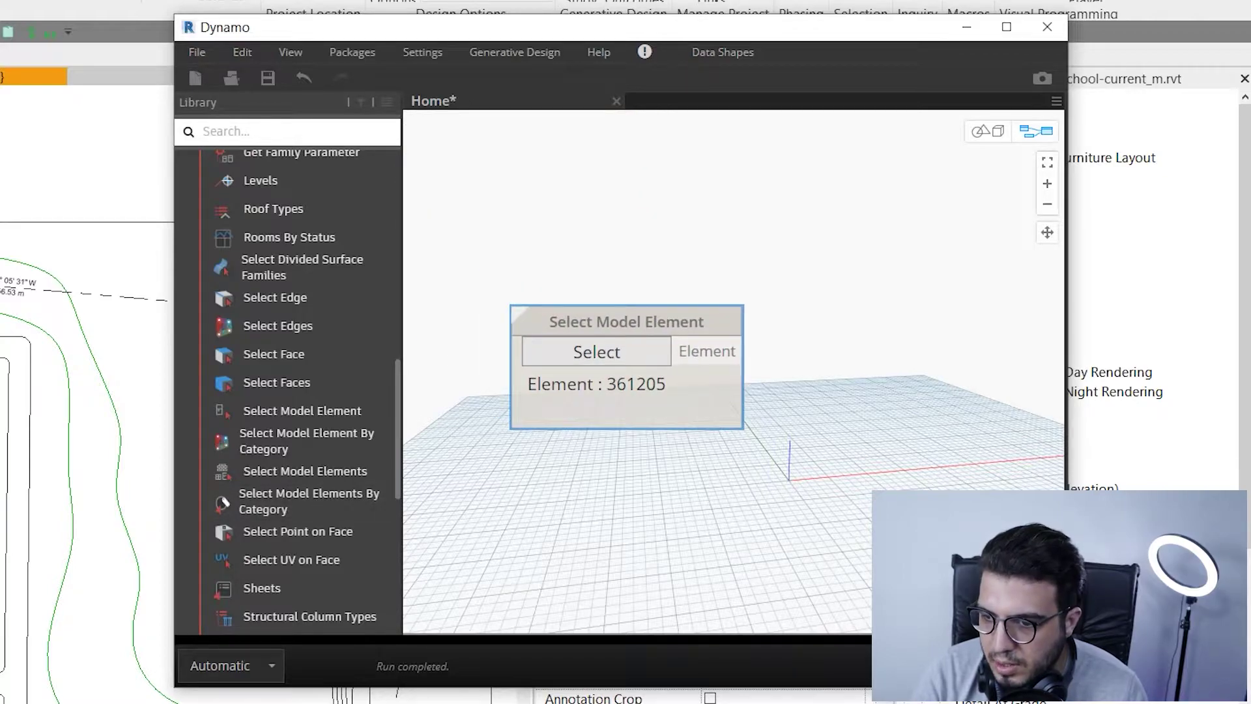
{"action": "scroll", "coordinate": [288, 392], "scroll_direction": "up", "scroll_amount": 3}
{"action": "scroll", "coordinate": [288, 391], "scroll_direction": "up", "scroll_amount": 3}
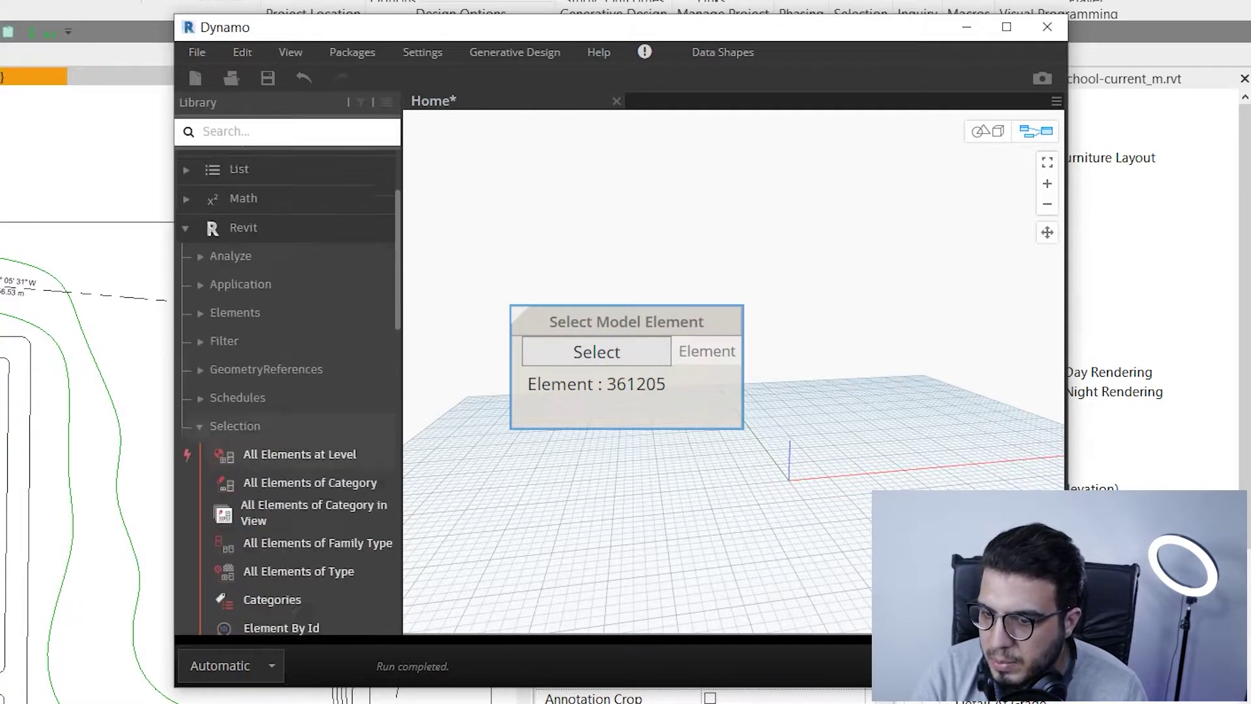
{"action": "scroll", "coordinate": [289, 391], "scroll_direction": "up", "scroll_amount": 3}
Add a CurveElement.Curve node from Revit > Elements > CurveElement in the Library.
{"action": "left_click", "coordinate": [235, 457]}
{"action": "left_click", "coordinate": [235, 343]}
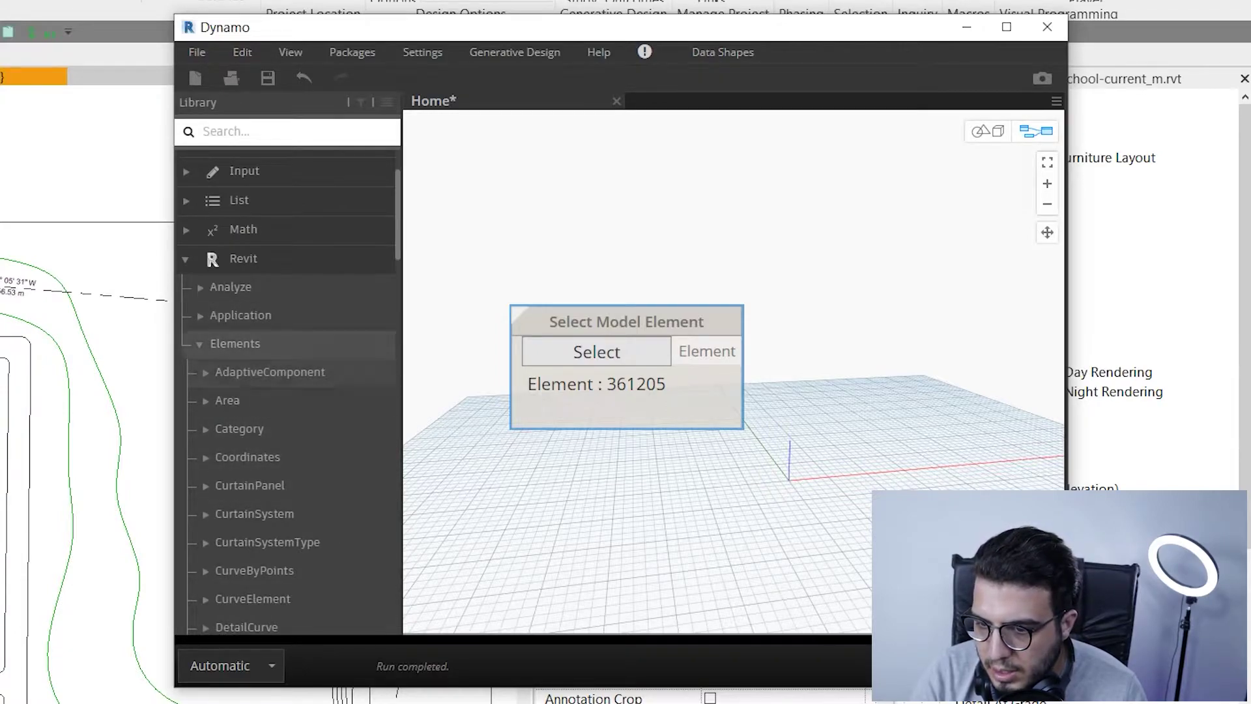
{"action": "scroll", "coordinate": [245, 313], "scroll_direction": "down", "scroll_amount": 1}
{"action": "scroll", "coordinate": [245, 567], "scroll_direction": "down", "scroll_amount": 1}
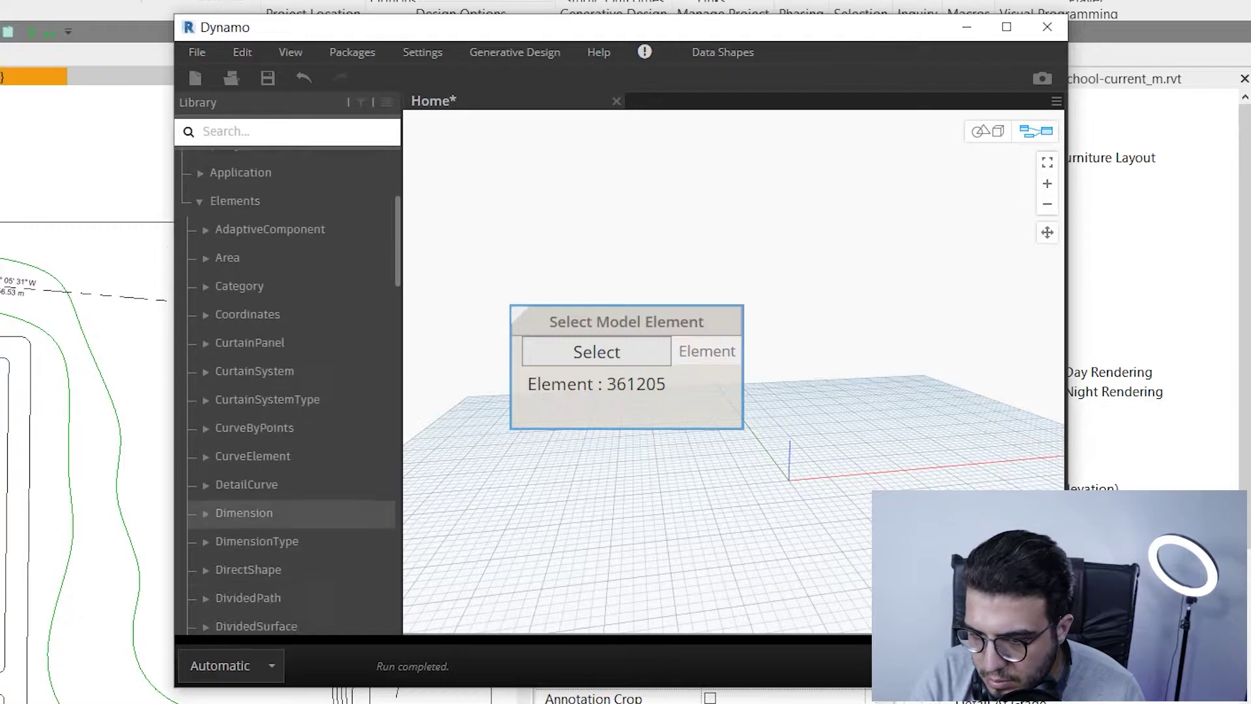
{"action": "scroll", "coordinate": [244, 538], "scroll_direction": "down", "scroll_amount": 1}
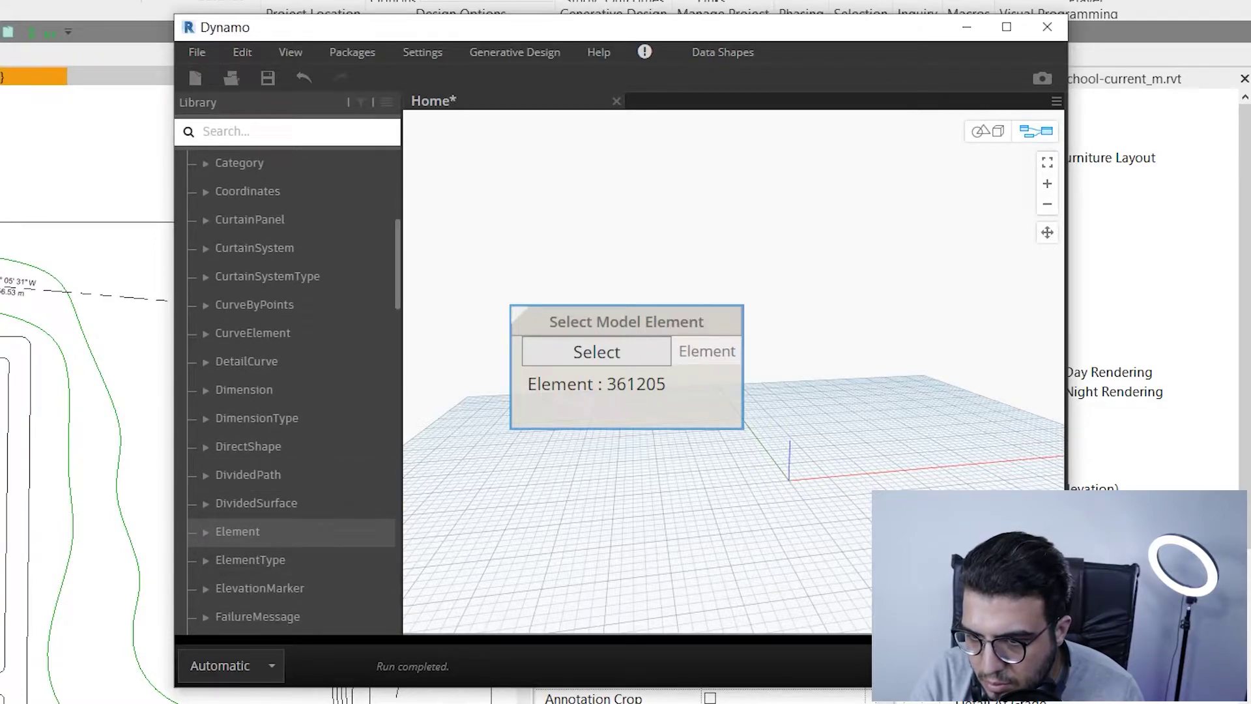
{"action": "left_click", "coordinate": [238, 531]}
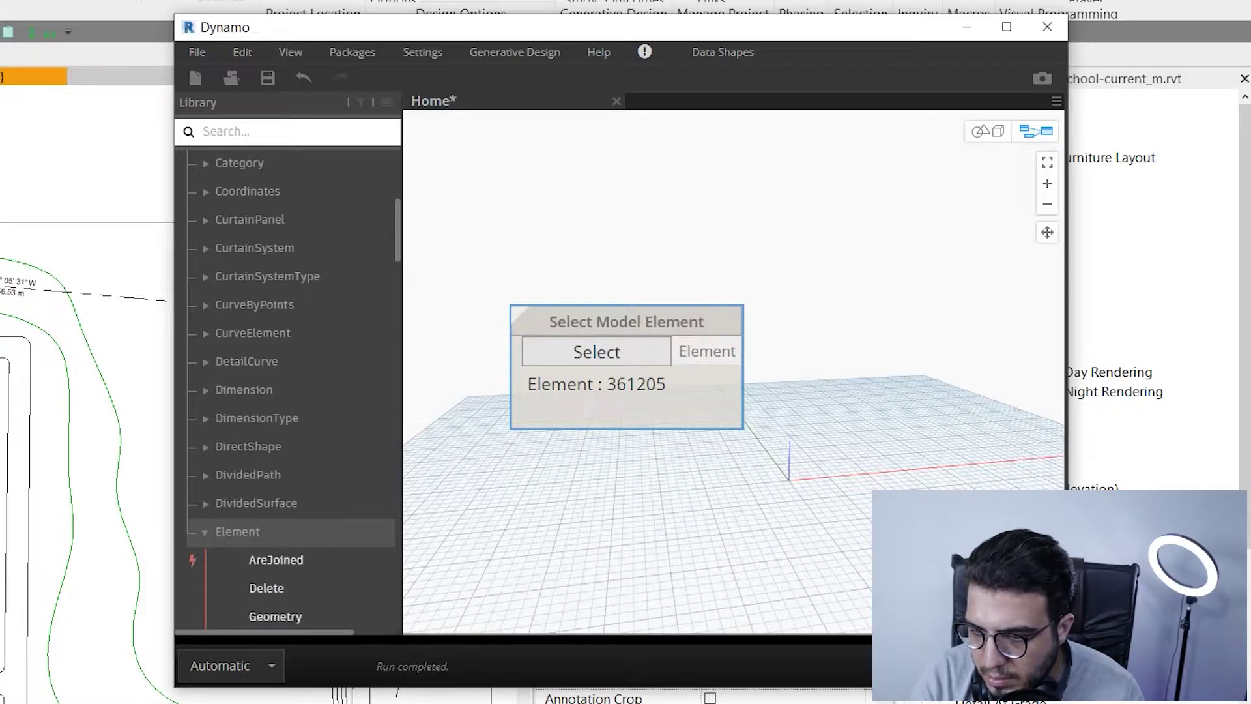
{"action": "left_click", "coordinate": [252, 333]}
{"action": "mouse_move", "coordinate": [313, 390]}
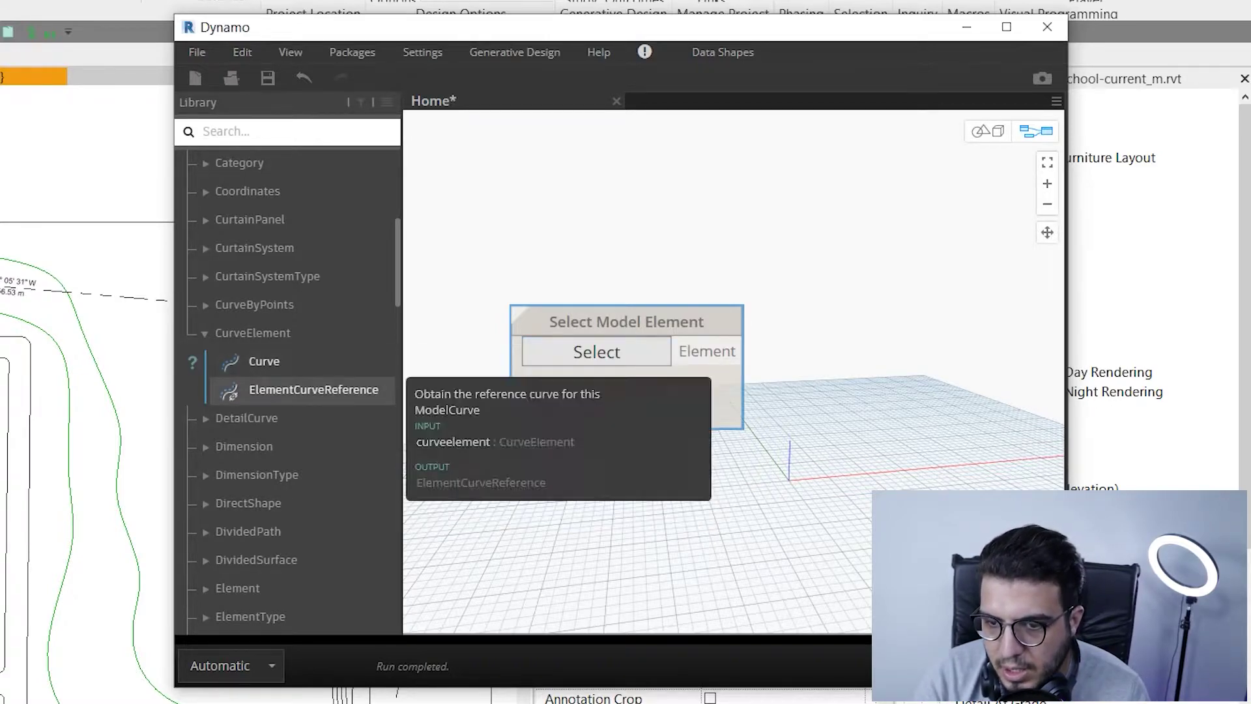
{"action": "left_click", "coordinate": [264, 362]}
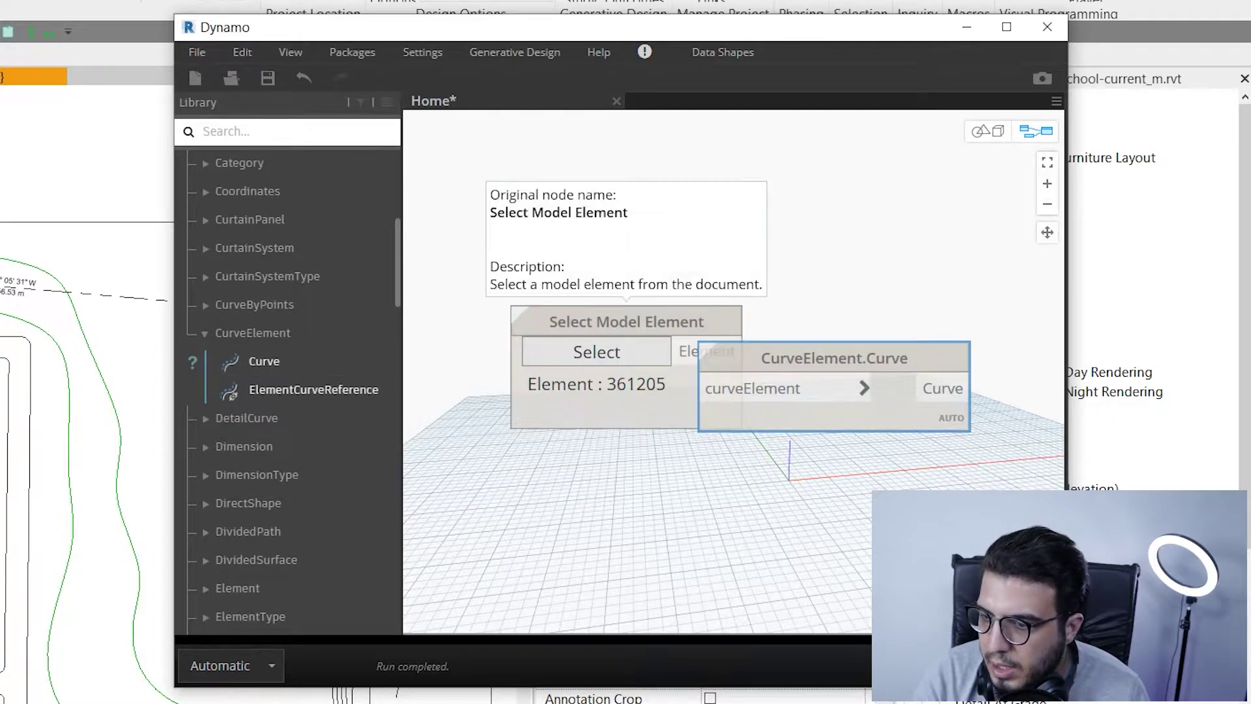
Wire the selected element into CurveElement.Curve and switch to 3D preview navigation (Ctrl+B).
{"action": "left_click_drag", "start_coordinate": [627, 322], "coordinate": [518, 273]}
{"action": "left_click", "coordinate": [632, 304]}
{"action": "left_click", "coordinate": [631, 303]}
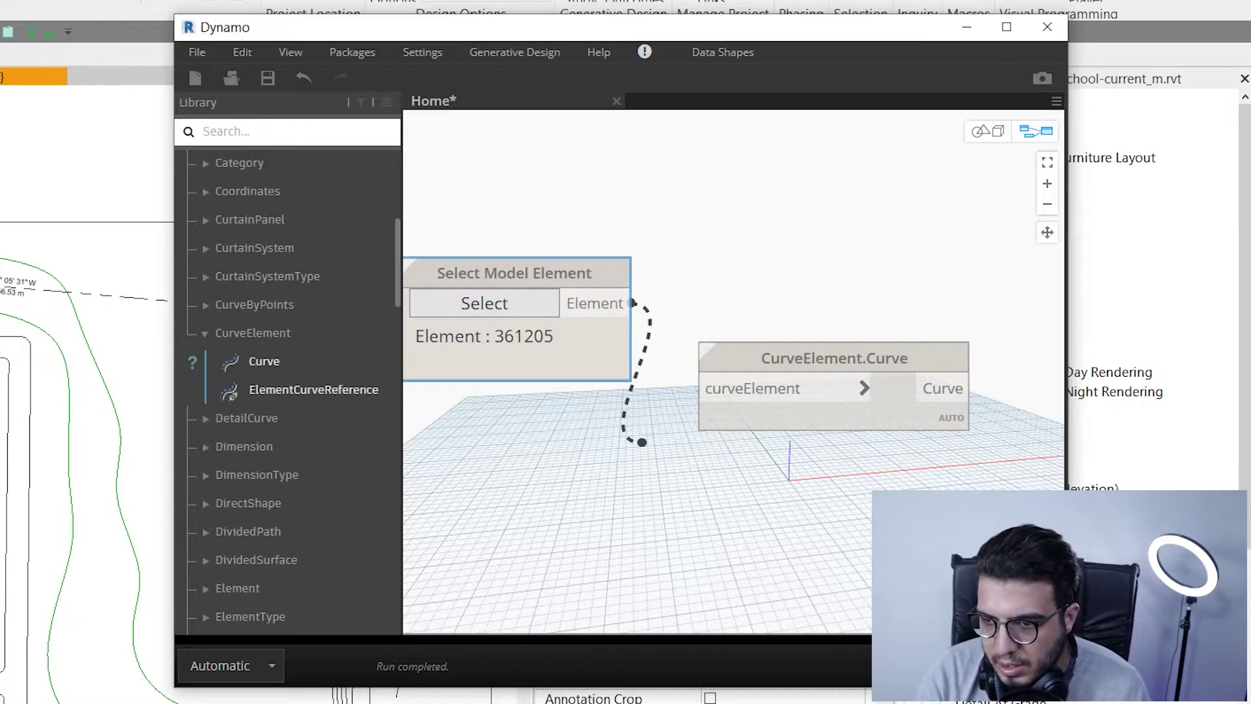
{"action": "left_click", "coordinate": [702, 389]}
{"action": "scroll", "coordinate": [430, 392], "scroll_direction": "down", "scroll_amount": 3}
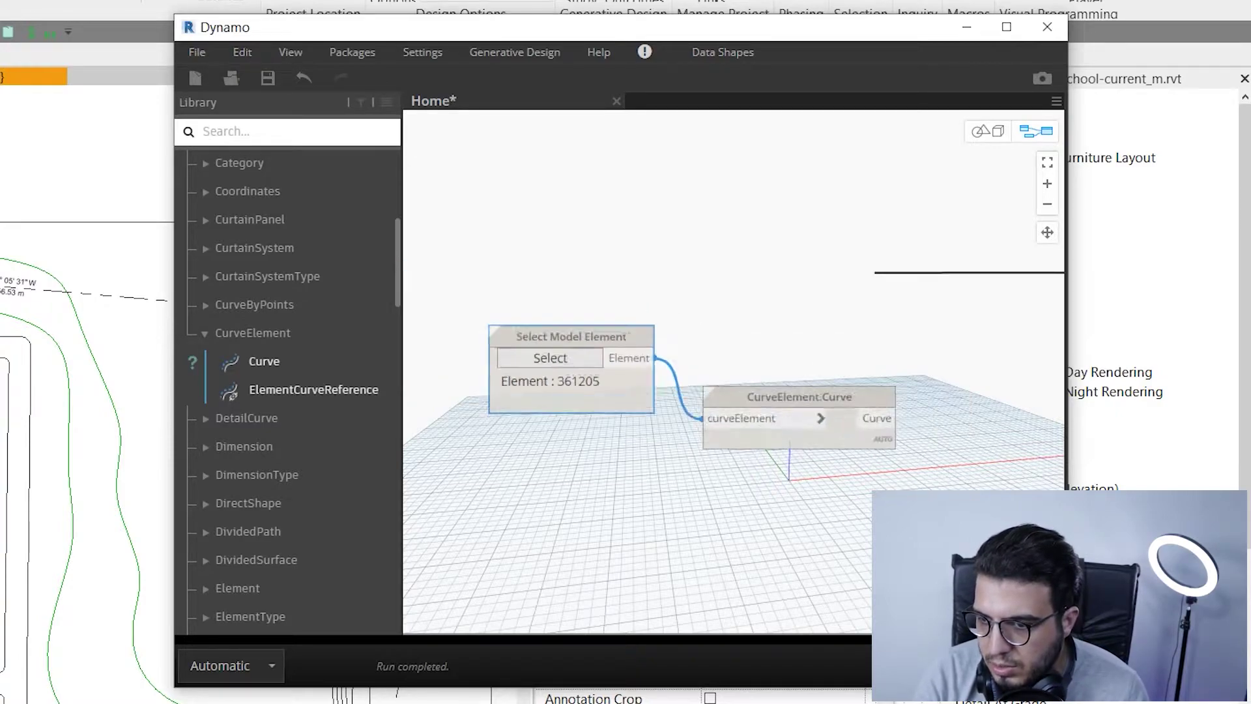
{"action": "key", "text": "ctrl+b"}
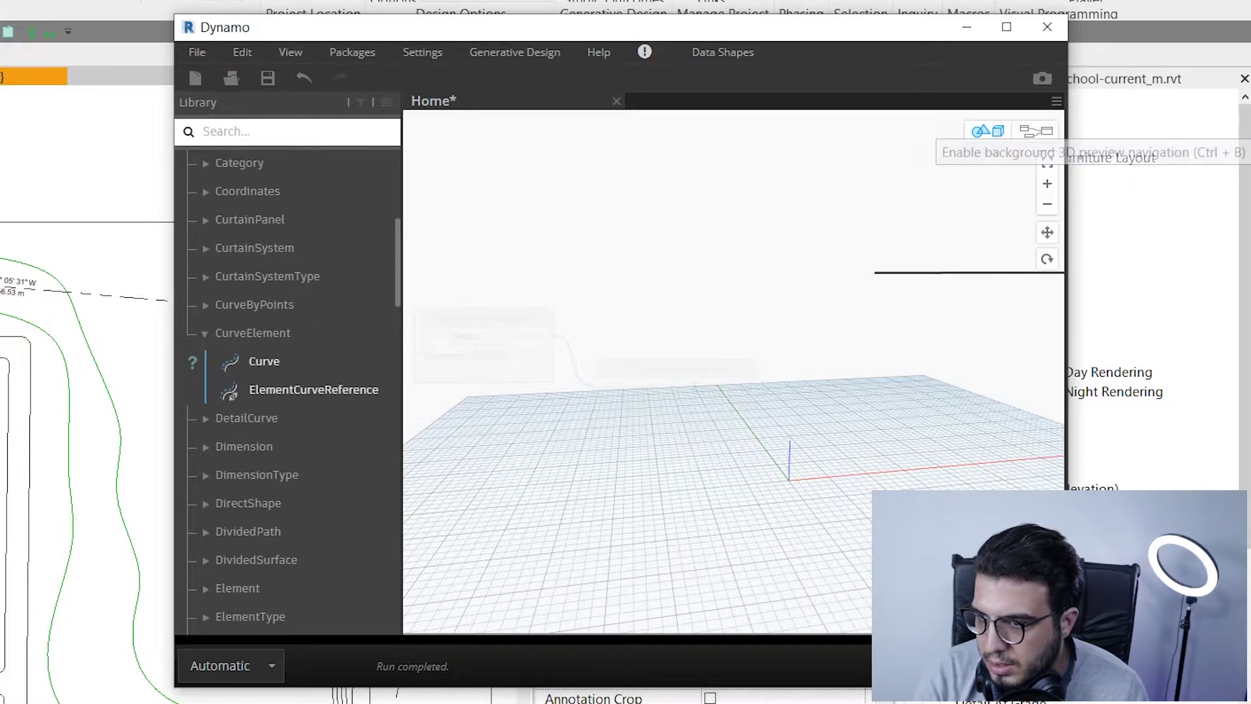
{"action": "scroll", "coordinate": [733, 392], "scroll_direction": "down", "scroll_amount": 3}
{"action": "scroll", "coordinate": [733, 392], "scroll_direction": "down", "scroll_amount": 2}
{"action": "scroll", "coordinate": [734, 391], "scroll_direction": "down", "scroll_amount": 3}
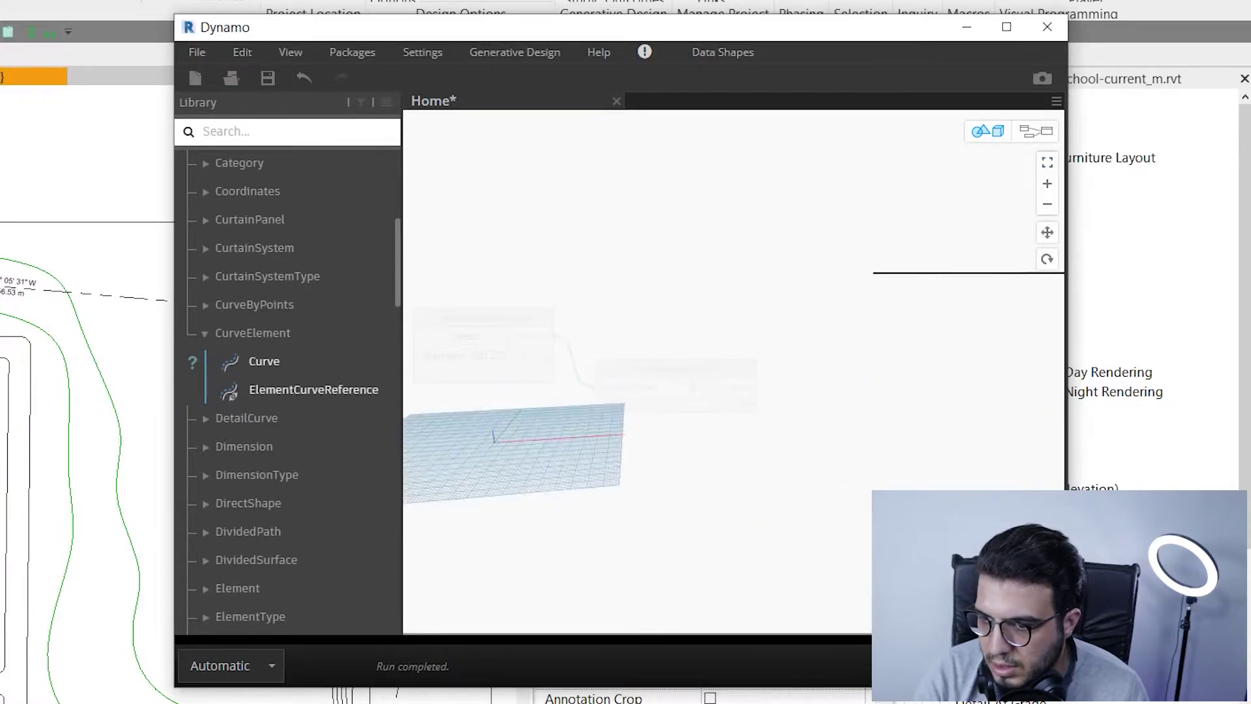
{"action": "scroll", "coordinate": [734, 392], "scroll_direction": "down", "scroll_amount": 2}
{"action": "right_click_drag", "start_coordinate": [733, 391], "coordinate": [731, 375]}
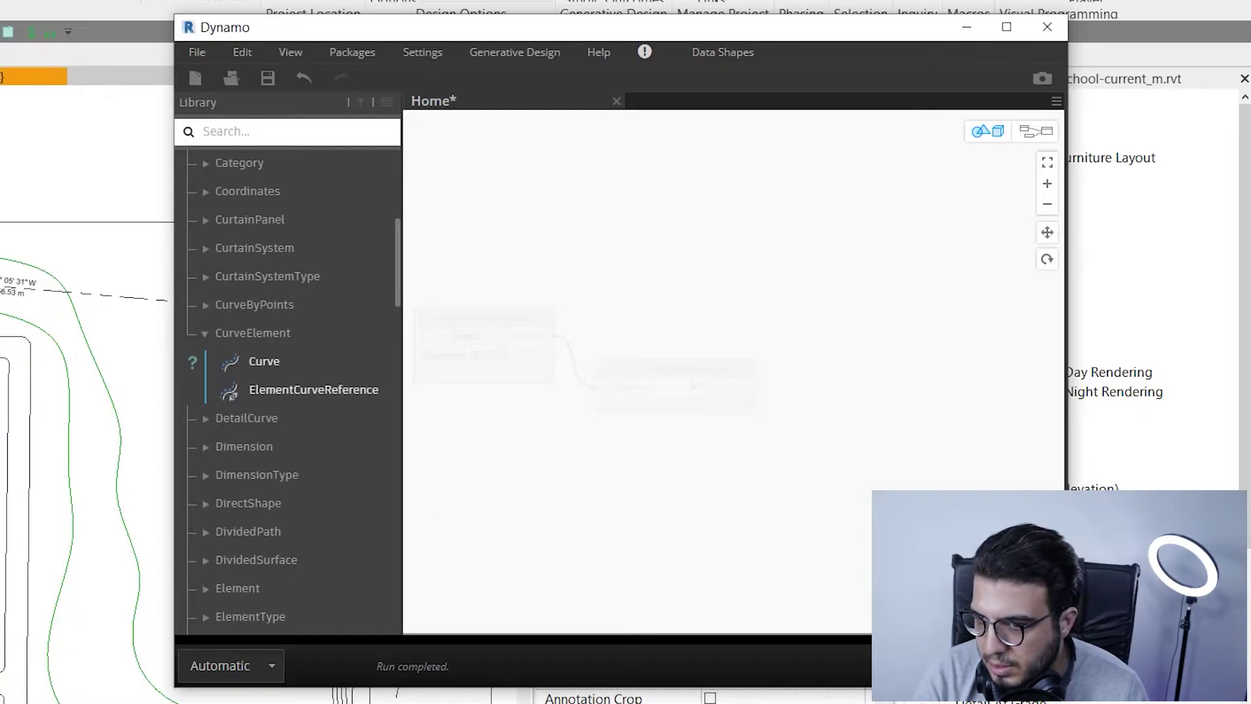
Orbit the 3D preview to view the extracted path curve, then return to graph editing.
{"action": "right_click_drag", "start_coordinate": [731, 375], "coordinate": [666, 396]}
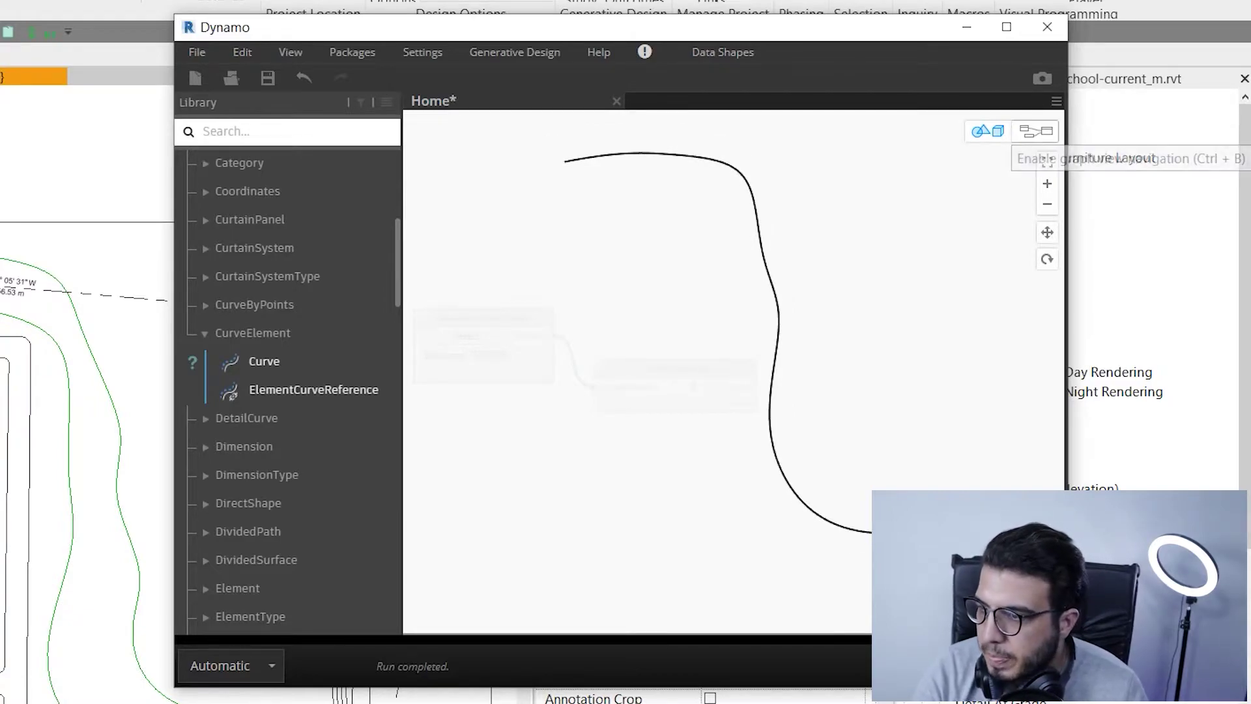
{"action": "left_click", "coordinate": [1037, 131]}
{"action": "scroll", "coordinate": [675, 391], "scroll_direction": "up", "scroll_amount": 3}
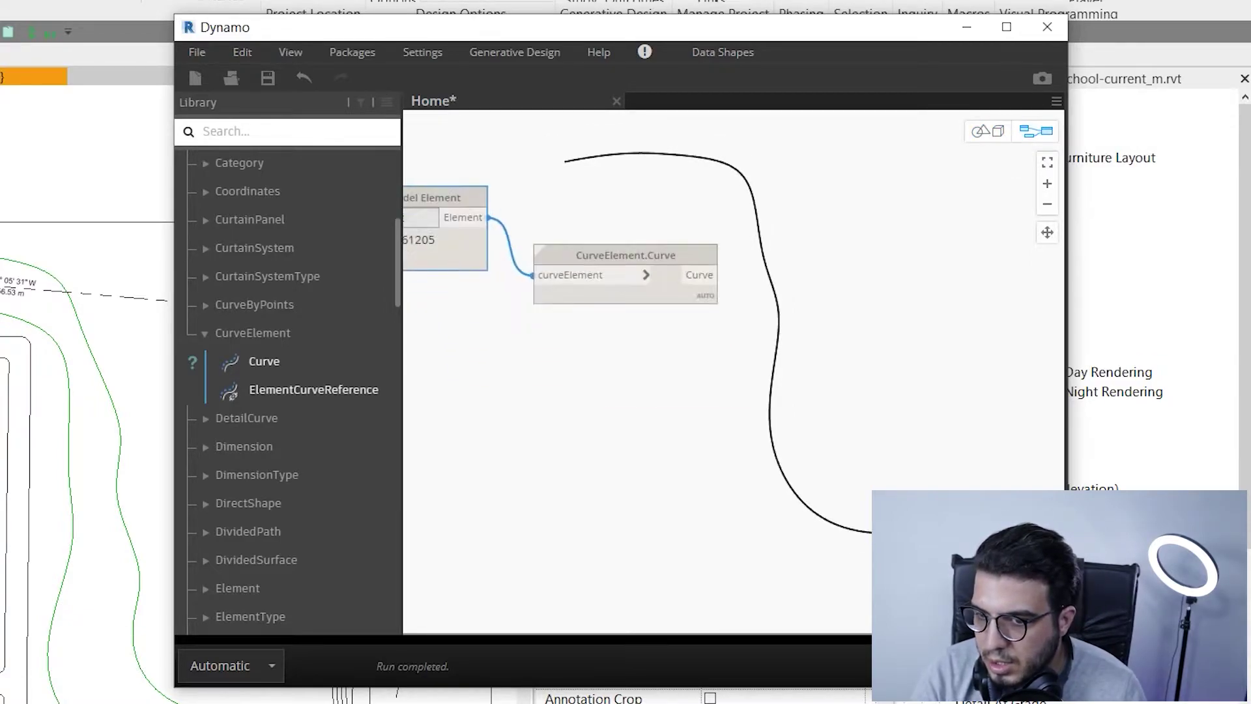
{"action": "scroll", "coordinate": [598, 402], "scroll_direction": "down", "scroll_amount": 2}
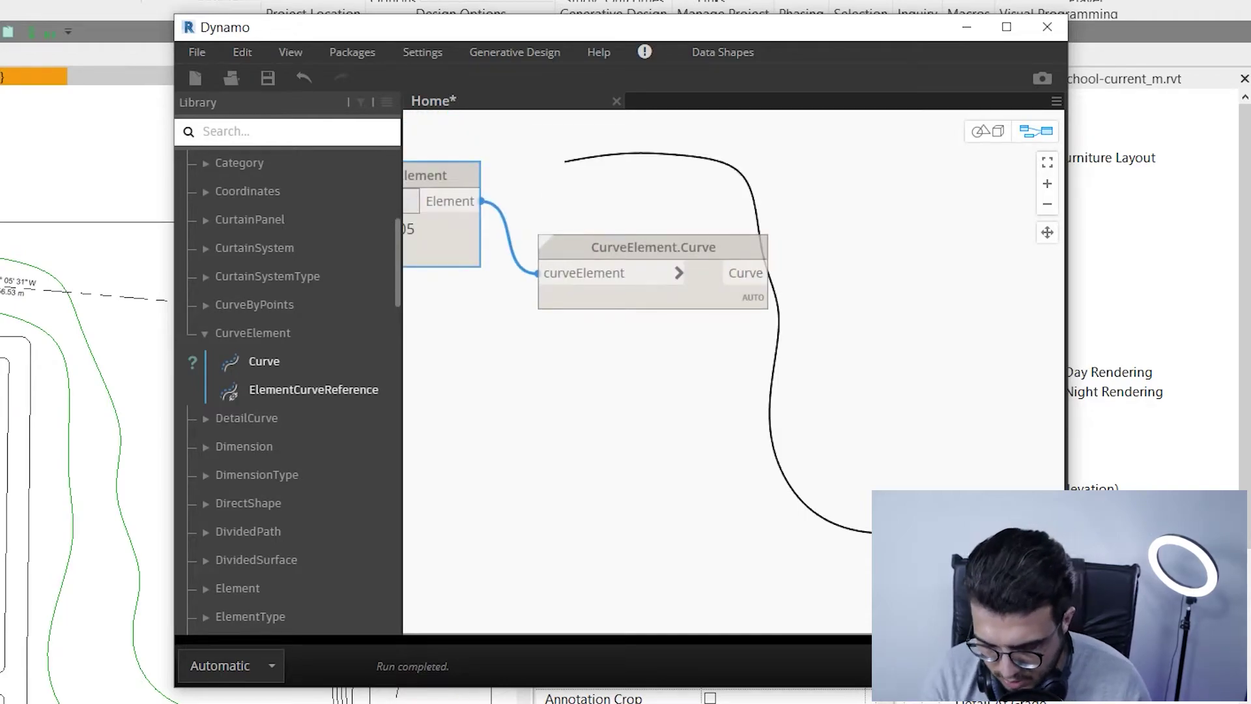
Add a Curve.PointAtParameter node and wire the extracted curve into its curve input.
{"action": "right_click", "coordinate": [629, 483]}
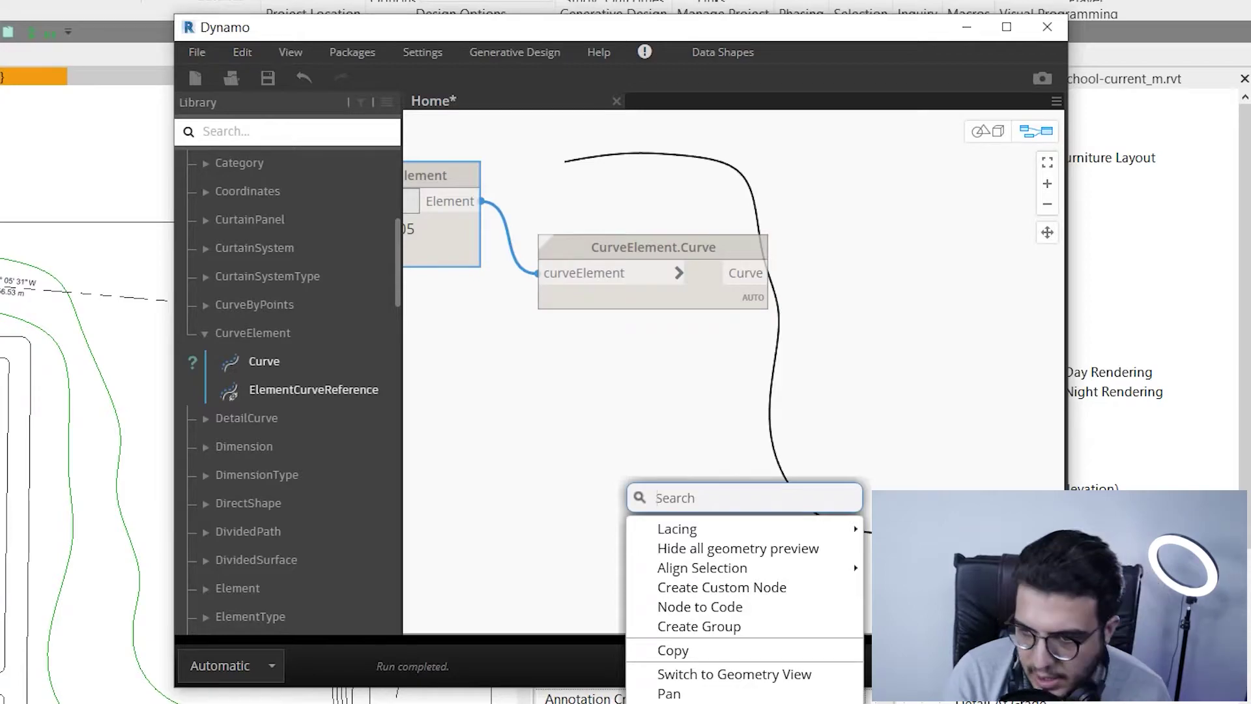
{"action": "type", "text": "p"}
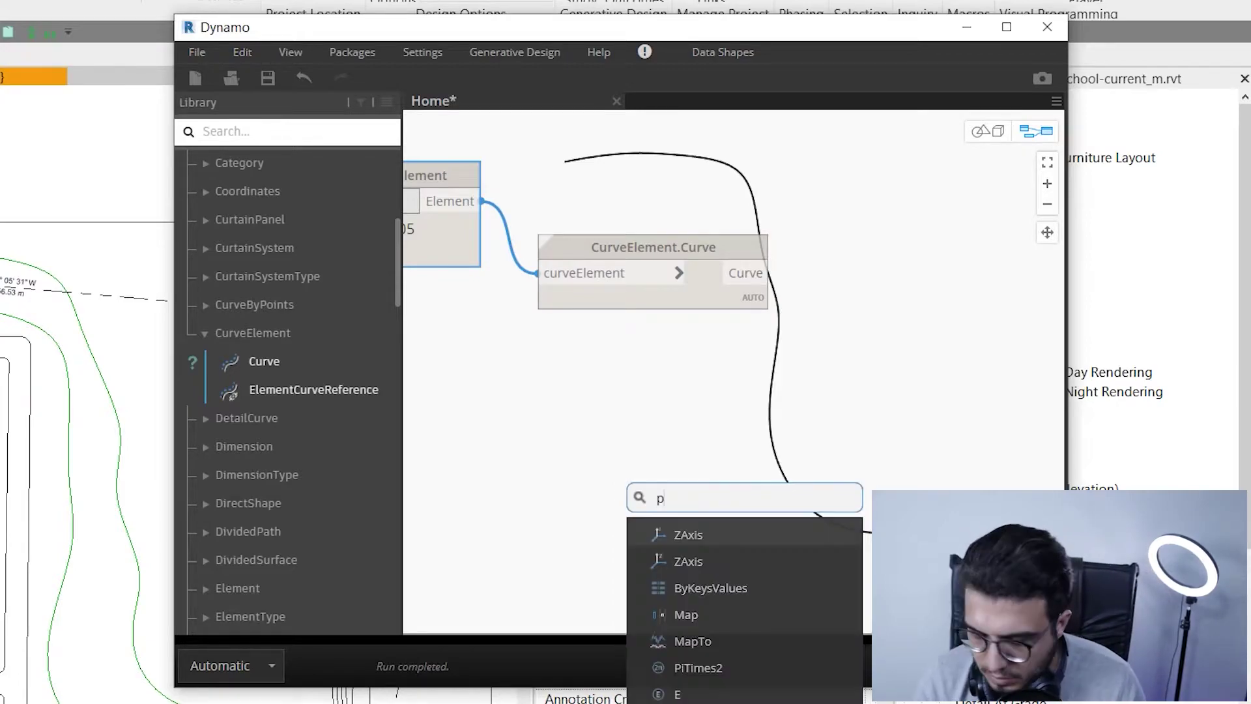
{"action": "type", "text": "o"}
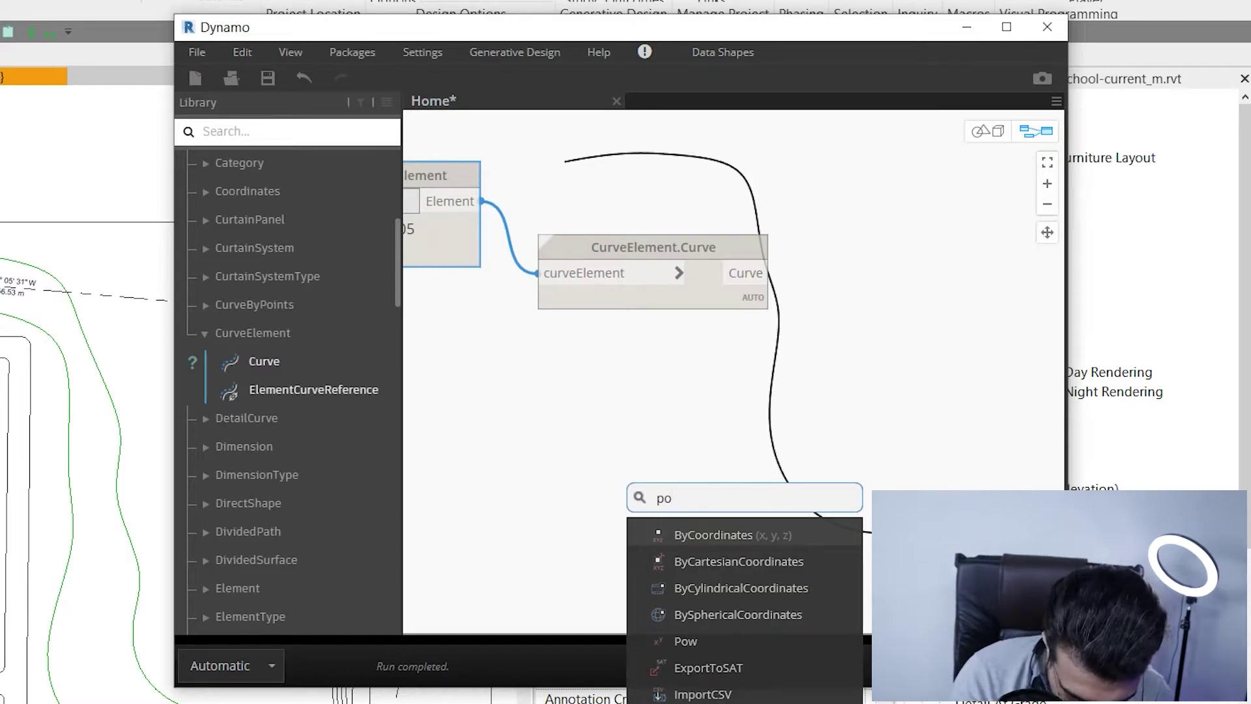
{"action": "type", "text": "inta"}
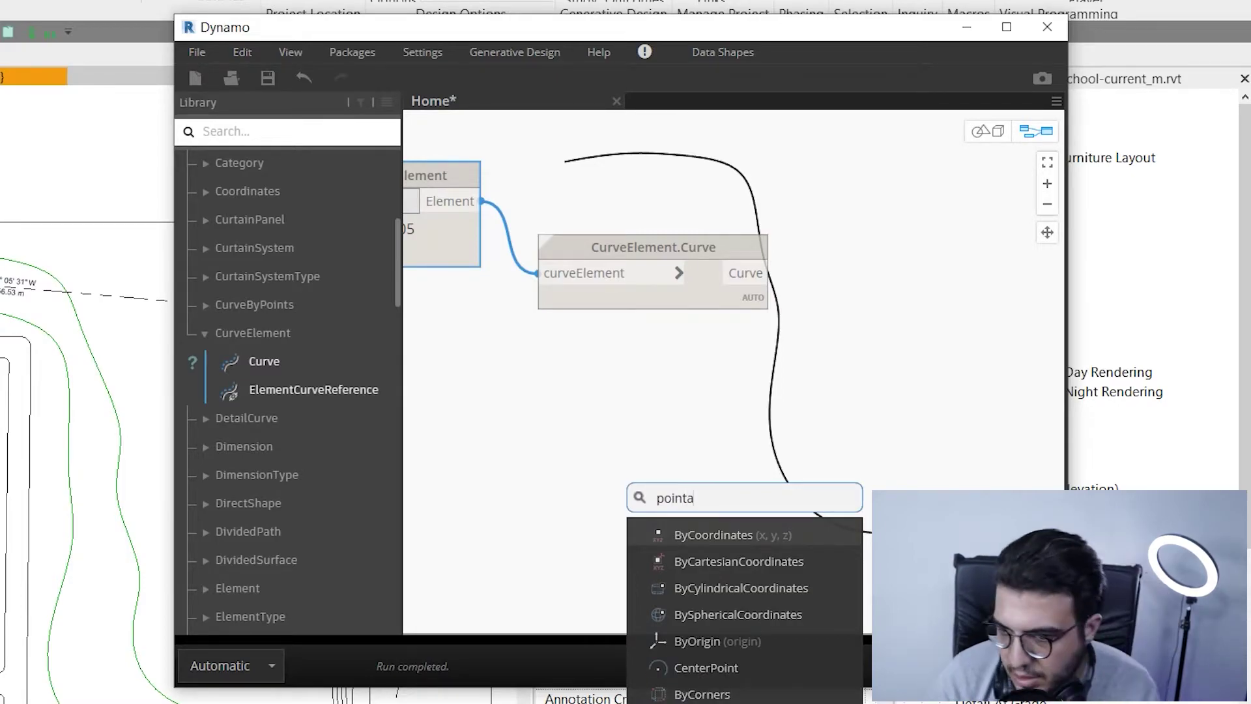
{"action": "type", "text": "tpara"}
{"action": "key", "text": "Return"}
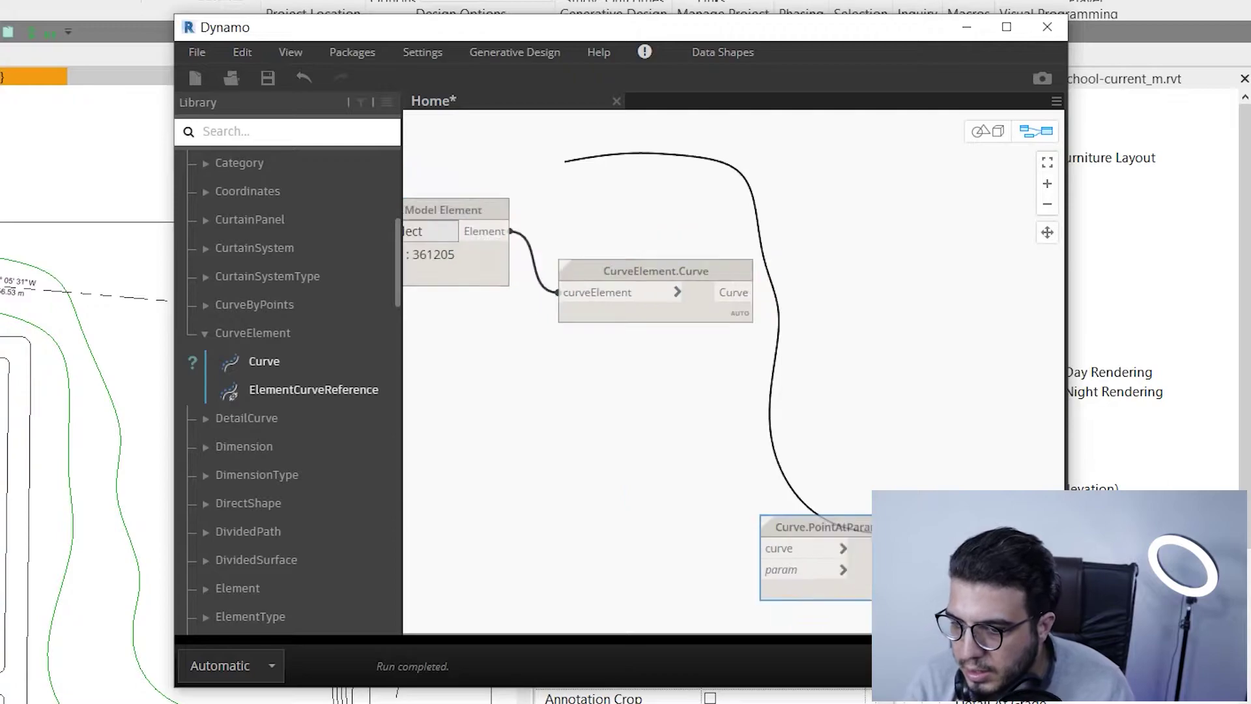
{"action": "middle_click_drag", "start_coordinate": [685, 391], "coordinate": [469, 391]}
{"action": "left_click_drag", "start_coordinate": [640, 577], "coordinate": [688, 322]}
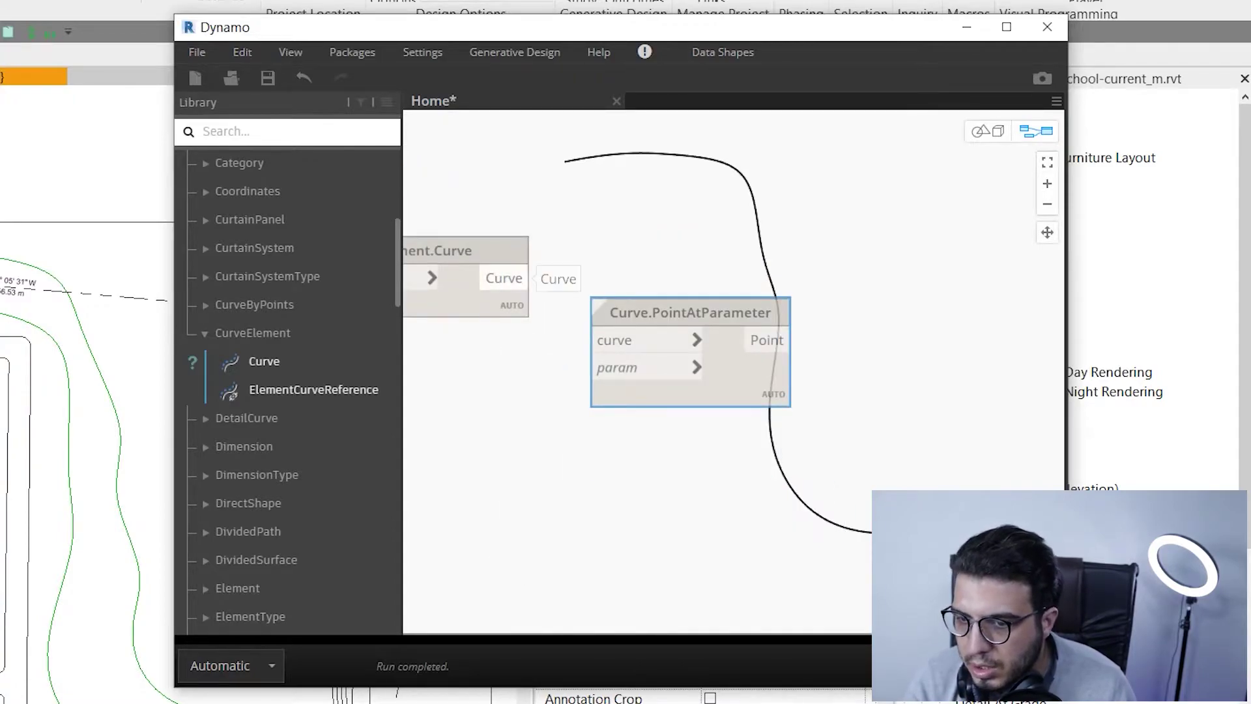
{"action": "left_click_drag", "start_coordinate": [529, 279], "coordinate": [593, 349]}
{"action": "left_click_drag", "start_coordinate": [684, 322], "coordinate": [668, 387]}
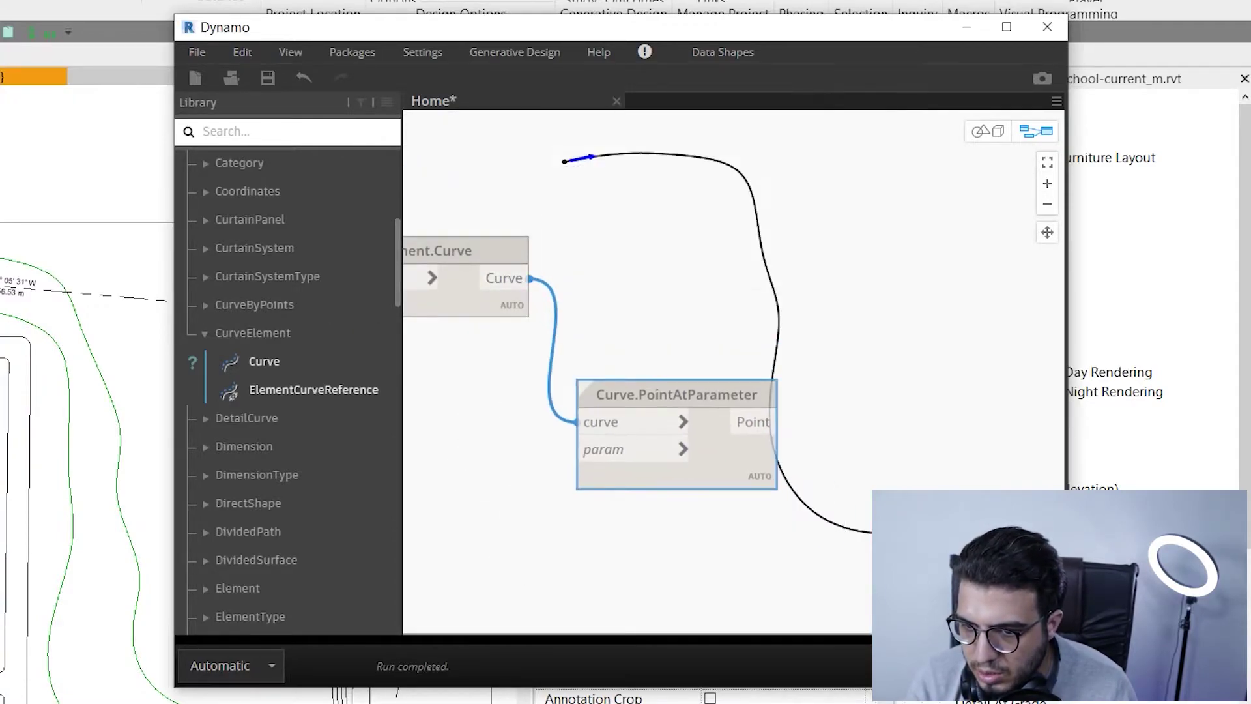
{"action": "scroll", "coordinate": [565, 160], "scroll_direction": "up", "scroll_amount": 3}
{"action": "scroll", "coordinate": [564, 159], "scroll_direction": "down", "scroll_amount": 2}
{"action": "middle_click_drag", "start_coordinate": [509, 293], "coordinate": [709, 217]}
{"action": "scroll", "coordinate": [565, 160], "scroll_direction": "up", "scroll_amount": 2}
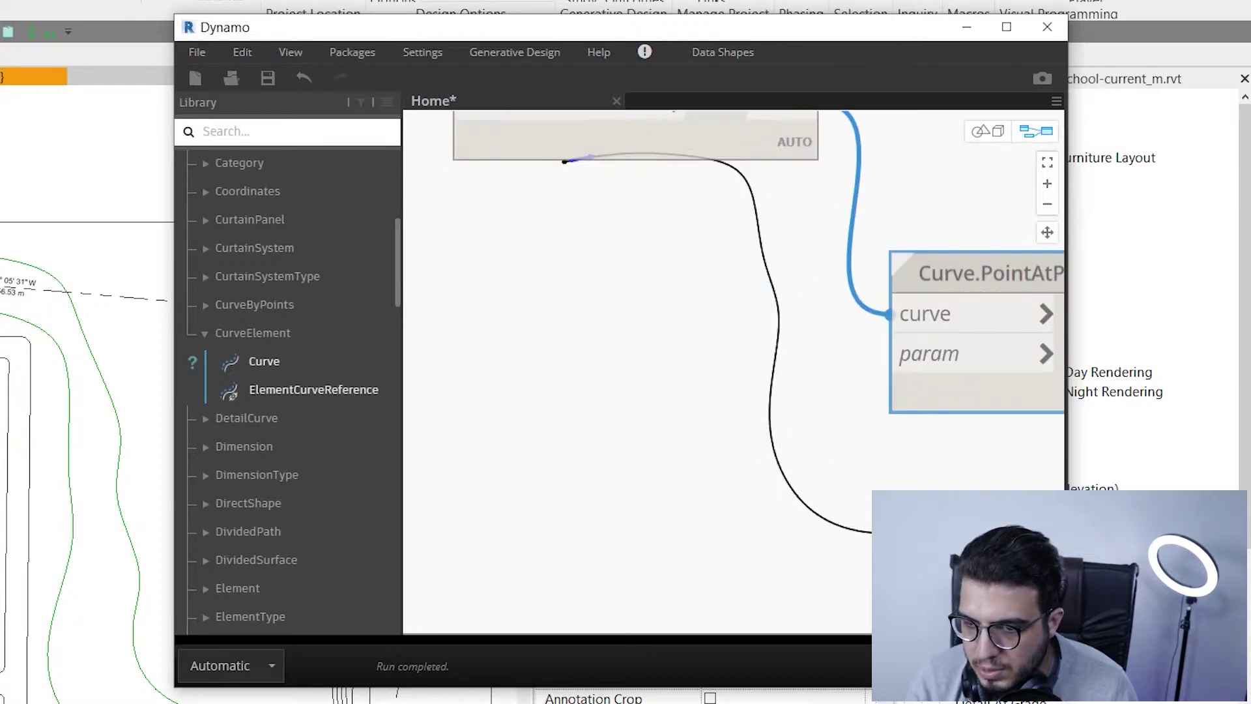
Create a Code Block containing 0..1..#n, exposing an n input.
{"action": "double_click", "coordinate": [421, 322]}
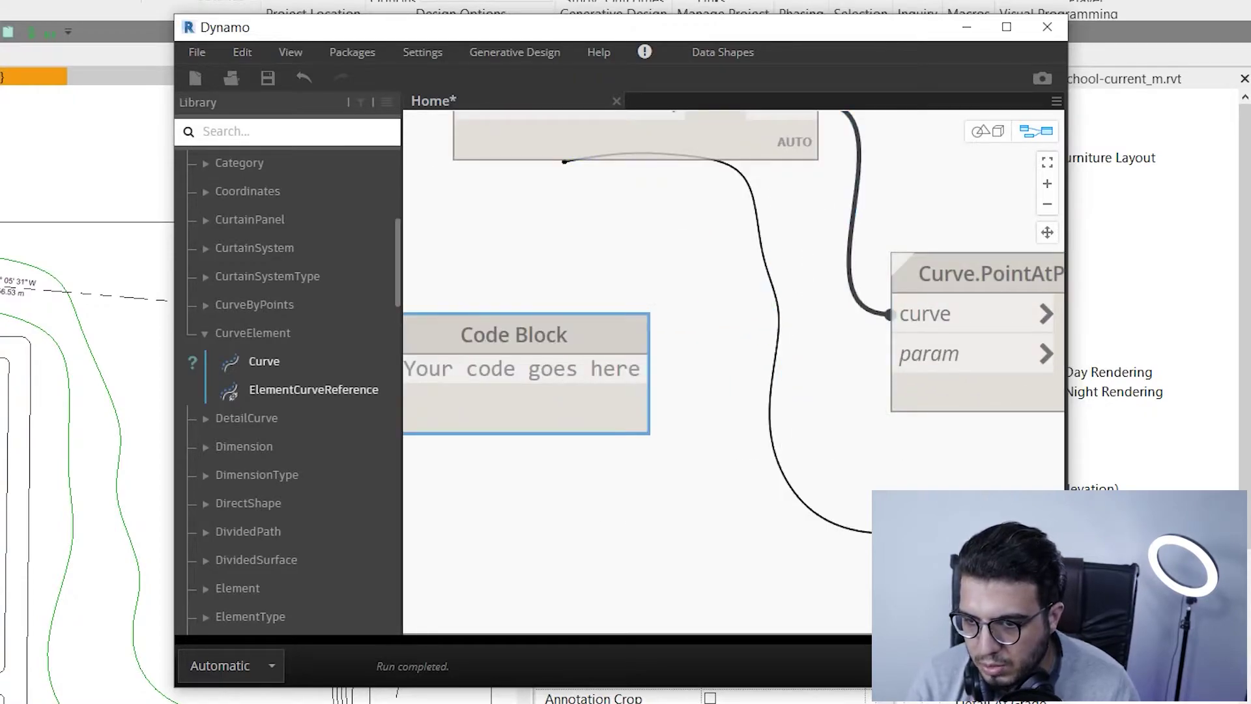
{"action": "key", "text": "Escape"}
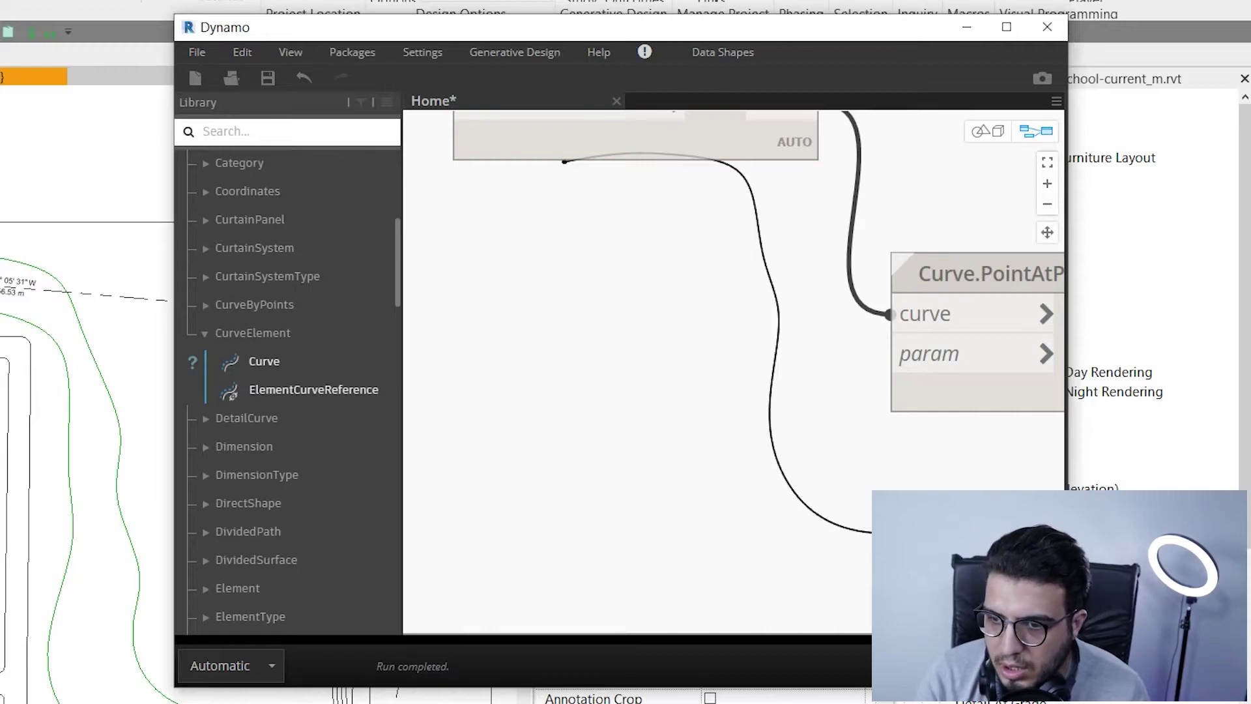
{"action": "double_click", "coordinate": [483, 311]}
{"action": "left_click_drag", "start_coordinate": [613, 324], "coordinate": [641, 324]}
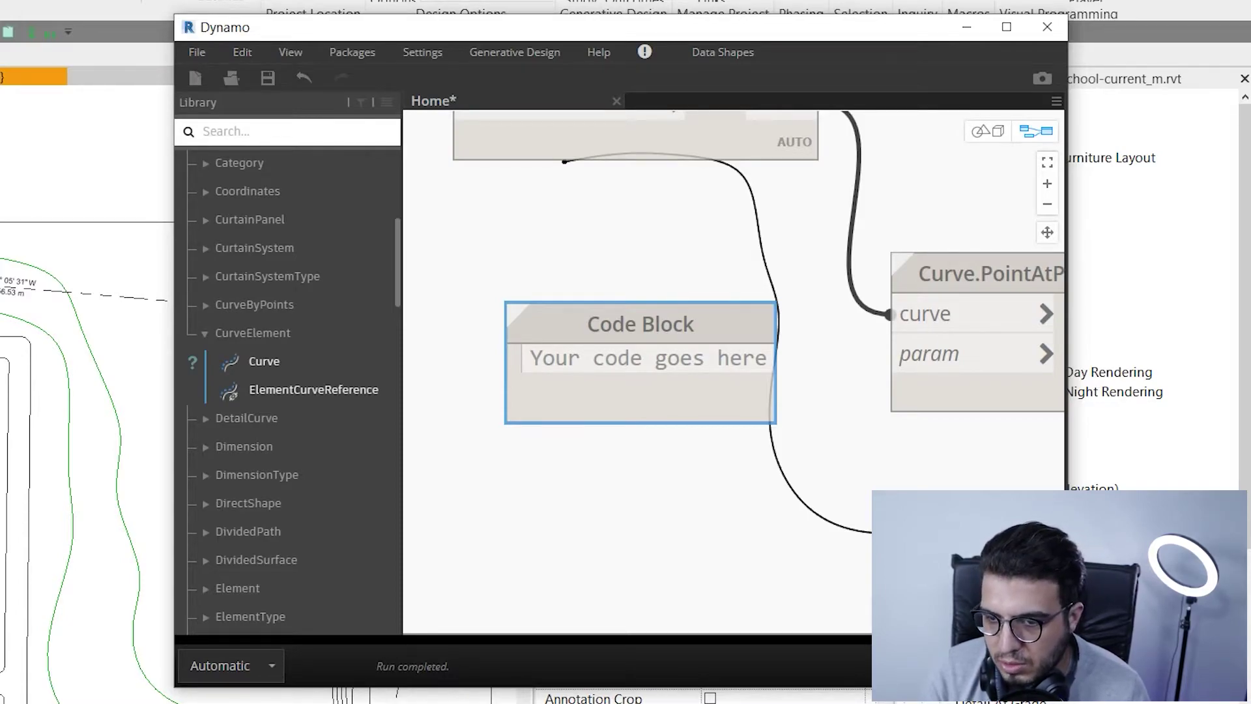
{"action": "type", "text": "0..1"}
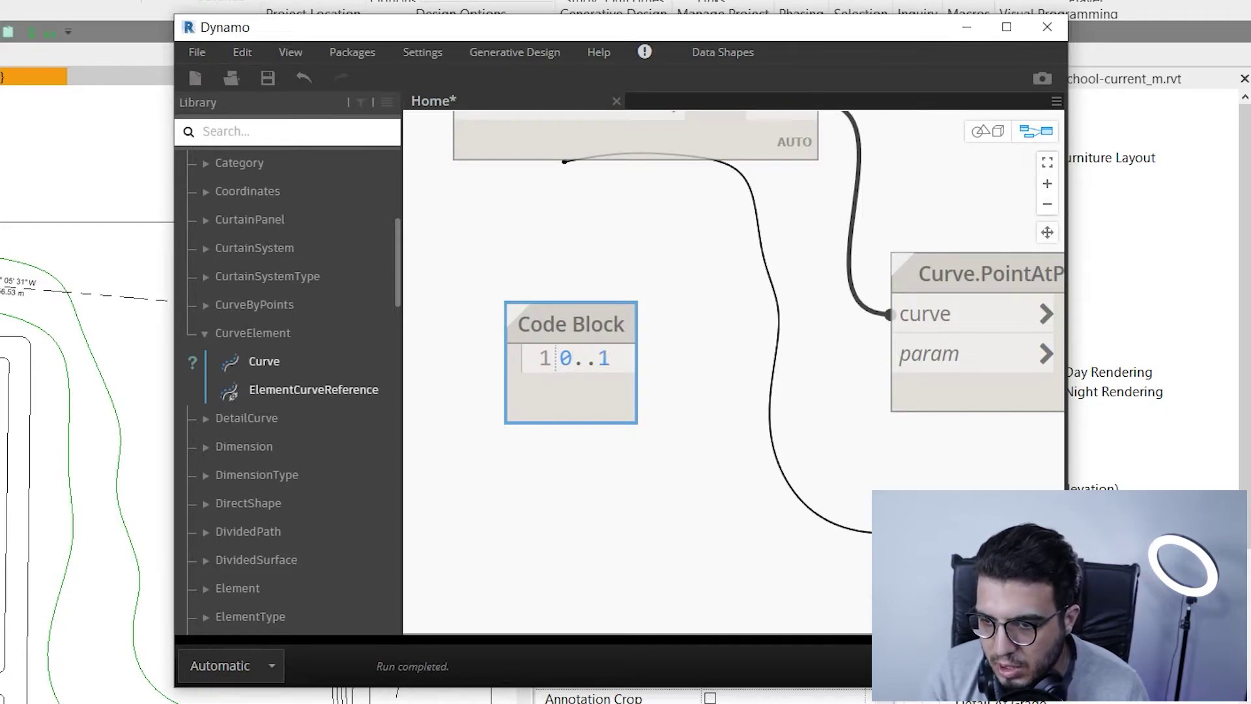
{"action": "type", "text": ".."}
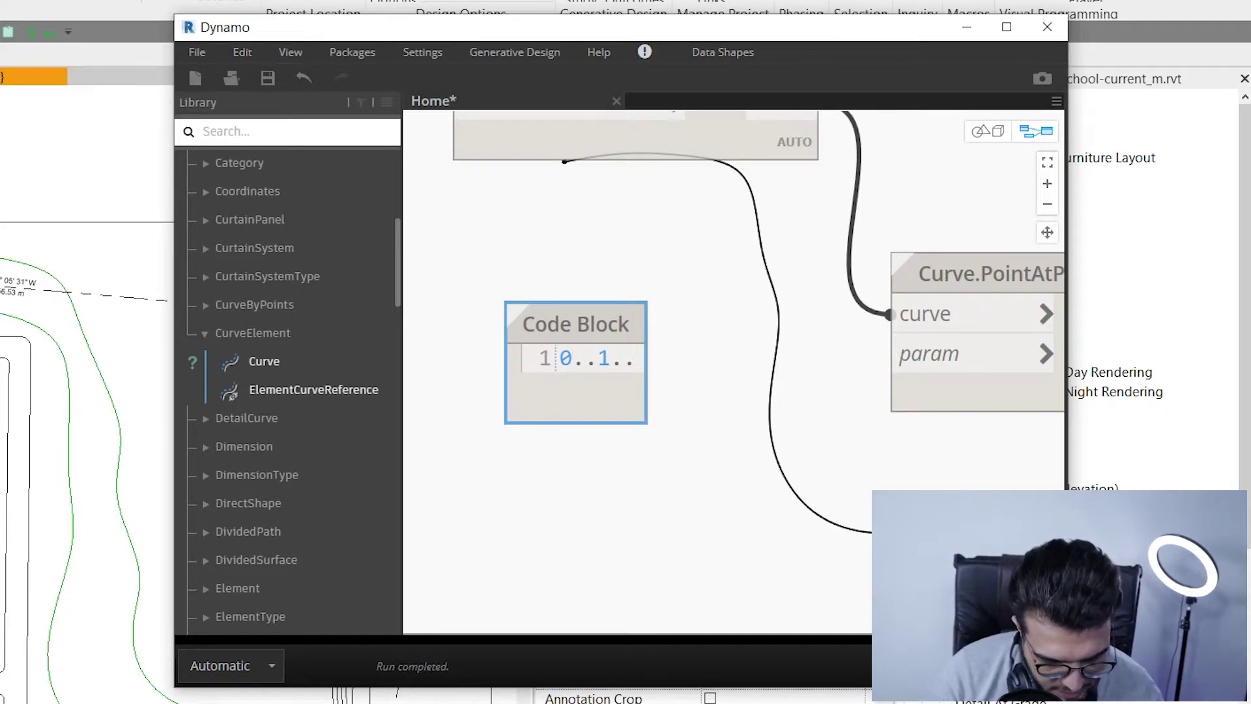
{"action": "type", "text": "#"}
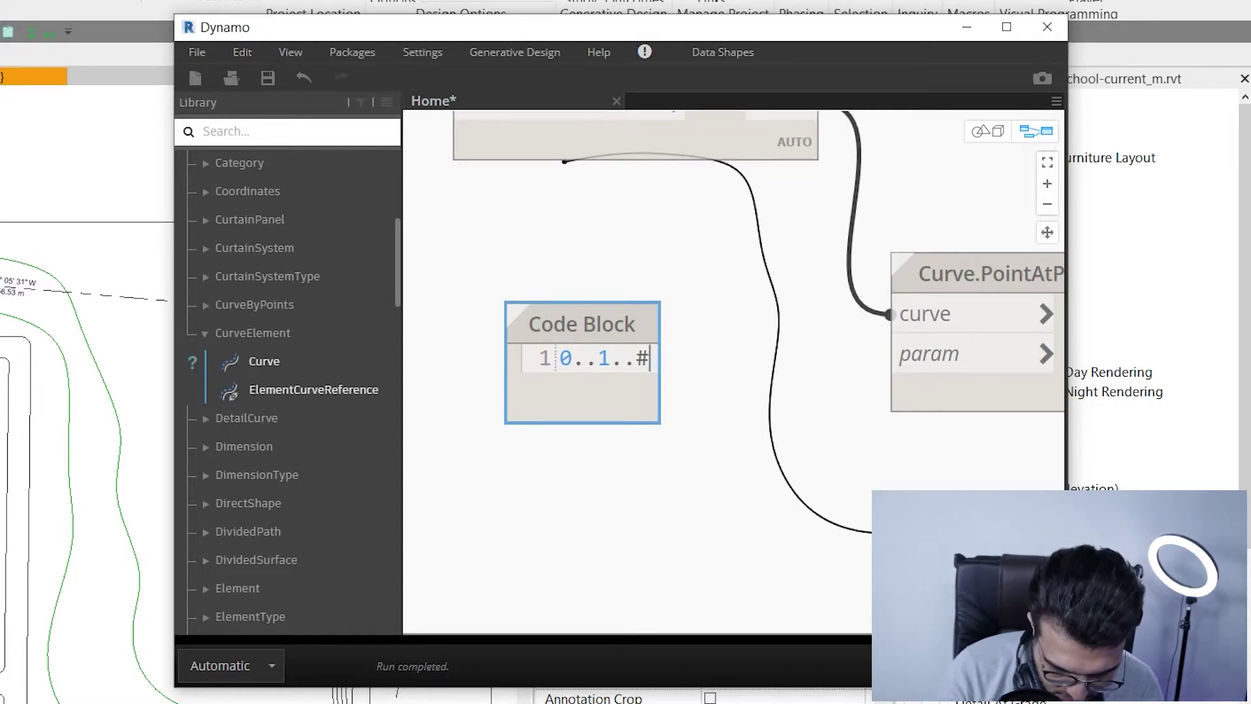
{"action": "type", "text": "n"}
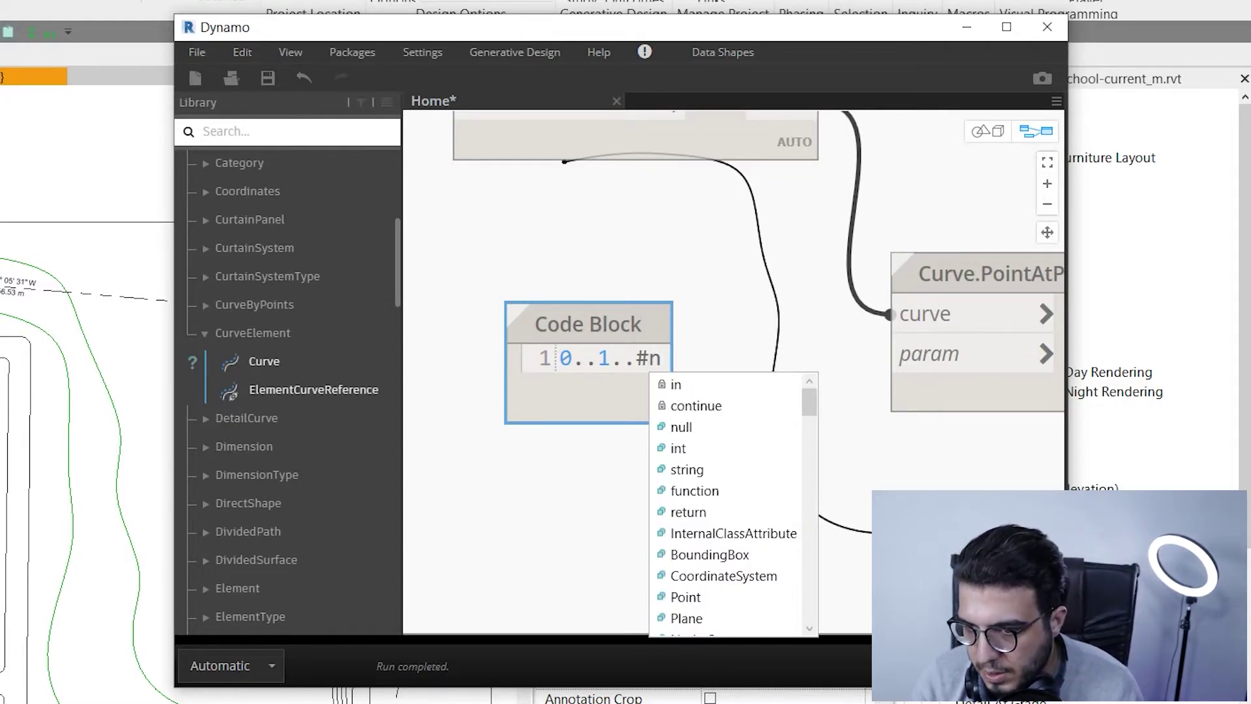
{"action": "type", "text": ";"}
{"action": "scroll", "coordinate": [733, 371], "scroll_direction": "down", "scroll_amount": 2}
{"action": "scroll", "coordinate": [734, 371], "scroll_direction": "up", "scroll_amount": 1}
{"action": "double_click", "coordinate": [547, 366]}
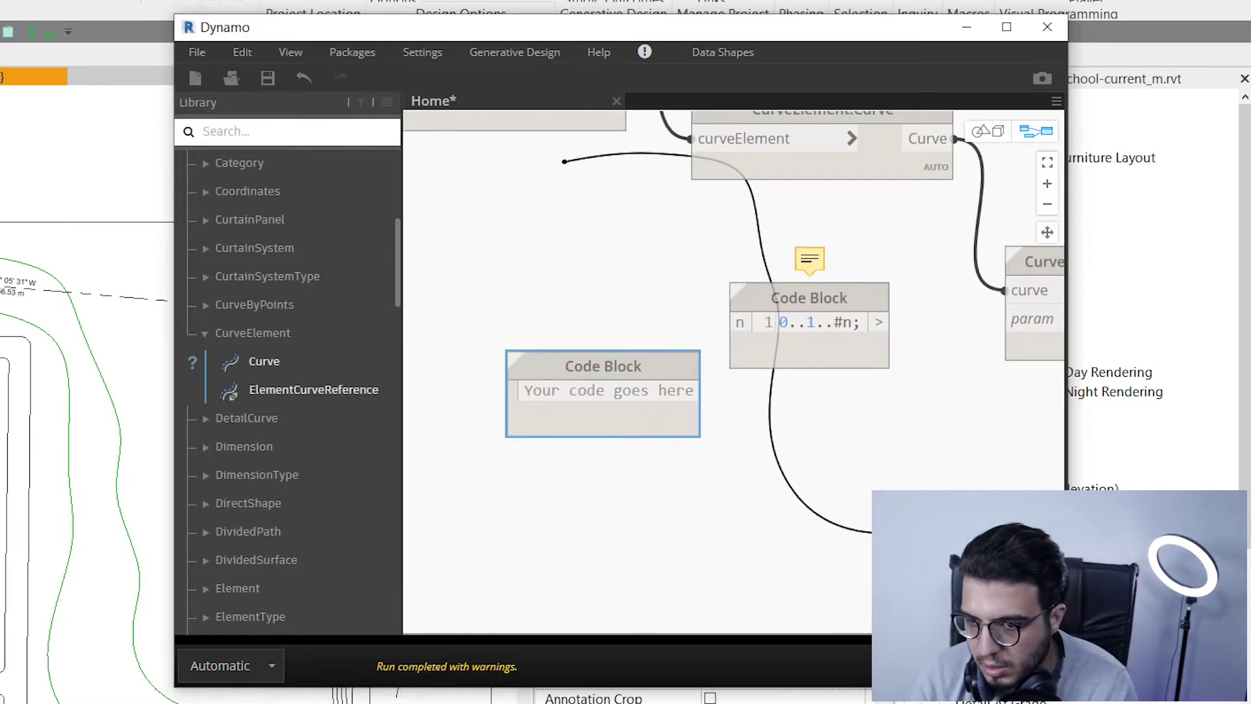
{"action": "left_click", "coordinate": [489, 440]}
Connect an Integer Slider set to 20 to the Code Block's n input and tidy the layout.
{"action": "right_click", "coordinate": [491, 442]}
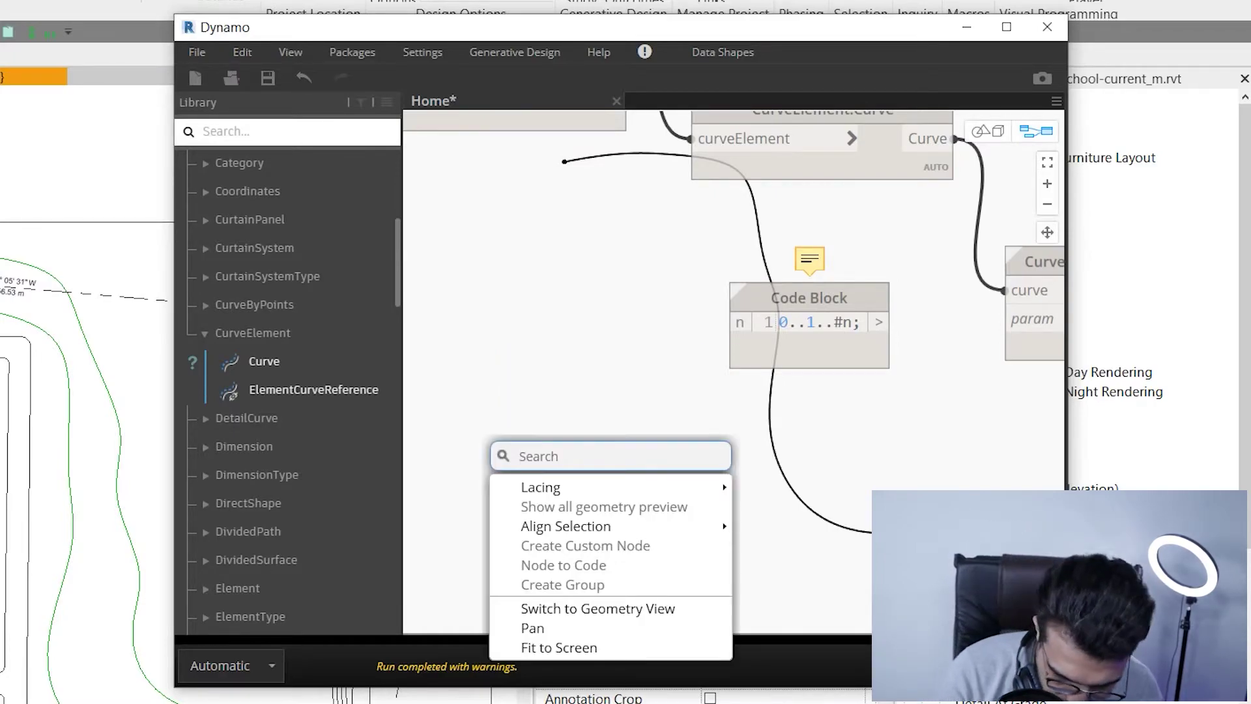
{"action": "type", "text": "sl"}
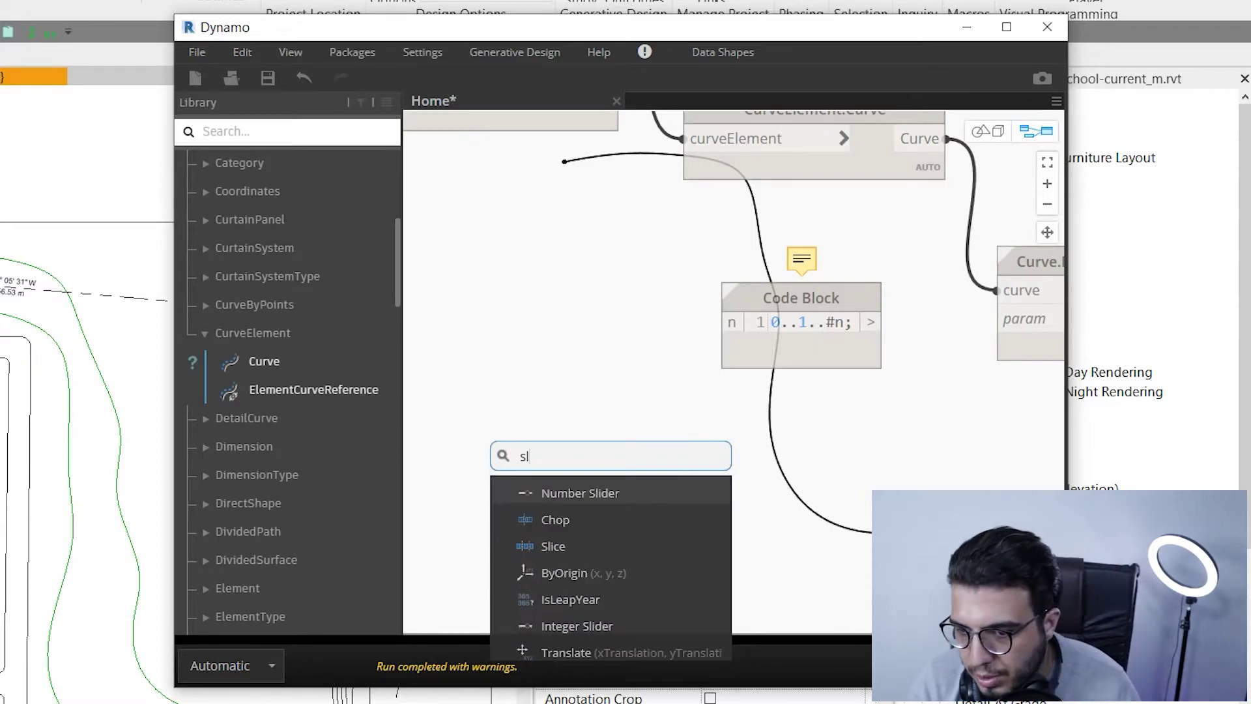
{"action": "type", "text": "ider"}
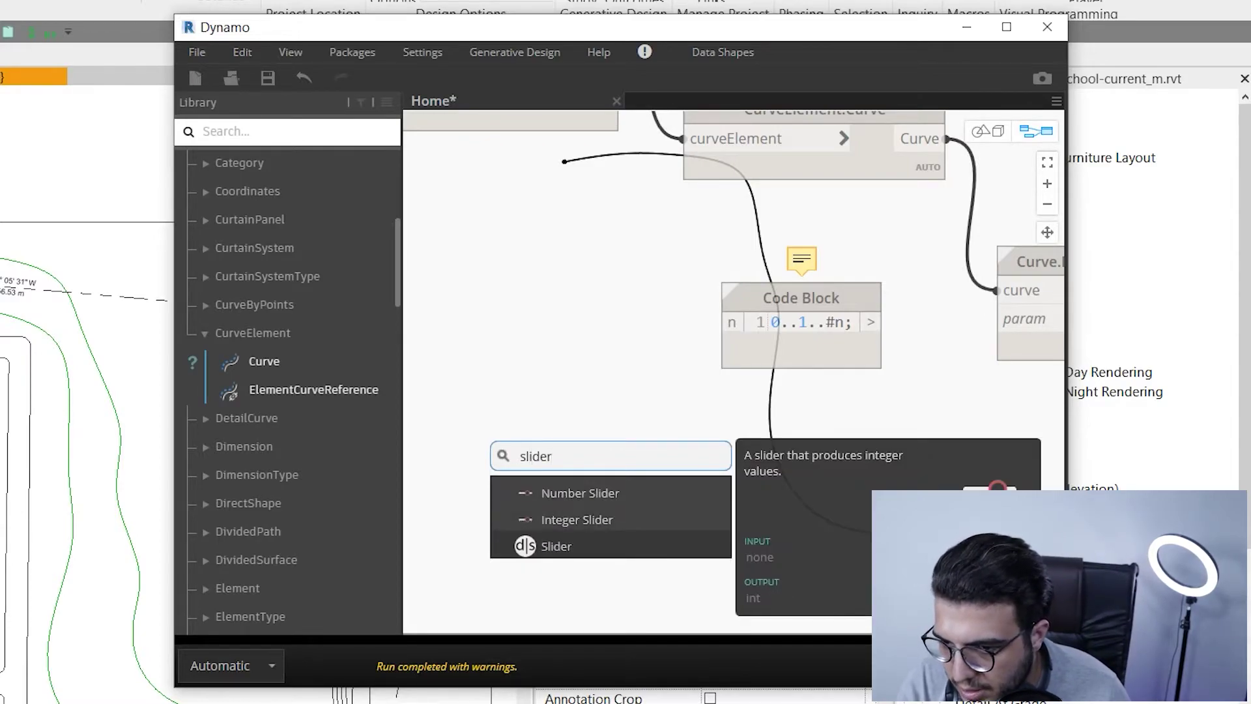
{"action": "key", "text": "Return"}
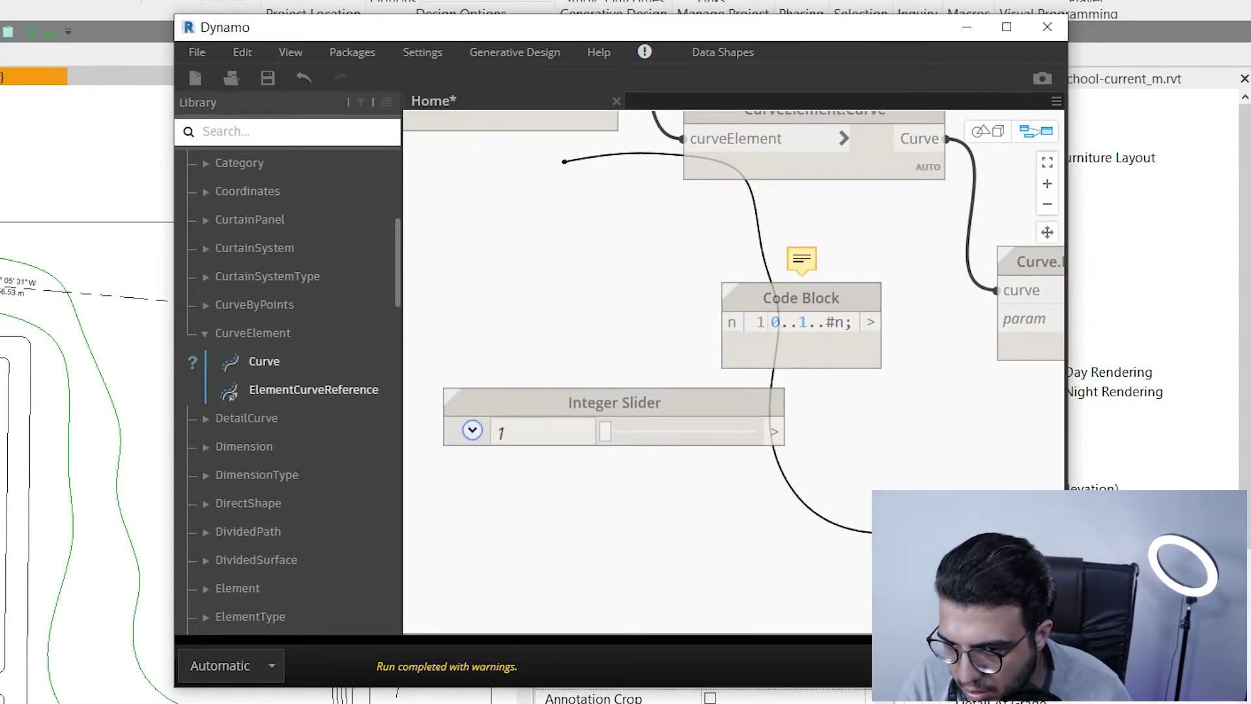
{"action": "left_click", "coordinate": [472, 431]}
{"action": "left_click_drag", "start_coordinate": [614, 402], "coordinate": [542, 327]}
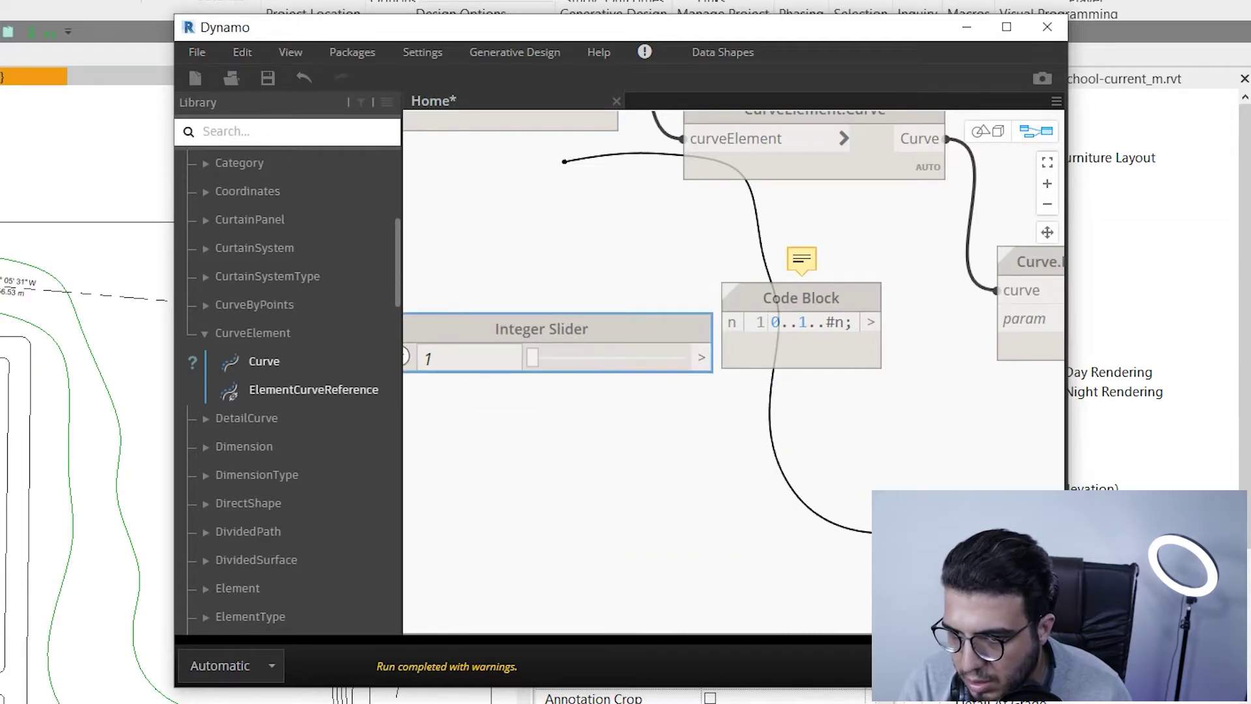
{"action": "scroll", "coordinate": [752, 335], "scroll_direction": "up", "scroll_amount": 3}
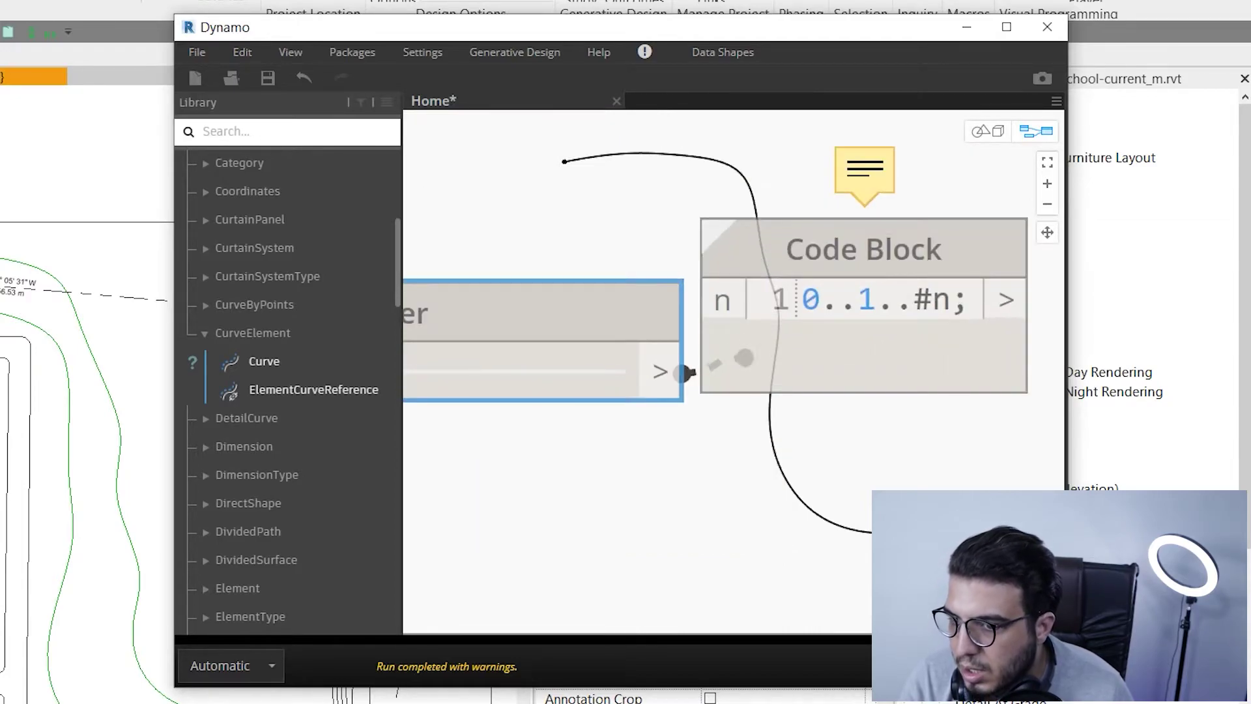
{"action": "left_click", "coordinate": [721, 256]}
{"action": "scroll", "coordinate": [721, 257], "scroll_direction": "down", "scroll_amount": 3}
{"action": "scroll", "coordinate": [890, 428], "scroll_direction": "up", "scroll_amount": 3}
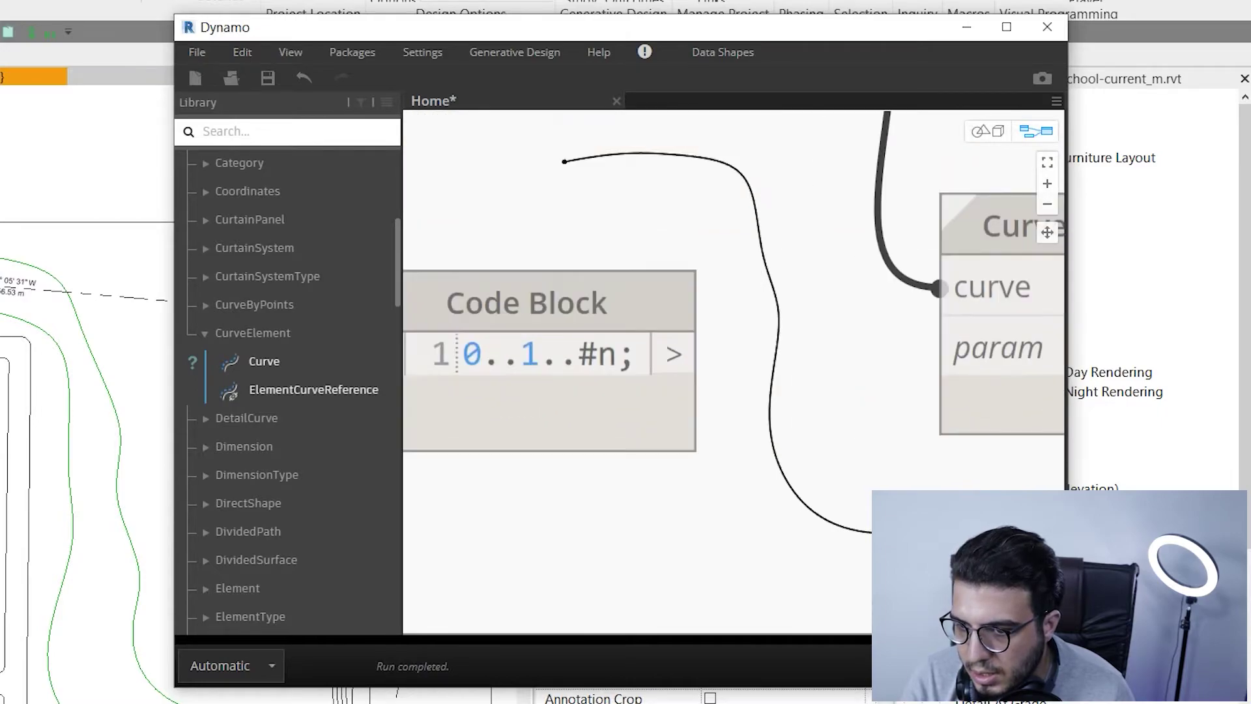
{"action": "scroll", "coordinate": [679, 359], "scroll_direction": "down", "scroll_amount": 3}
{"action": "mouse_move", "coordinate": [680, 361]}
{"action": "middle_mouse_down"}
{"action": "mouse_move", "coordinate": [685, 391]}
{"action": "mouse_move", "coordinate": [978, 293]}
{"action": "middle_mouse_up"}
{"action": "scroll", "coordinate": [685, 391], "scroll_direction": "down", "scroll_amount": 2}
{"action": "scroll", "coordinate": [823, 352], "scroll_direction": "up", "scroll_amount": 3}
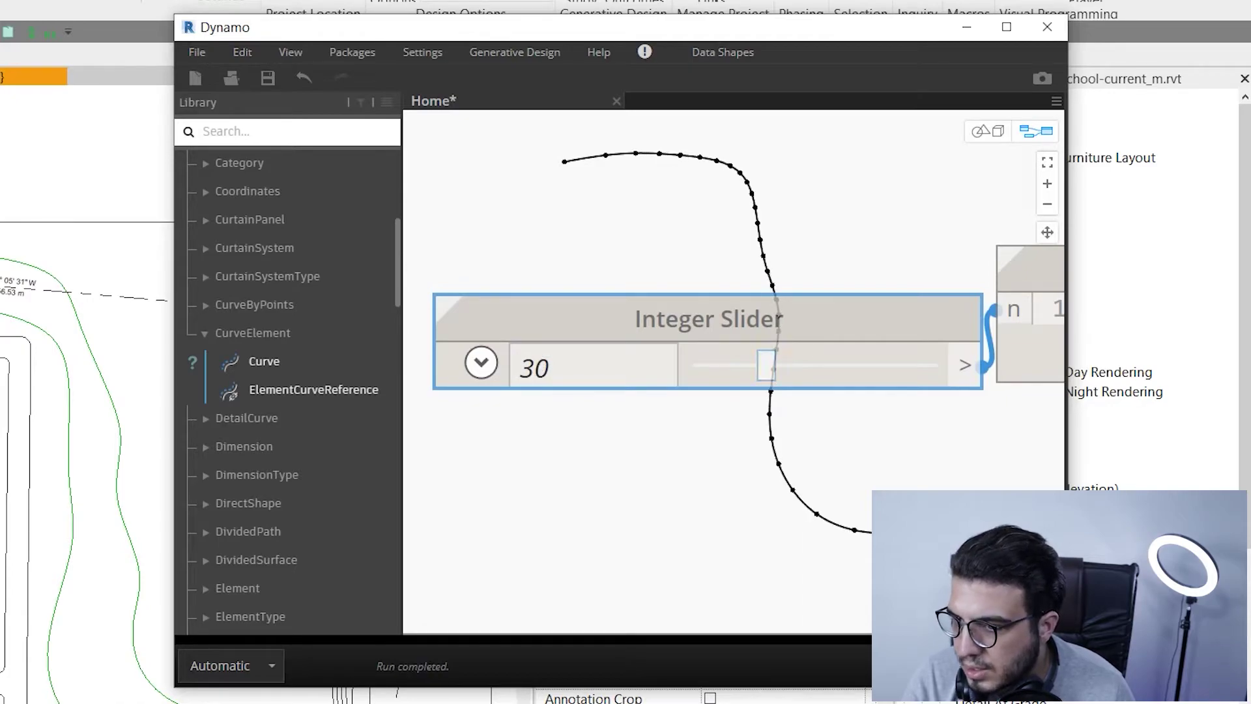
{"action": "scroll", "coordinate": [748, 410], "scroll_direction": "up", "scroll_amount": 1}
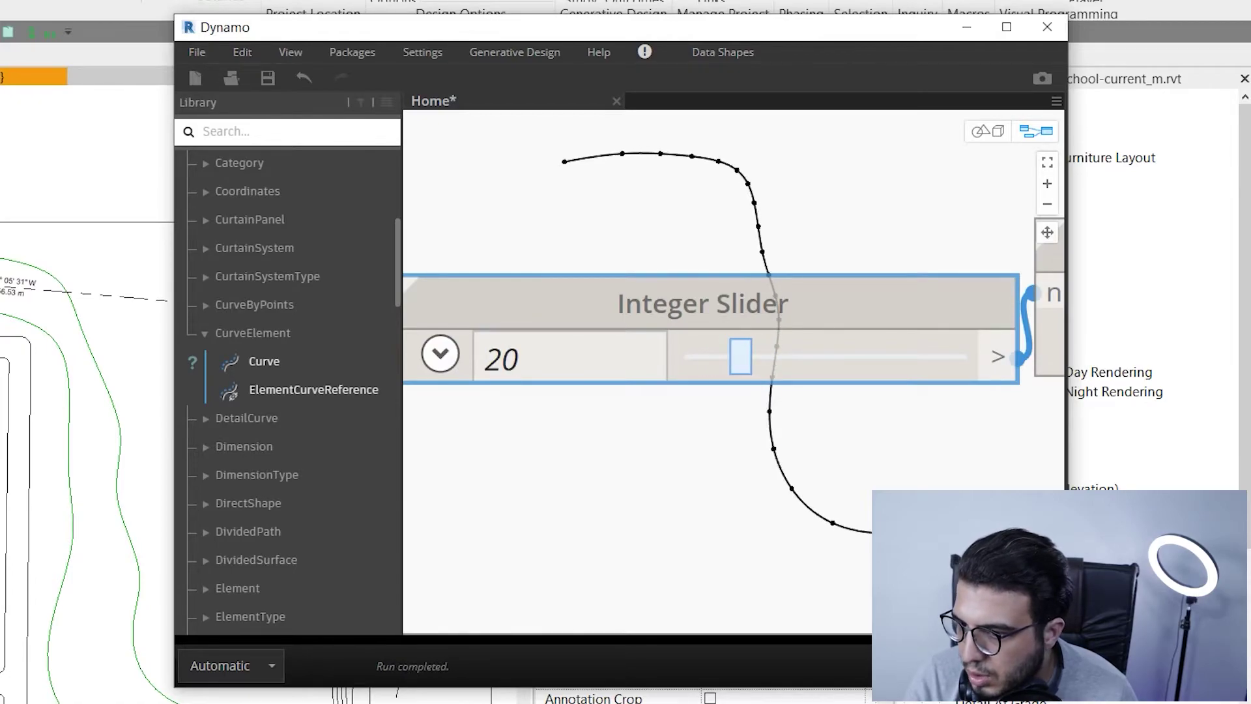
{"action": "scroll", "coordinate": [545, 416], "scroll_direction": "down", "scroll_amount": 5}
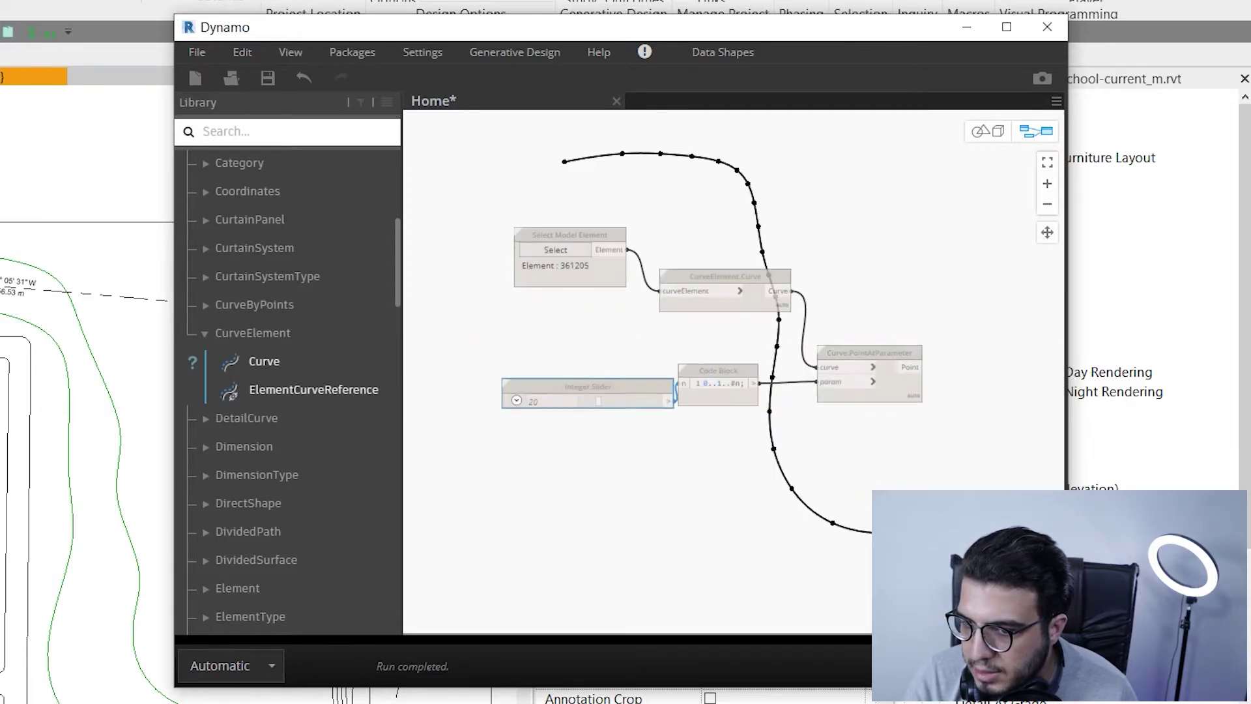
{"action": "left_click_drag", "start_coordinate": [587, 386], "coordinate": [548, 373]}
{"action": "left_click_drag", "start_coordinate": [570, 234], "coordinate": [538, 262]}
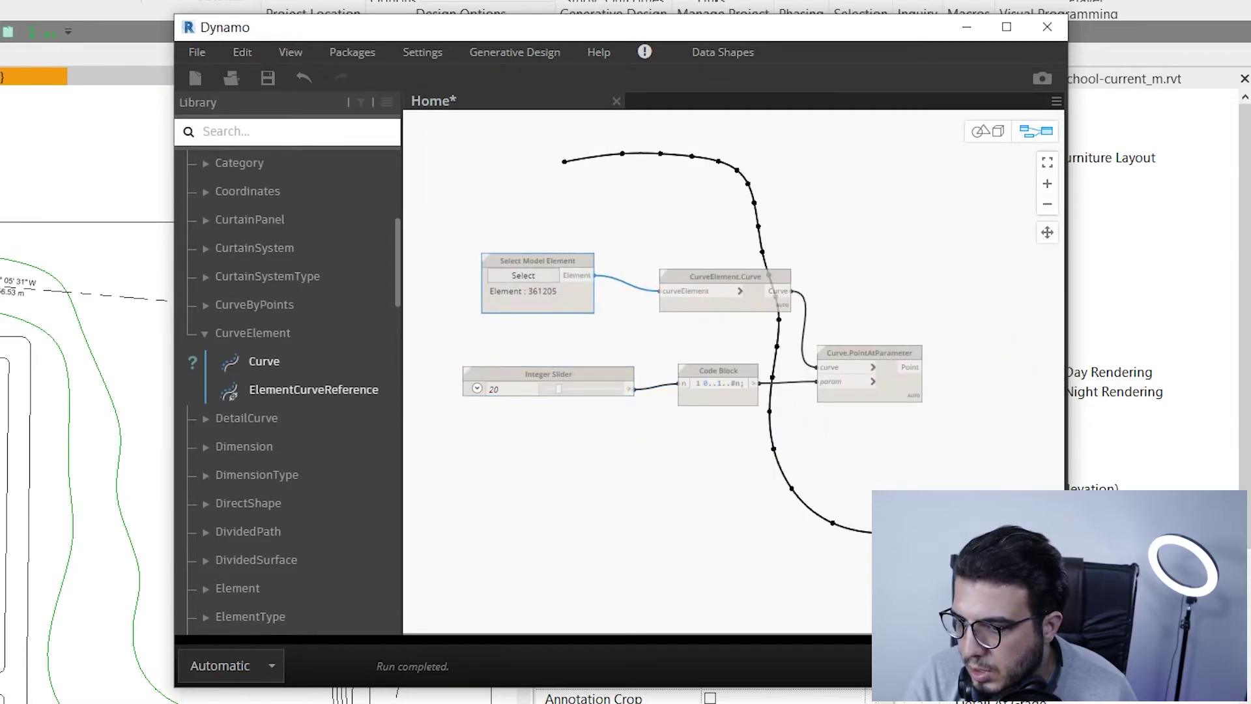
{"action": "scroll", "coordinate": [870, 372], "scroll_direction": "up", "scroll_amount": 3}
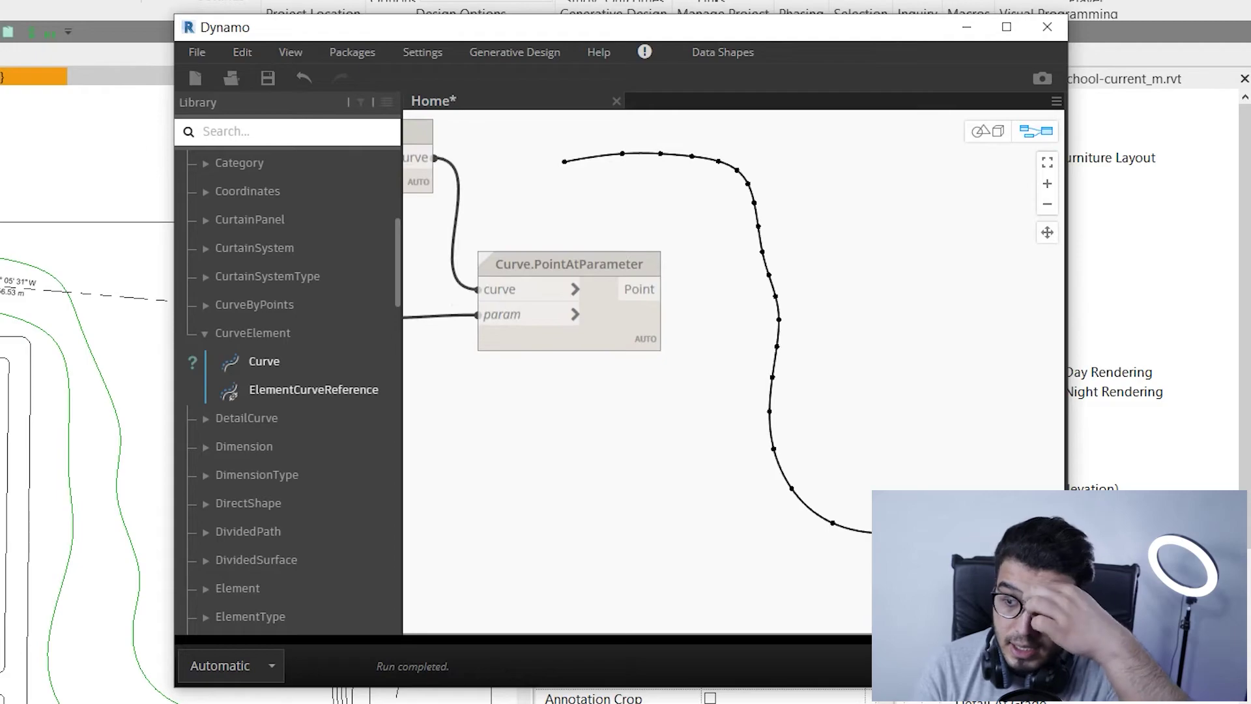
{"action": "middle_click_drag", "start_coordinate": [587, 391], "coordinate": [626, 420]}
{"action": "scroll", "coordinate": [684, 460], "scroll_direction": "up", "scroll_amount": 2}
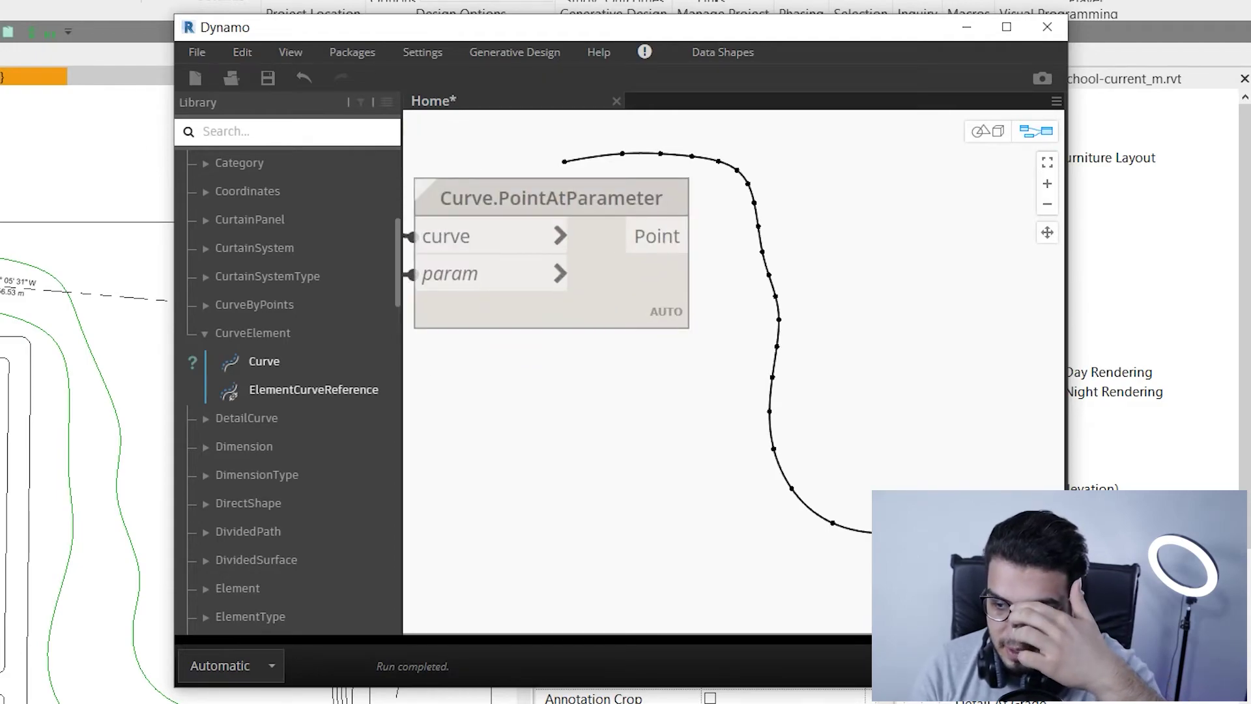
Search nodes for 'place' and highlight FamilyInstance.ByPoint in the results.
{"action": "right_click", "coordinate": [513, 446]}
{"action": "type", "text": "p"}
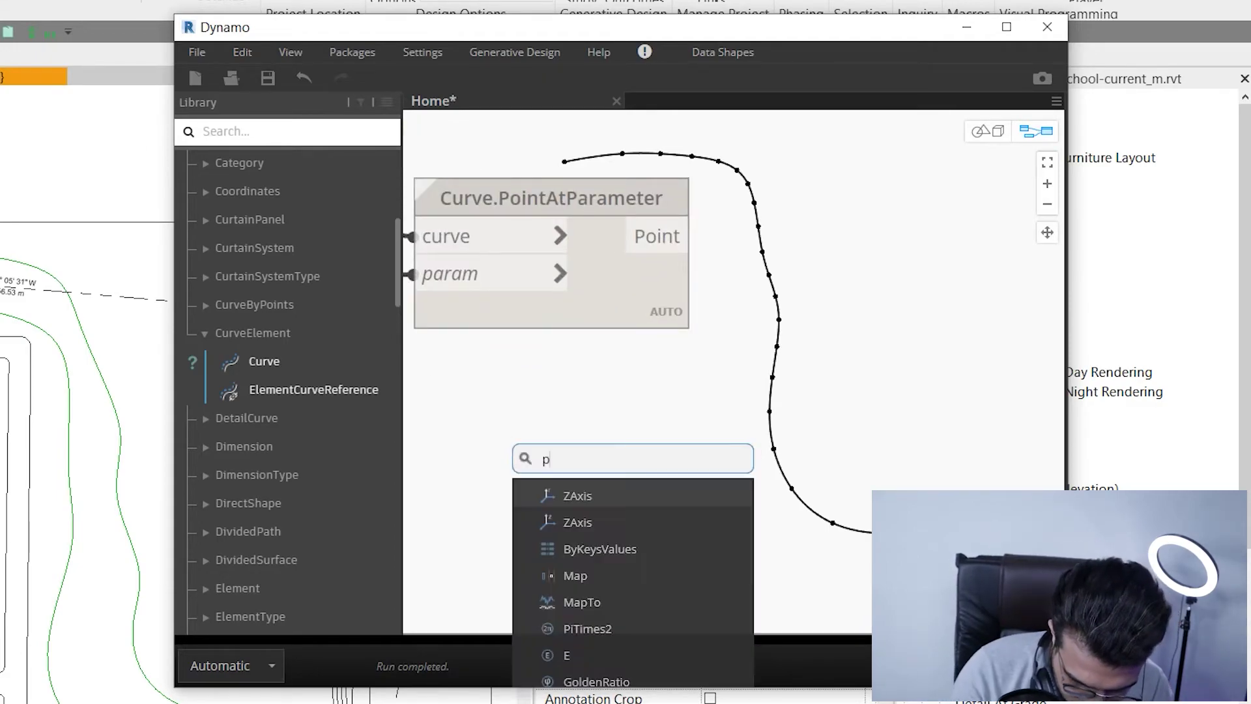
{"action": "type", "text": "l"}
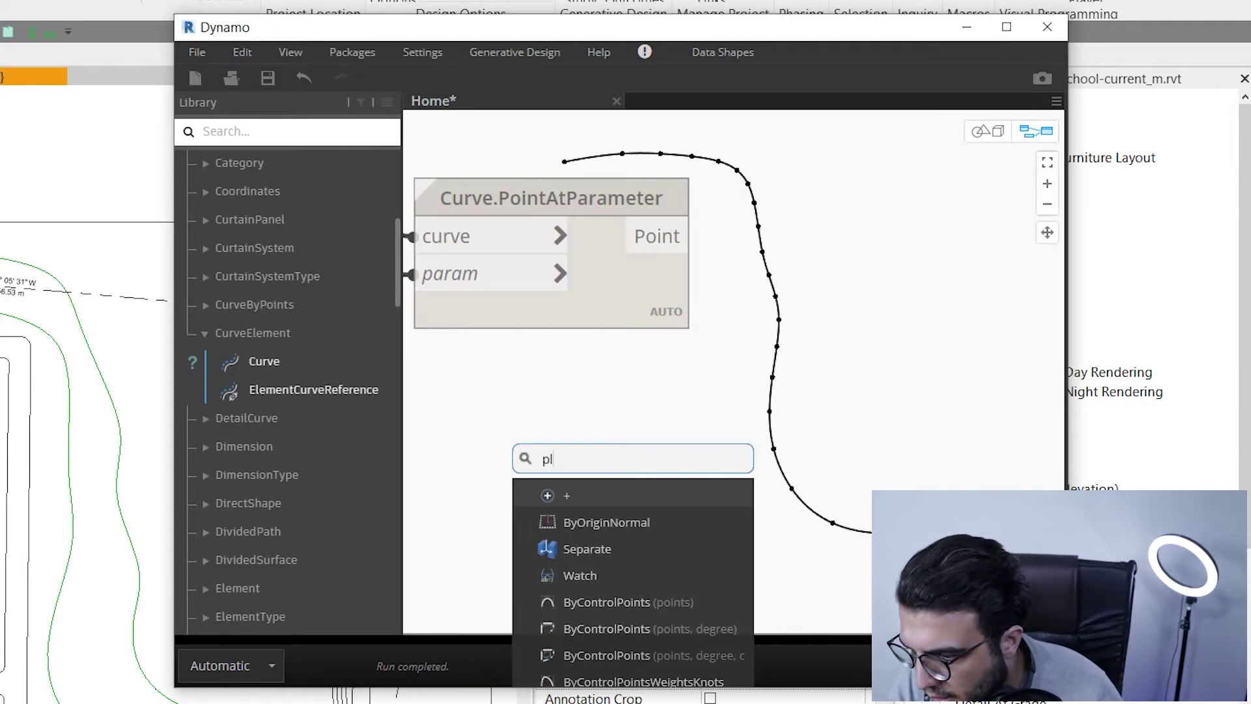
{"action": "type", "text": "ace"}
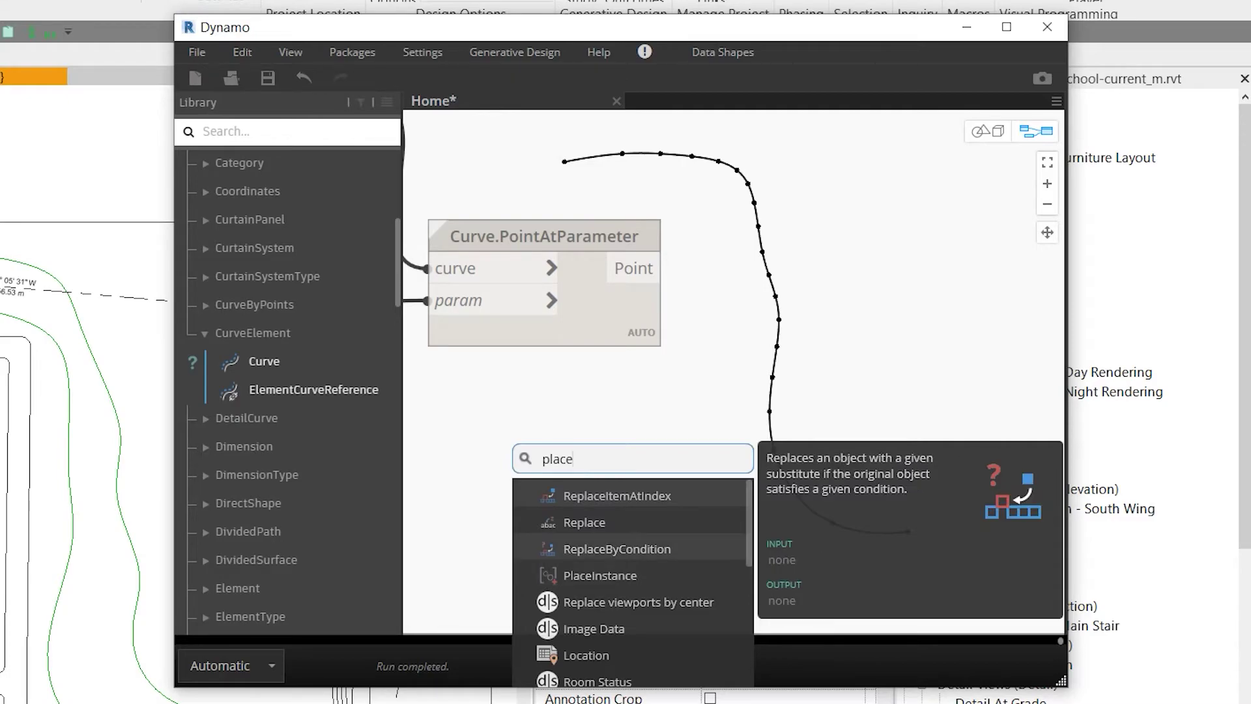
{"action": "scroll", "coordinate": [633, 562], "scroll_direction": "down", "scroll_amount": 1}
{"action": "scroll", "coordinate": [633, 548], "scroll_direction": "down", "scroll_amount": 1}
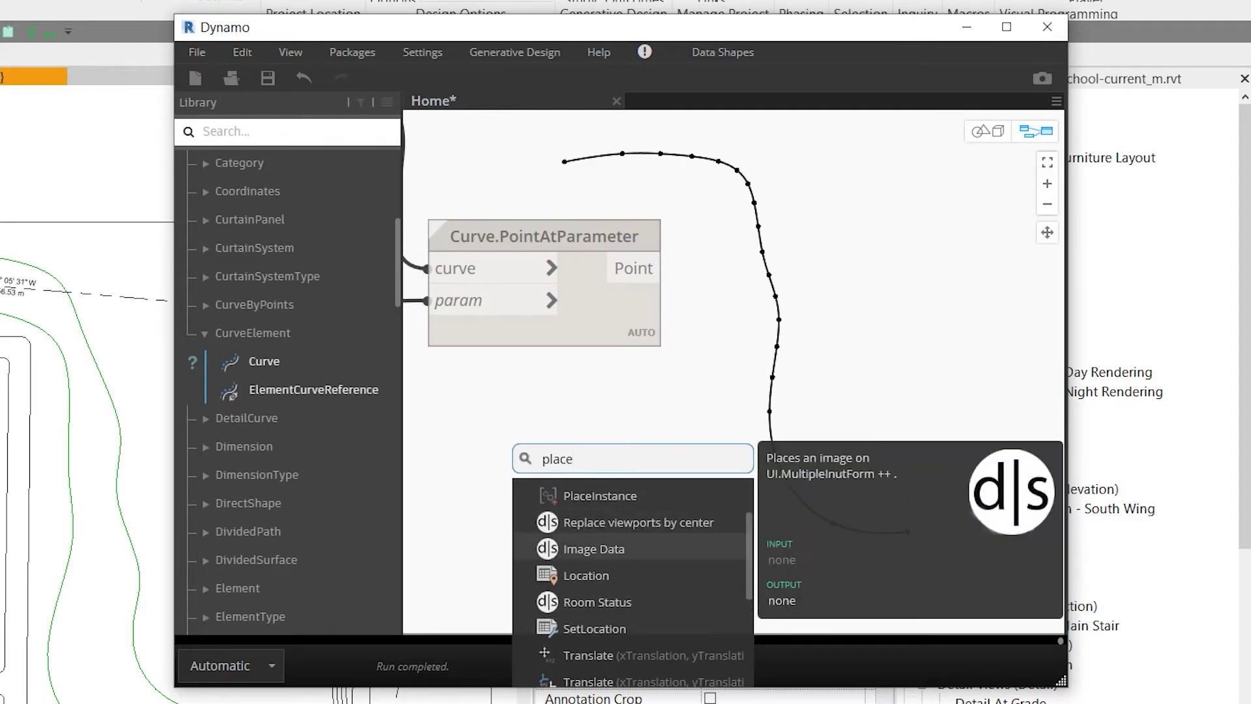
{"action": "scroll", "coordinate": [633, 548], "scroll_direction": "down", "scroll_amount": 1}
{"action": "scroll", "coordinate": [633, 548], "scroll_direction": "down", "scroll_amount": 1}
{"action": "scroll", "coordinate": [633, 548], "scroll_direction": "down", "scroll_amount": 1}
{"action": "key", "text": "Down"}
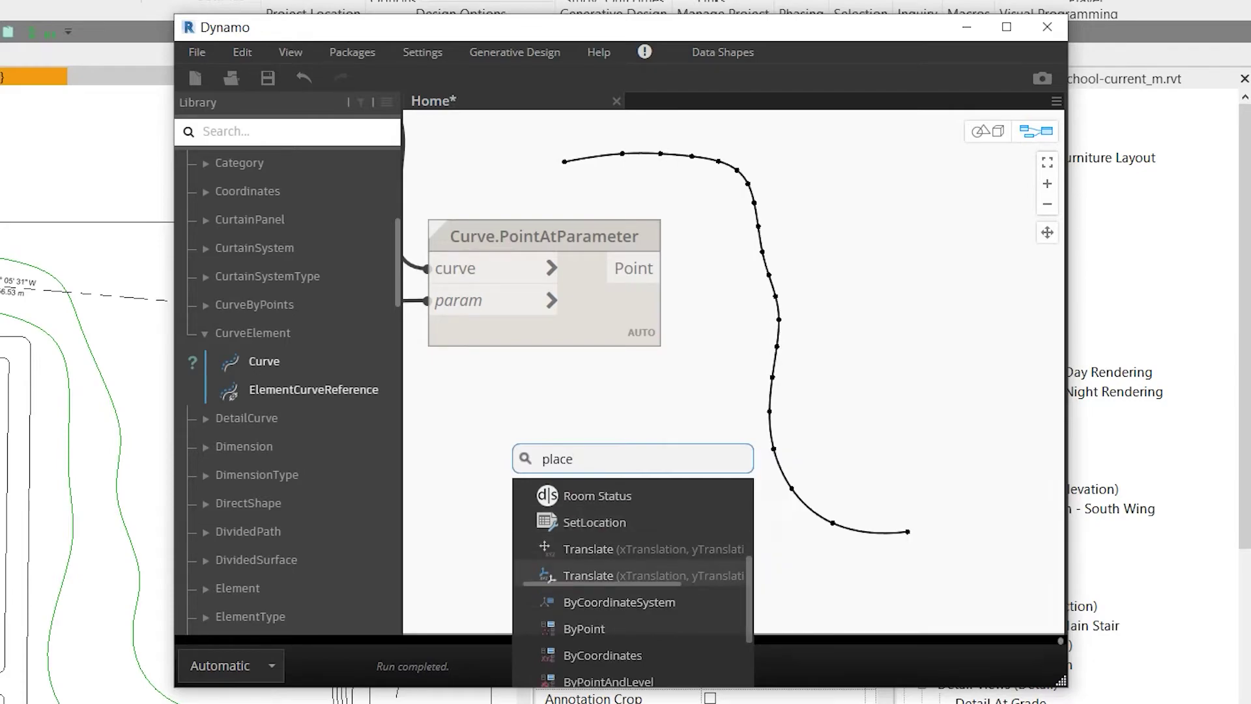
{"action": "key", "text": "Down"}
{"action": "key", "text": "Down"}
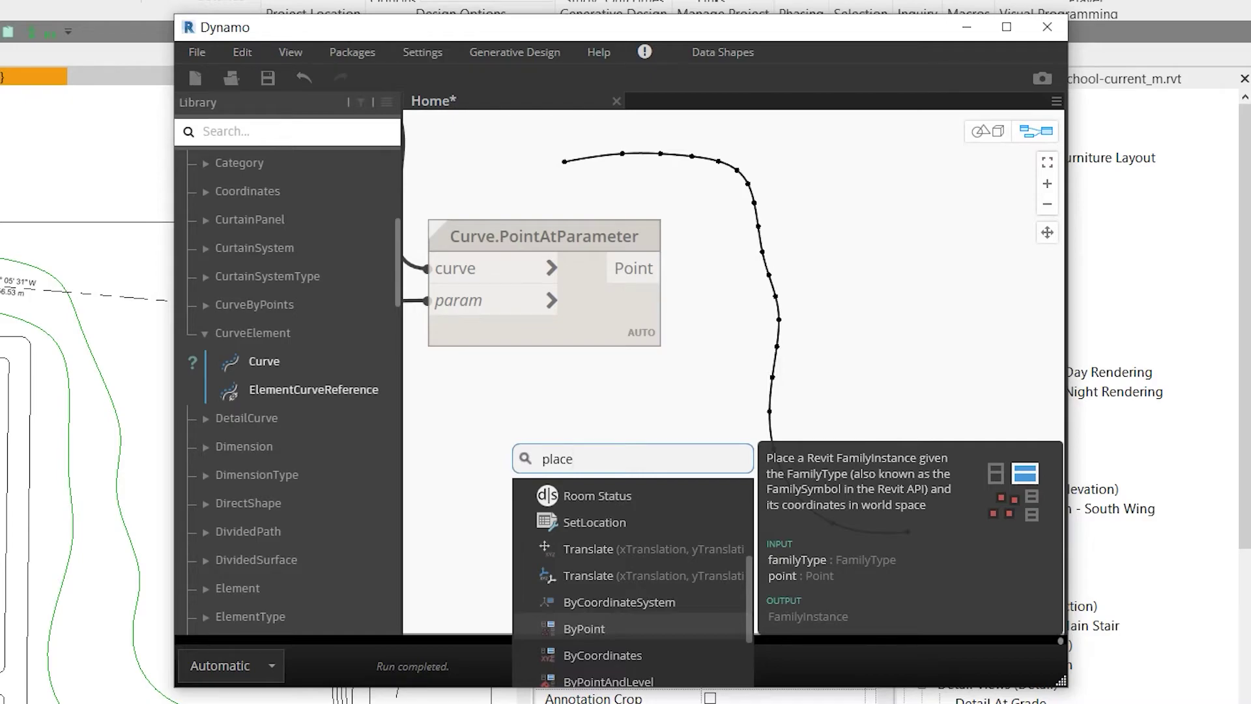
Place FamilyInstance.ByPoint and wire Curve.PointAtParameter's points into its point input.
{"action": "key", "text": "Return"}
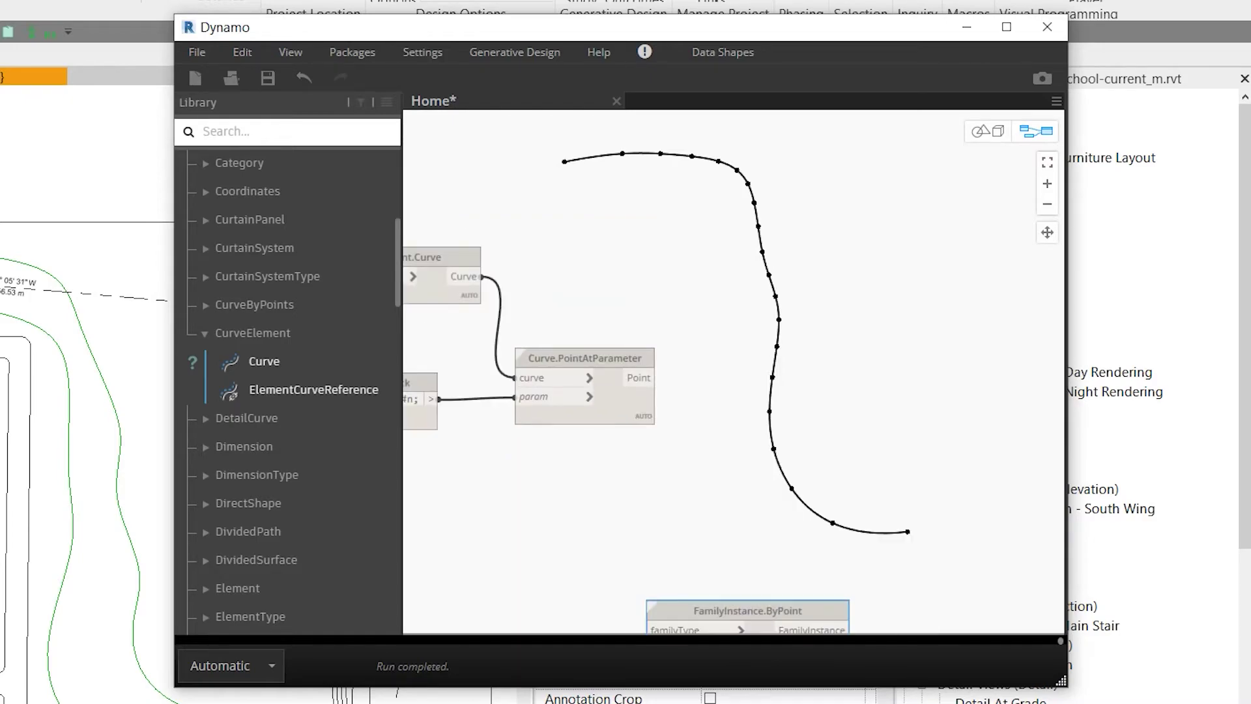
{"action": "left_click_drag", "start_coordinate": [623, 539], "coordinate": [785, 292]}
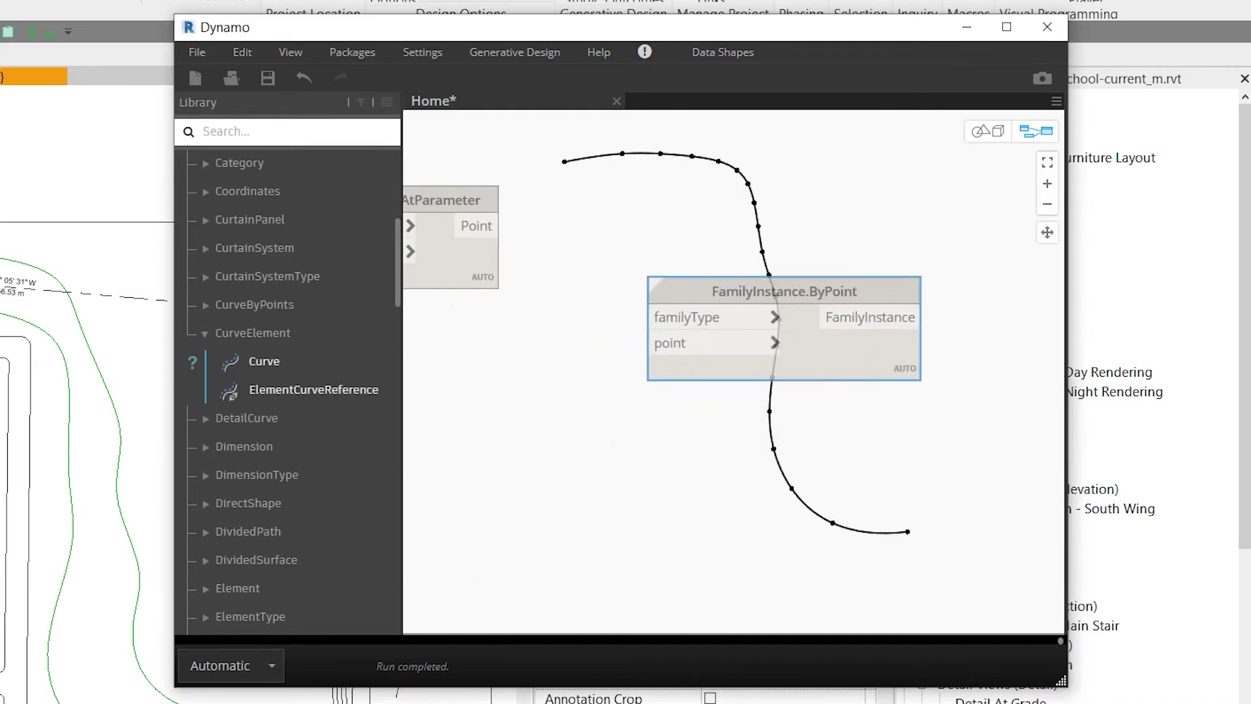
{"action": "scroll", "coordinate": [601, 328], "scroll_direction": "up", "scroll_amount": 4}
{"action": "middle_click_drag", "start_coordinate": [411, 148], "coordinate": [695, 233]}
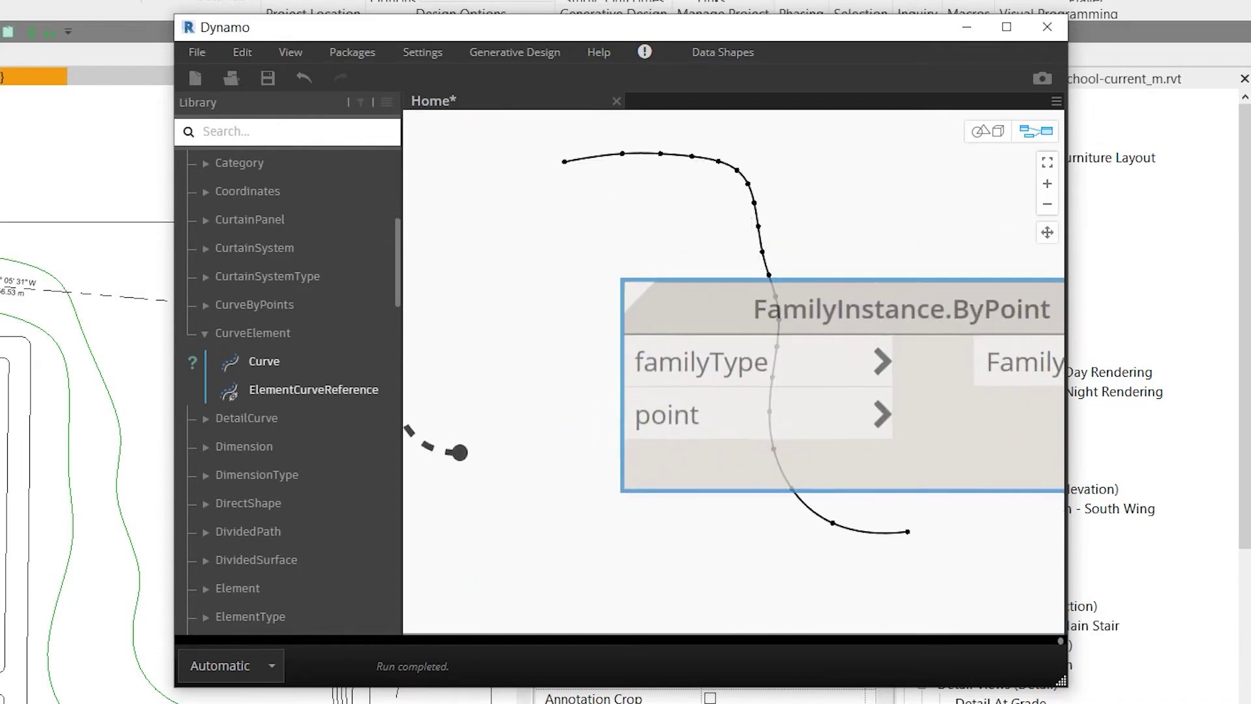
{"action": "left_click_drag", "start_coordinate": [685, 231], "coordinate": [619, 412]}
{"action": "scroll", "coordinate": [737, 300], "scroll_direction": "down", "scroll_amount": 3}
{"action": "middle_click_drag", "start_coordinate": [796, 300], "coordinate": [692, 412]}
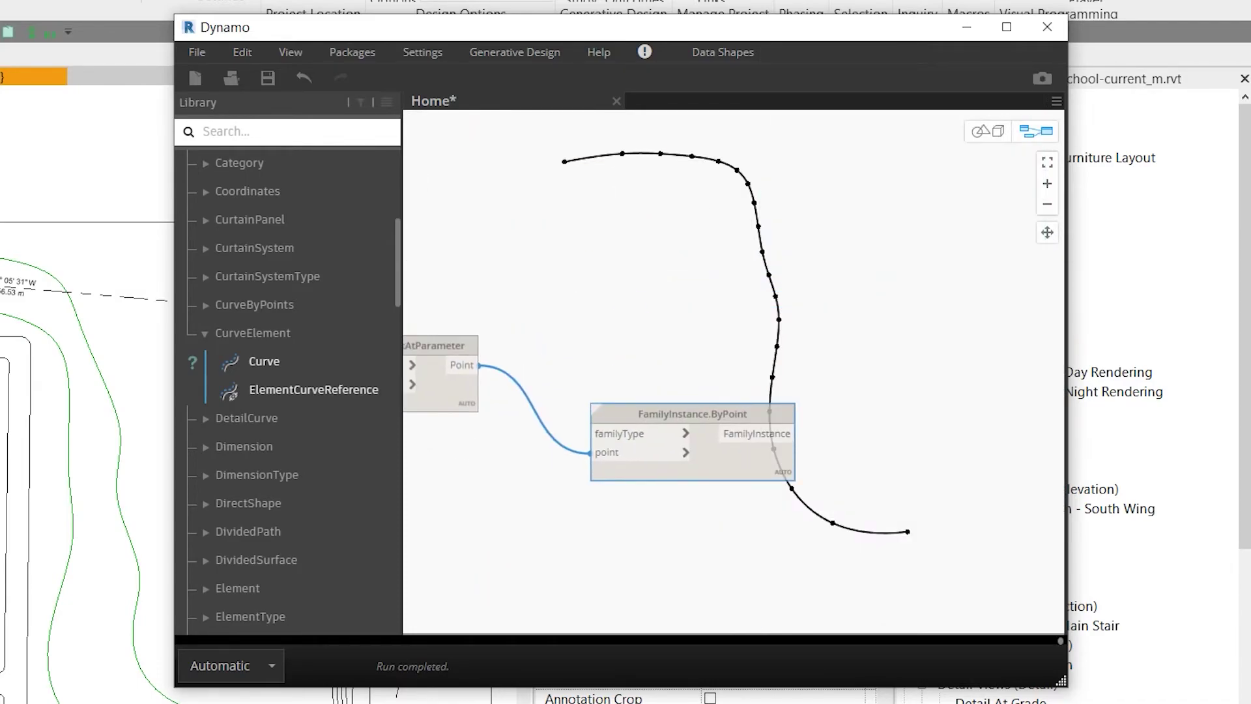
{"action": "left_click_drag", "start_coordinate": [693, 413], "coordinate": [798, 337]}
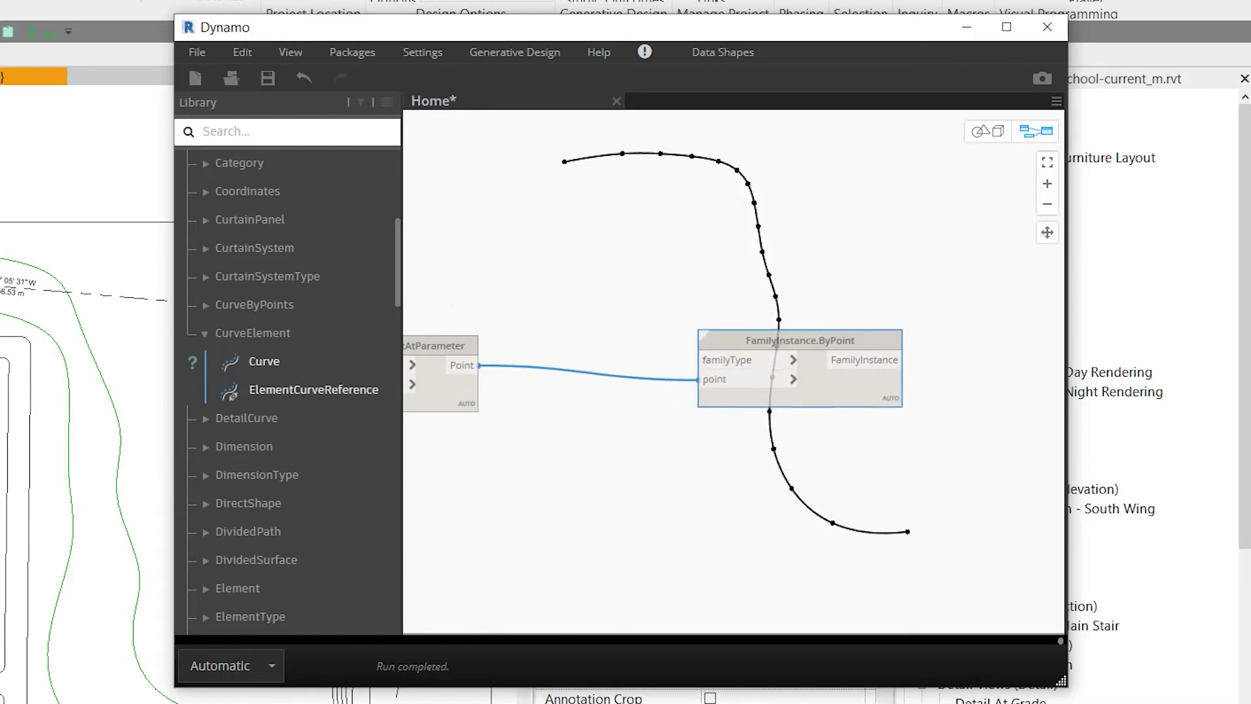
Place a Family Types node from a 'Family Types' search beside FamilyInstance.ByPoint.
{"action": "right_click", "coordinate": [570, 264]}
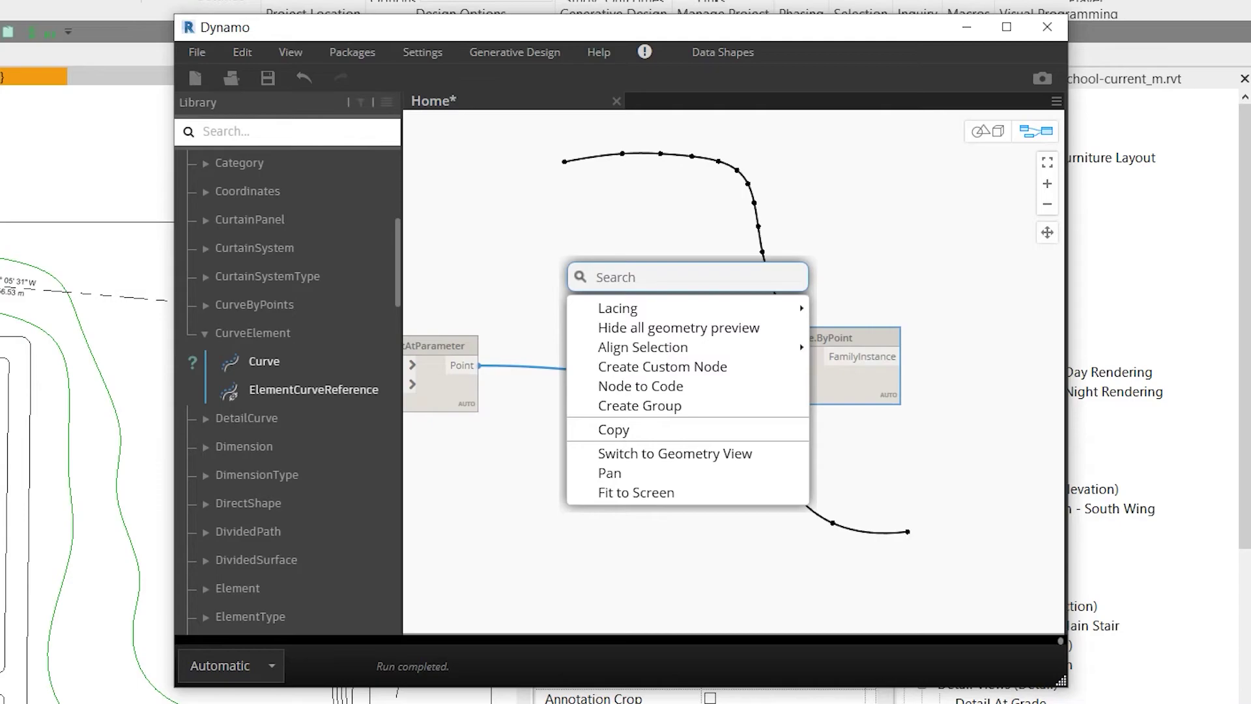
{"action": "type", "text": "f"}
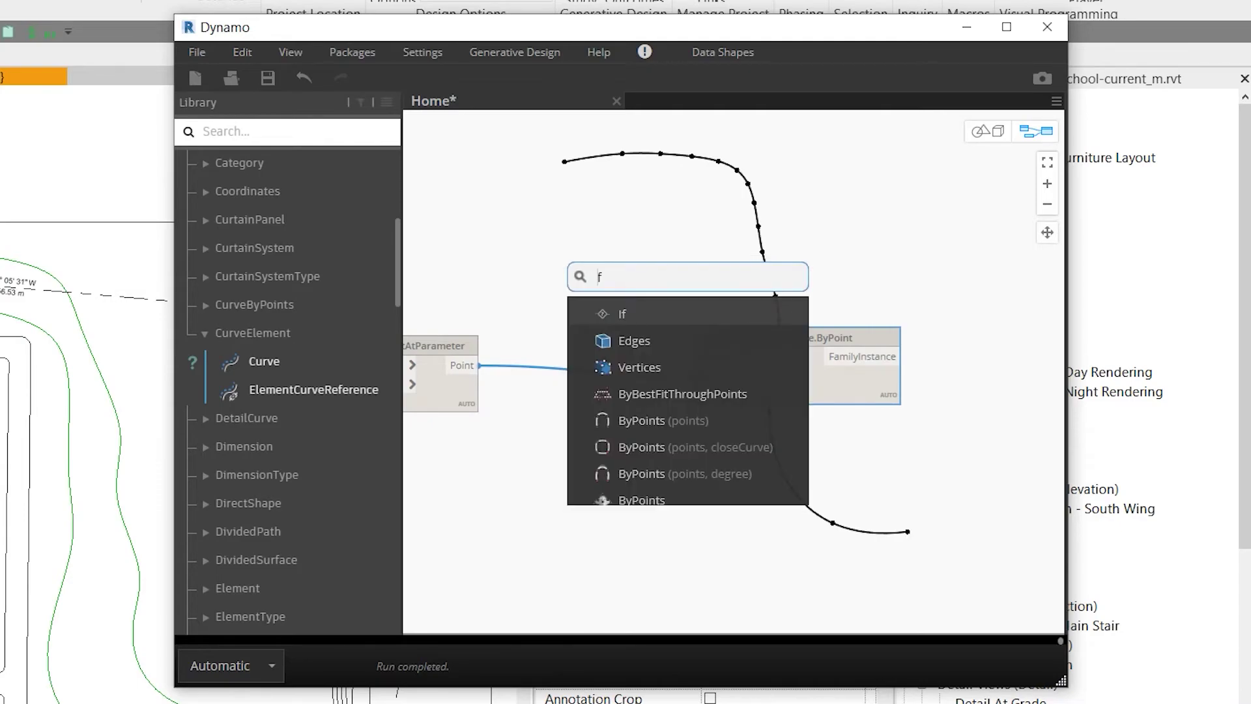
{"action": "type", "text": "amily ty"}
{"action": "key", "text": "Return"}
{"action": "scroll", "coordinate": [810, 329], "scroll_direction": "up", "scroll_amount": 3}
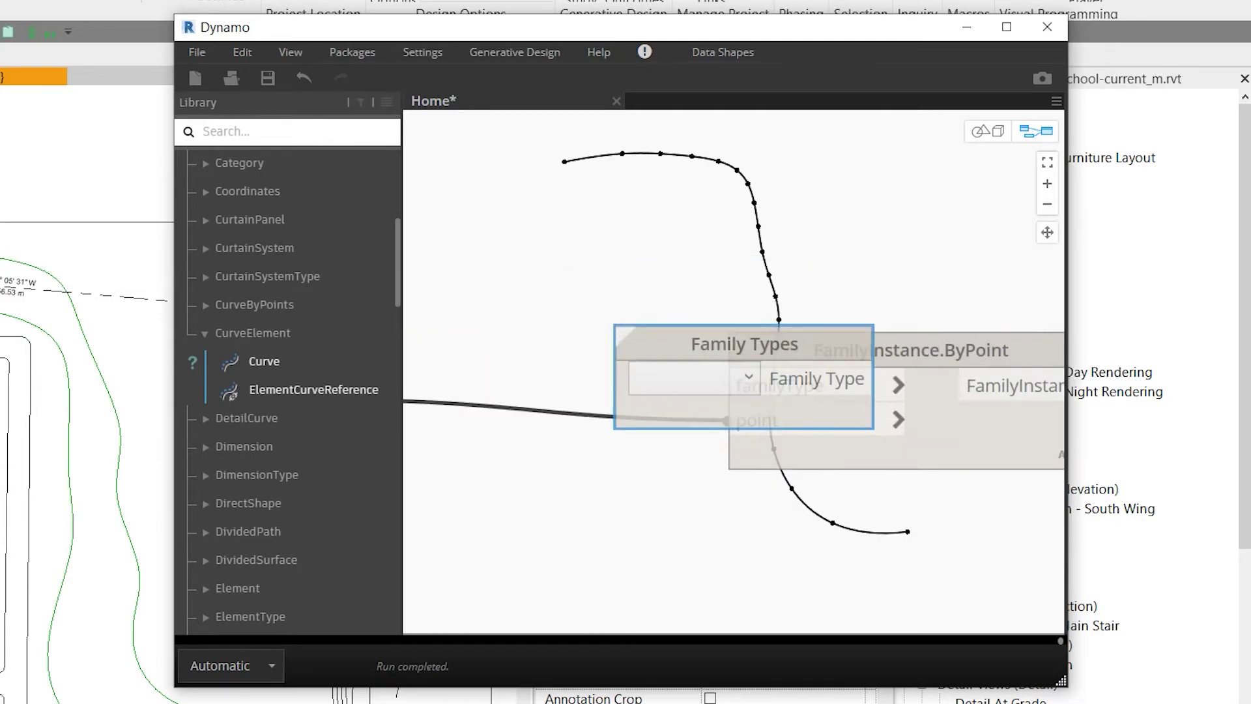
{"action": "left_click_drag", "start_coordinate": [744, 344], "coordinate": [564, 251]}
{"action": "scroll", "coordinate": [516, 339], "scroll_direction": "up", "scroll_amount": 3}
{"action": "scroll", "coordinate": [517, 340], "scroll_direction": "up", "scroll_amount": 1}
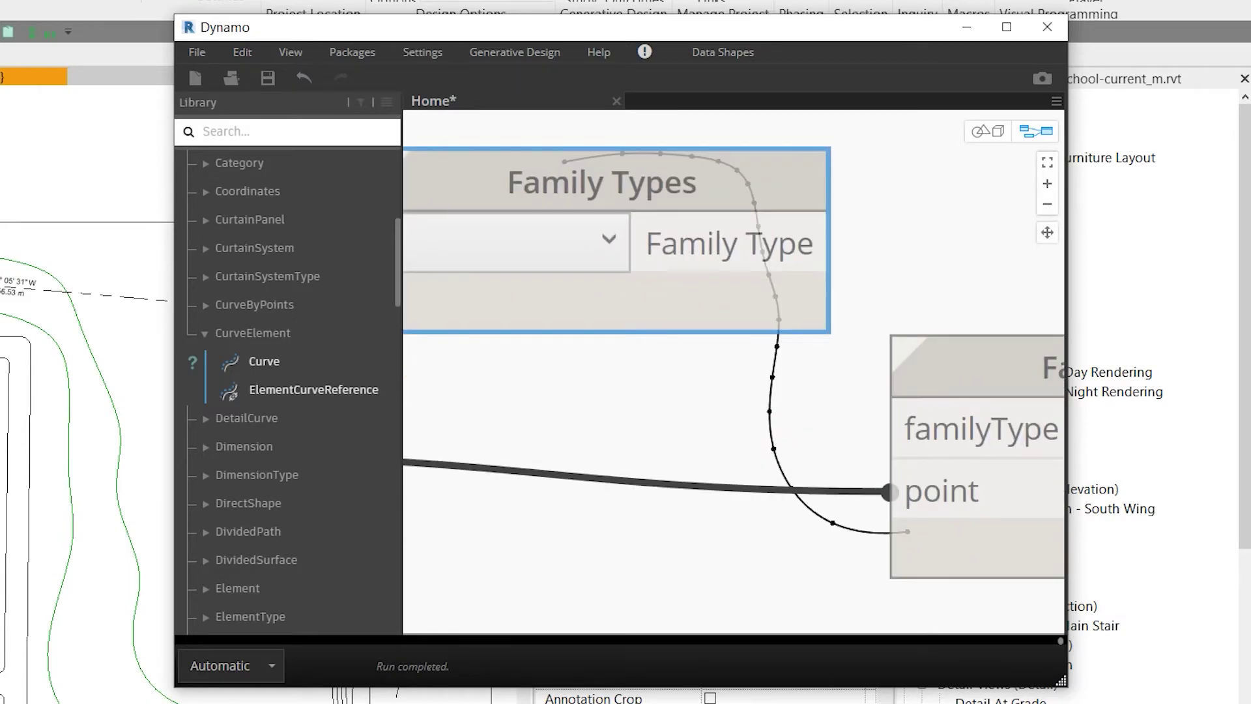
{"action": "mouse_move", "coordinate": [587, 28]}
{"action": "left_mouse_down"}
{"action": "mouse_move", "coordinate": [489, 23]}
{"action": "mouse_move", "coordinate": [599, 99]}
{"action": "left_mouse_up"}
{"action": "scroll", "coordinate": [580, 506], "scroll_direction": "down", "scroll_amount": 2}
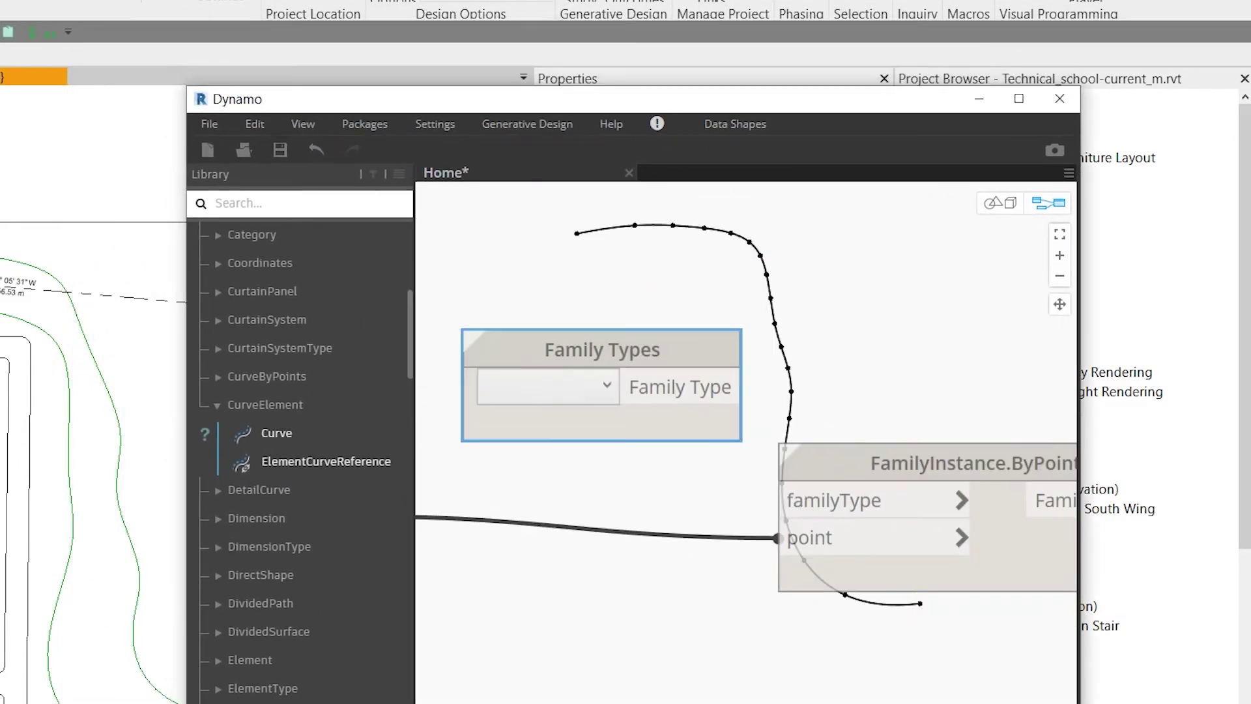
{"action": "scroll", "coordinate": [656, 458], "scroll_direction": "up", "scroll_amount": 1}
{"action": "scroll", "coordinate": [655, 458], "scroll_direction": "up", "scroll_amount": 2}
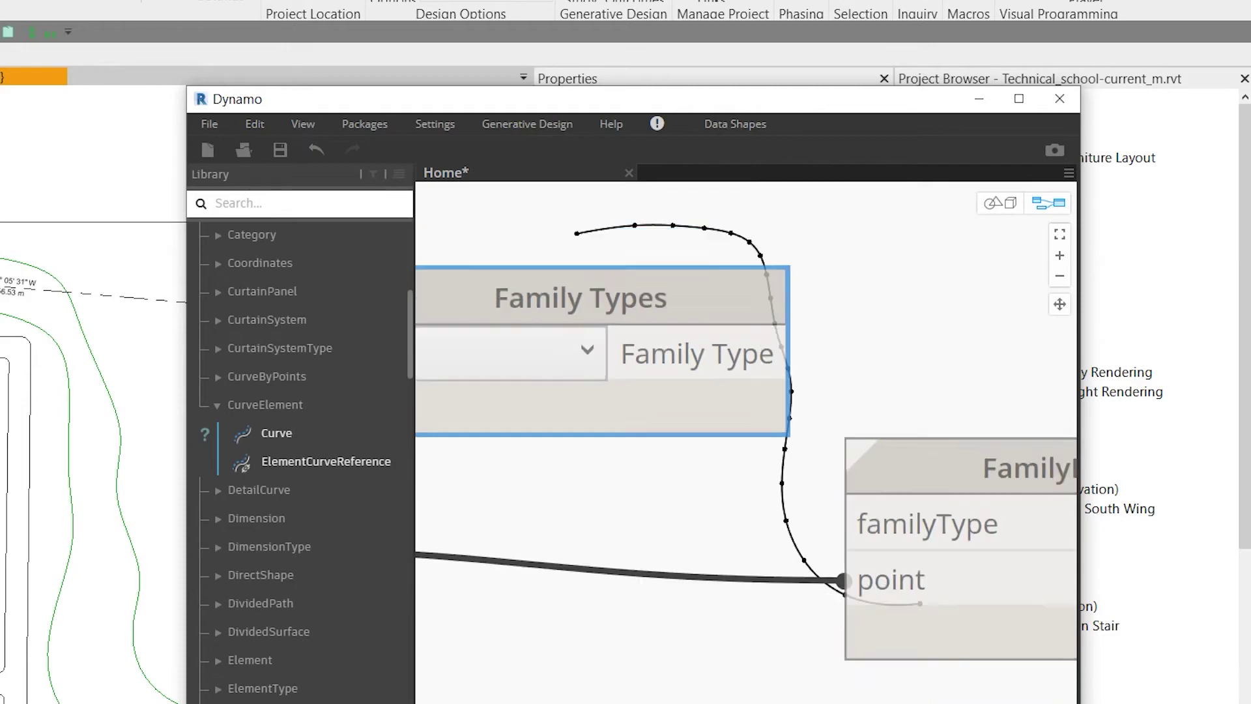
{"action": "scroll", "coordinate": [685, 323], "scroll_direction": "down", "scroll_amount": 3}
{"action": "scroll", "coordinate": [685, 324], "scroll_direction": "up", "scroll_amount": 2}
Set the Family Types node to M_RPC Tree - Deciduous:Comman Apple - 6.0 Meters.
{"action": "left_click", "coordinate": [646, 318]}
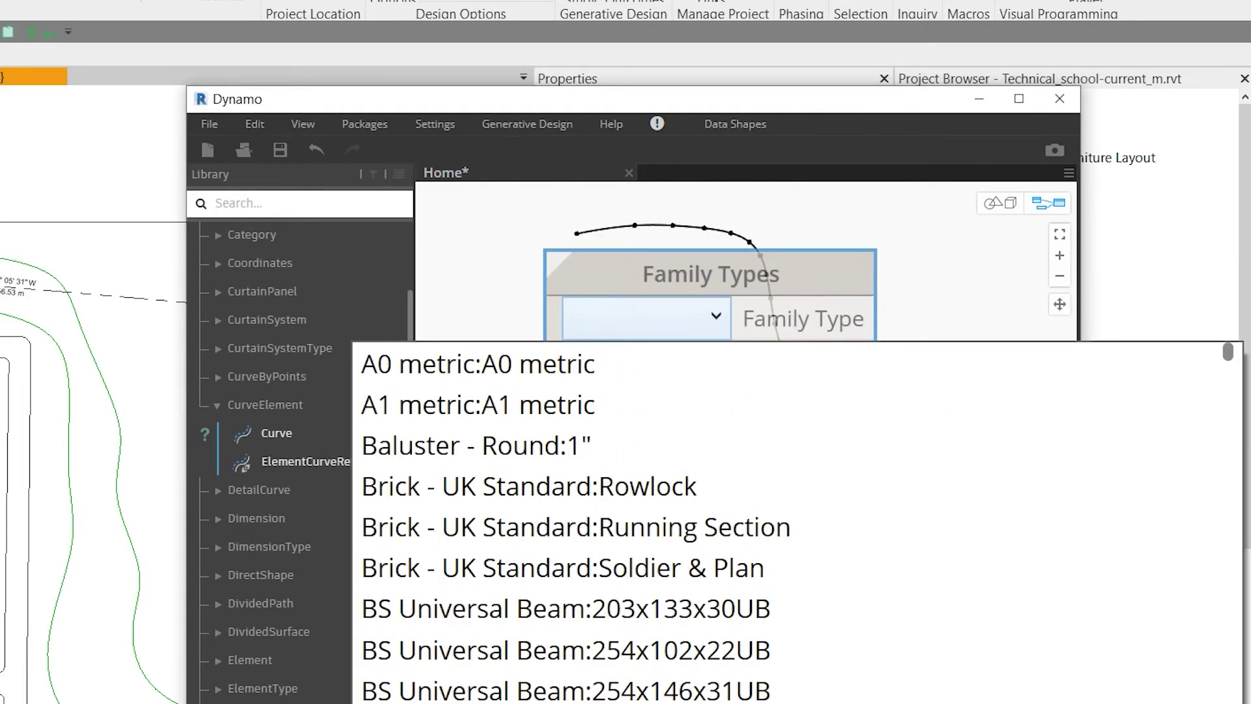
{"action": "scroll", "coordinate": [782, 527], "scroll_direction": "down", "scroll_amount": 5}
{"action": "scroll", "coordinate": [783, 527], "scroll_direction": "down", "scroll_amount": 10}
{"action": "scroll", "coordinate": [782, 527], "scroll_direction": "down", "scroll_amount": 5}
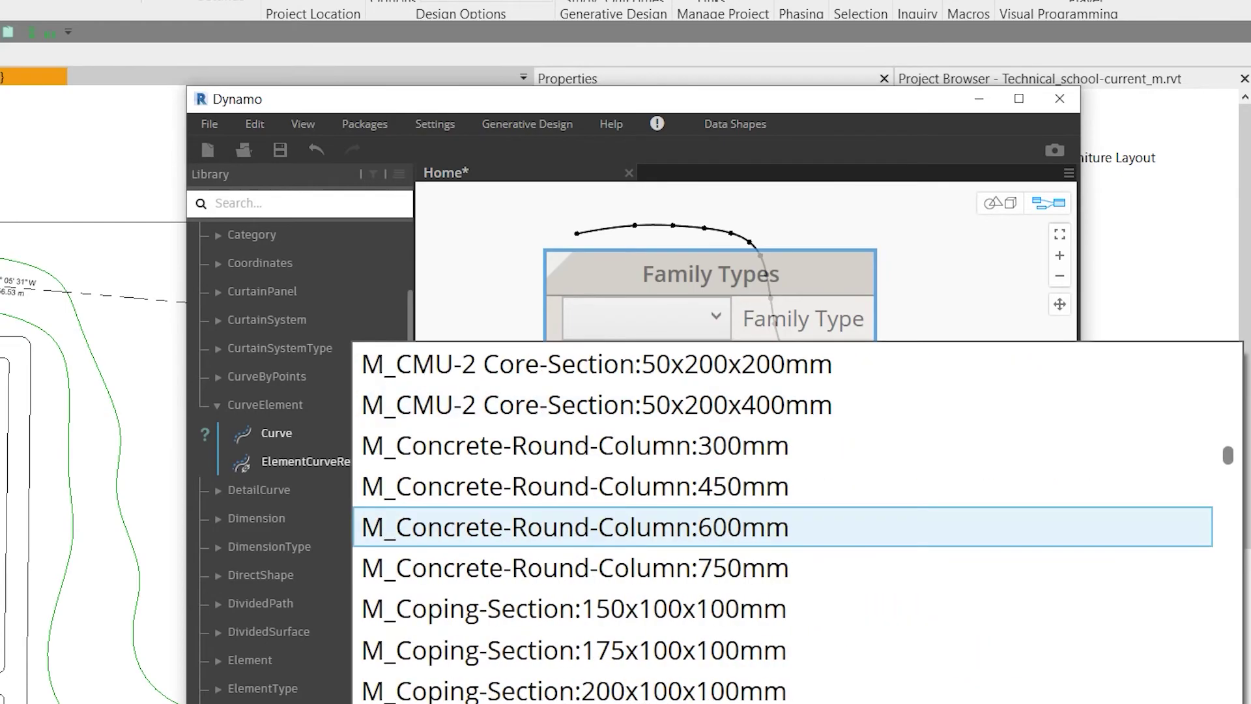
{"action": "scroll", "coordinate": [782, 649], "scroll_direction": "down", "scroll_amount": 5}
{"action": "scroll", "coordinate": [783, 604], "scroll_direction": "down", "scroll_amount": 3}
{"action": "scroll", "coordinate": [783, 649], "scroll_direction": "down", "scroll_amount": 2}
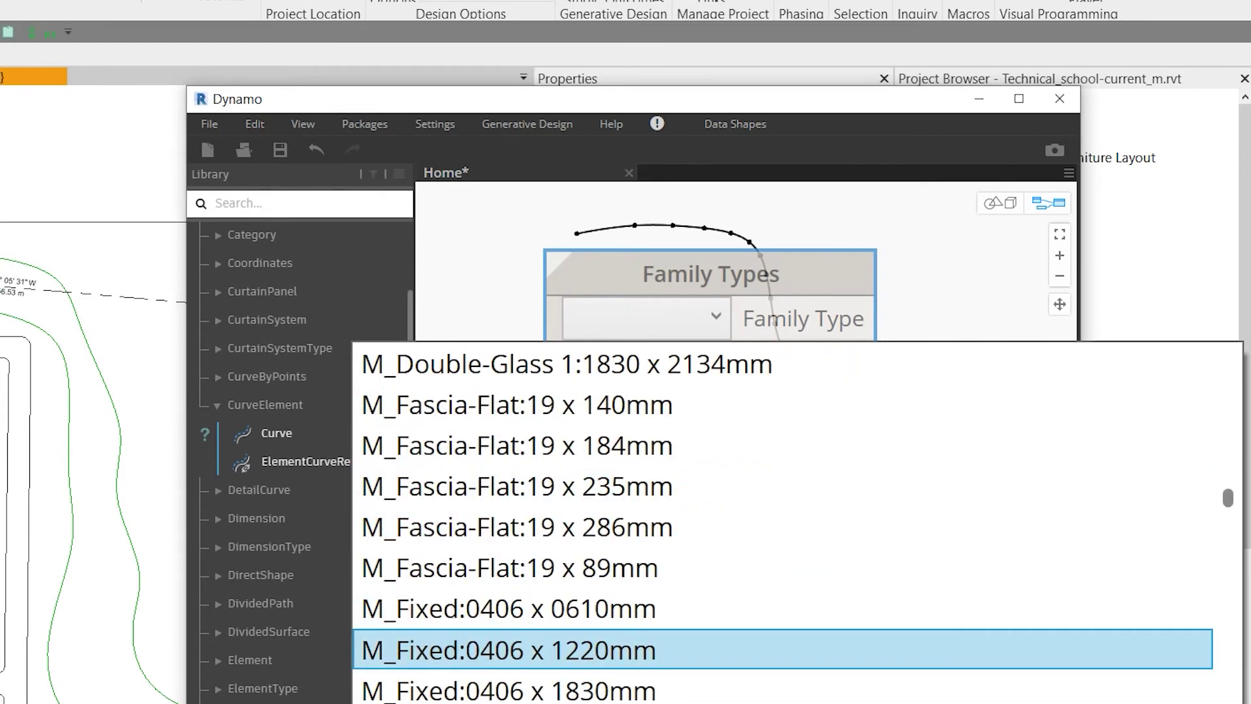
{"action": "scroll", "coordinate": [782, 647], "scroll_direction": "down", "scroll_amount": 4}
{"action": "scroll", "coordinate": [782, 648], "scroll_direction": "down", "scroll_amount": 2}
{"action": "scroll", "coordinate": [782, 648], "scroll_direction": "down", "scroll_amount": 1}
{"action": "scroll", "coordinate": [783, 648], "scroll_direction": "down", "scroll_amount": 3}
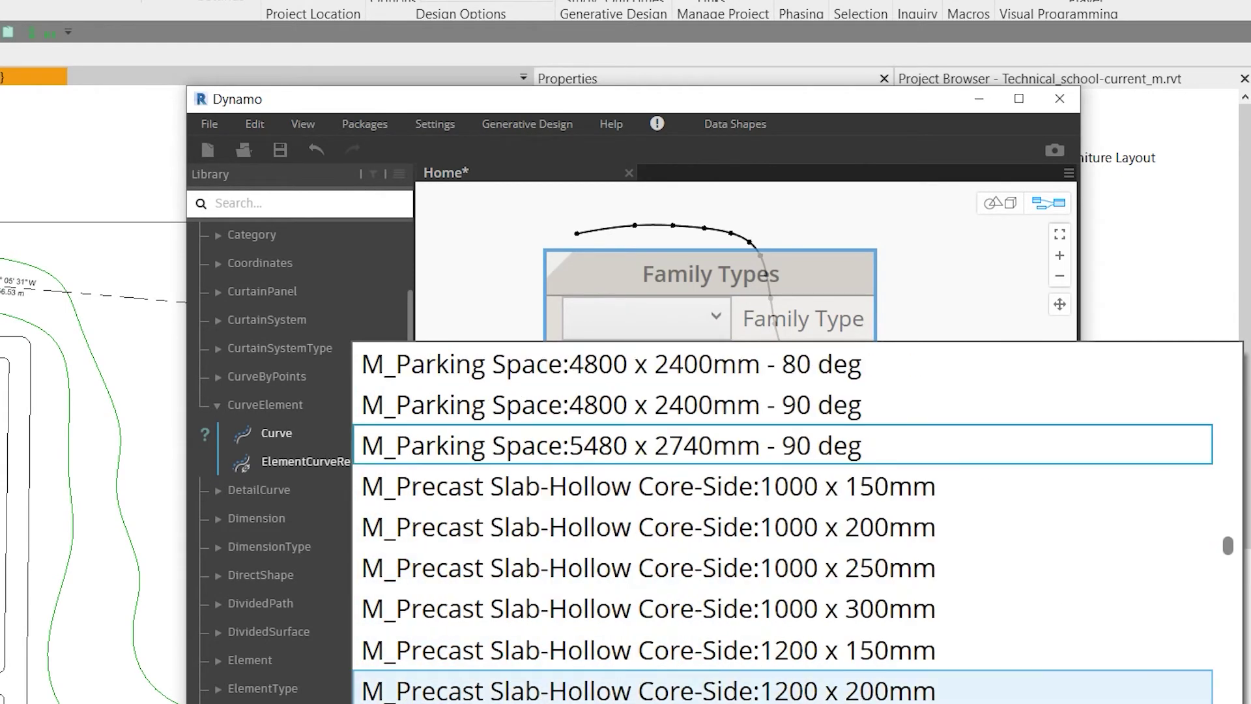
{"action": "scroll", "coordinate": [782, 648], "scroll_direction": "down", "scroll_amount": 2}
{"action": "scroll", "coordinate": [782, 608], "scroll_direction": "down", "scroll_amount": 3}
{"action": "scroll", "coordinate": [783, 567], "scroll_direction": "down", "scroll_amount": 2}
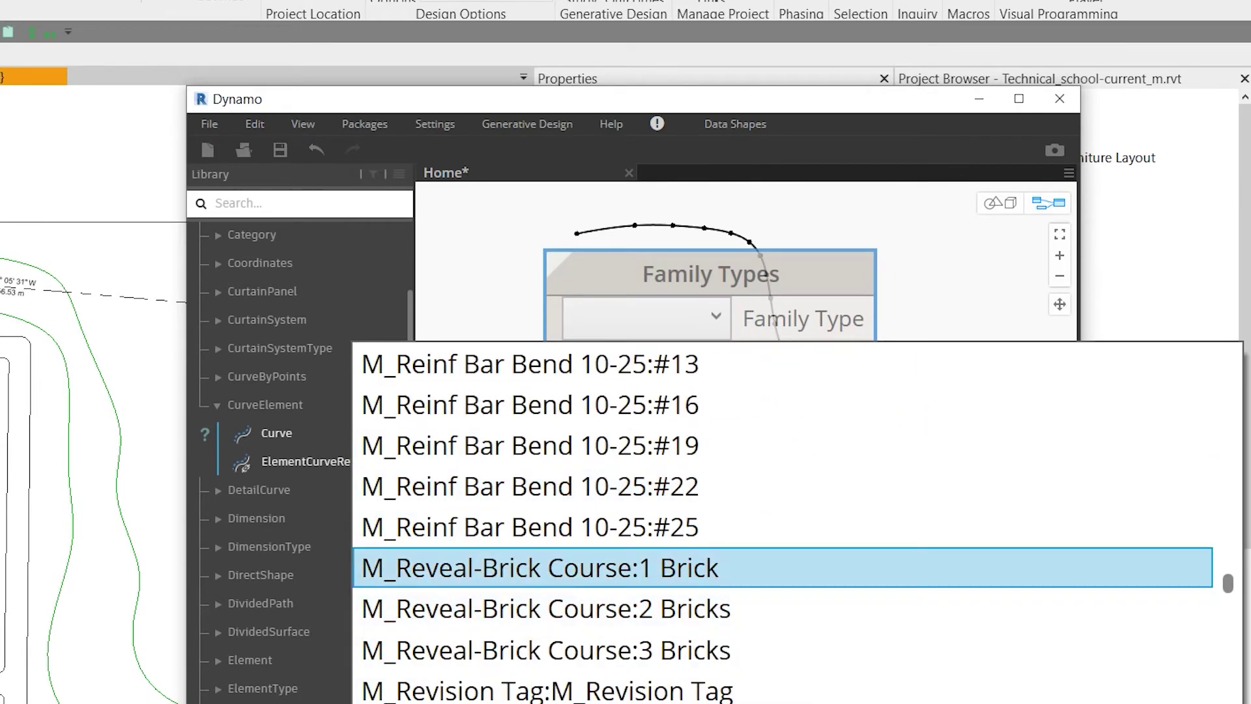
{"action": "scroll", "coordinate": [783, 567], "scroll_direction": "down", "scroll_amount": 3}
{"action": "scroll", "coordinate": [782, 568], "scroll_direction": "down", "scroll_amount": 1}
{"action": "scroll", "coordinate": [783, 649], "scroll_direction": "down", "scroll_amount": 2}
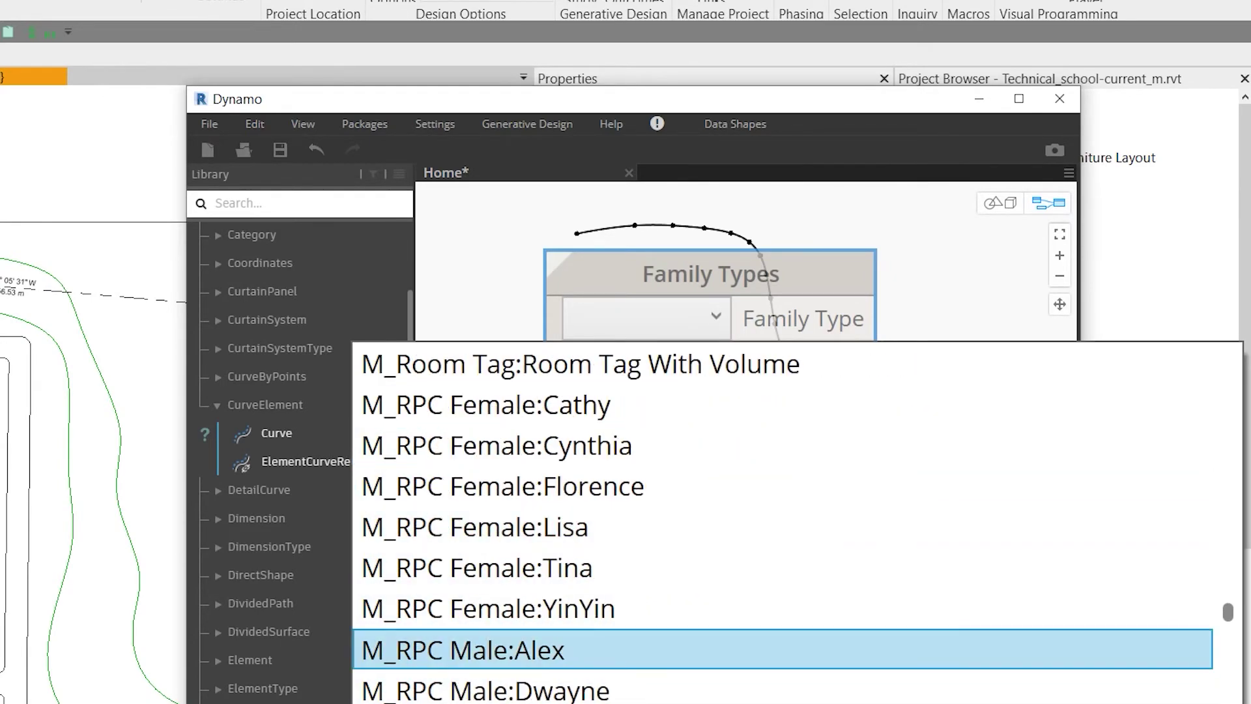
{"action": "scroll", "coordinate": [782, 649], "scroll_direction": "down", "scroll_amount": 1}
{"action": "scroll", "coordinate": [783, 587], "scroll_direction": "down", "scroll_amount": 2}
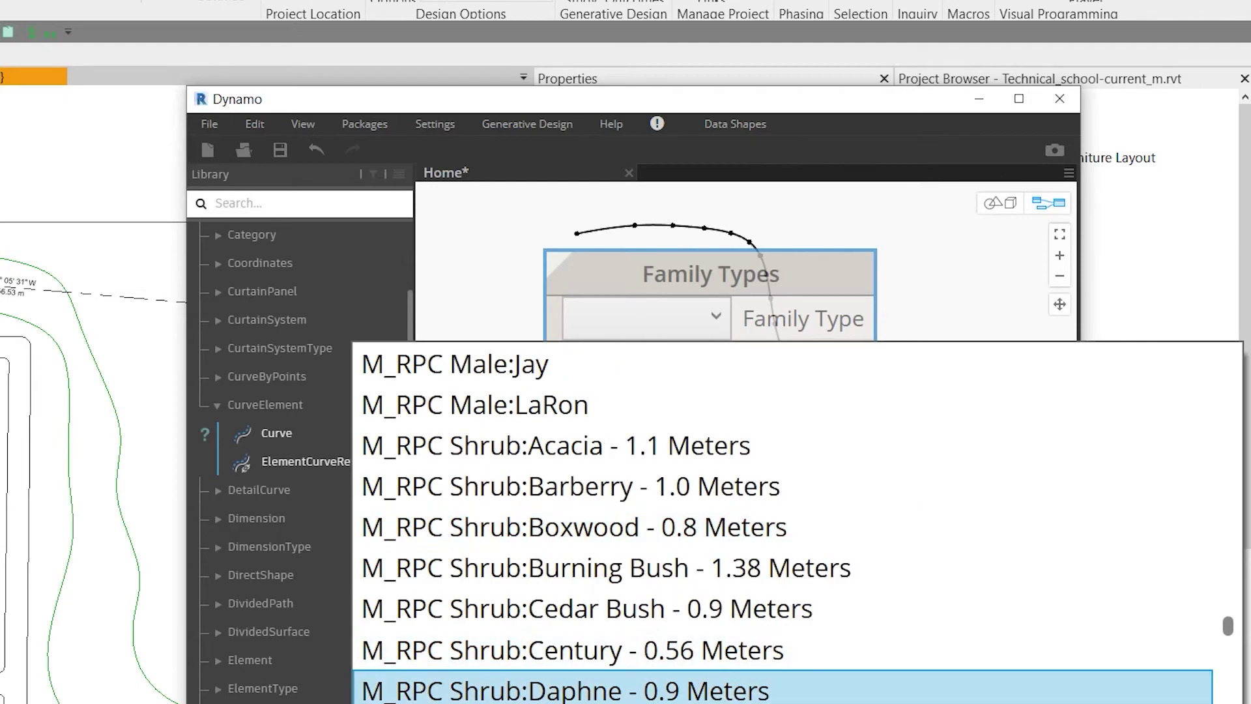
{"action": "scroll", "coordinate": [782, 684], "scroll_direction": "down", "scroll_amount": 2}
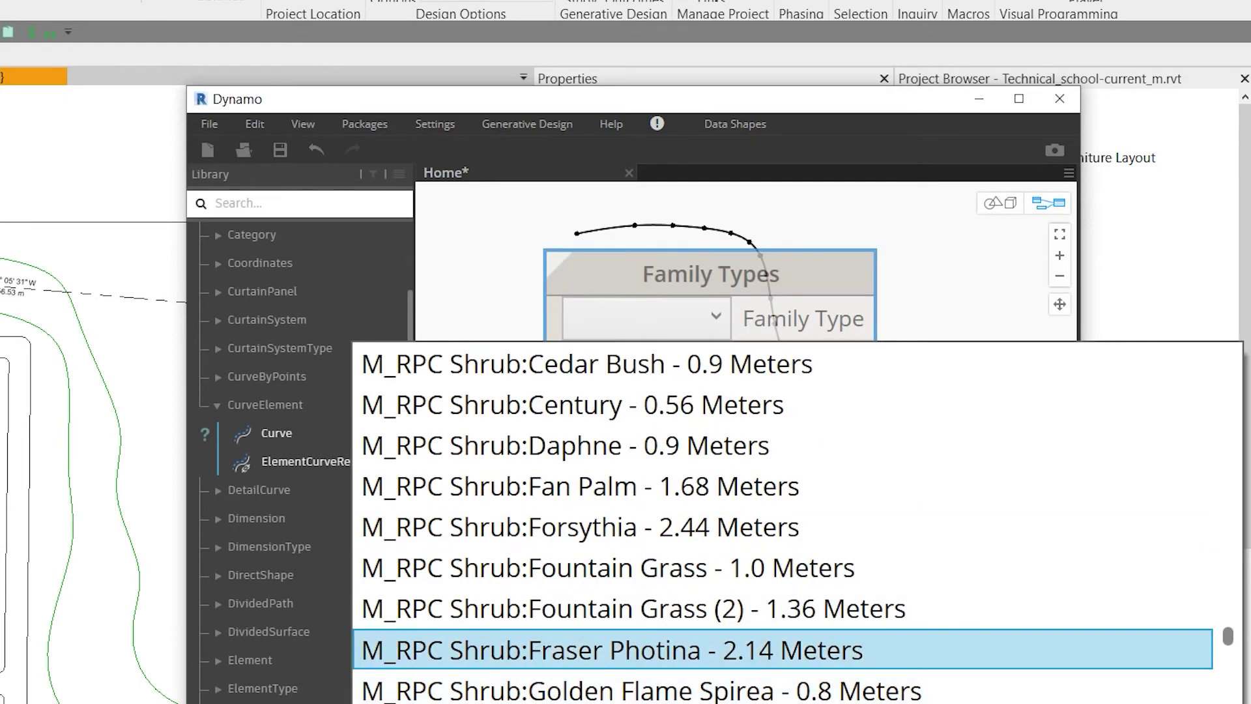
{"action": "scroll", "coordinate": [782, 626], "scroll_direction": "down", "scroll_amount": 1}
{"action": "scroll", "coordinate": [782, 608], "scroll_direction": "down", "scroll_amount": 1}
{"action": "scroll", "coordinate": [782, 603], "scroll_direction": "down", "scroll_amount": 1}
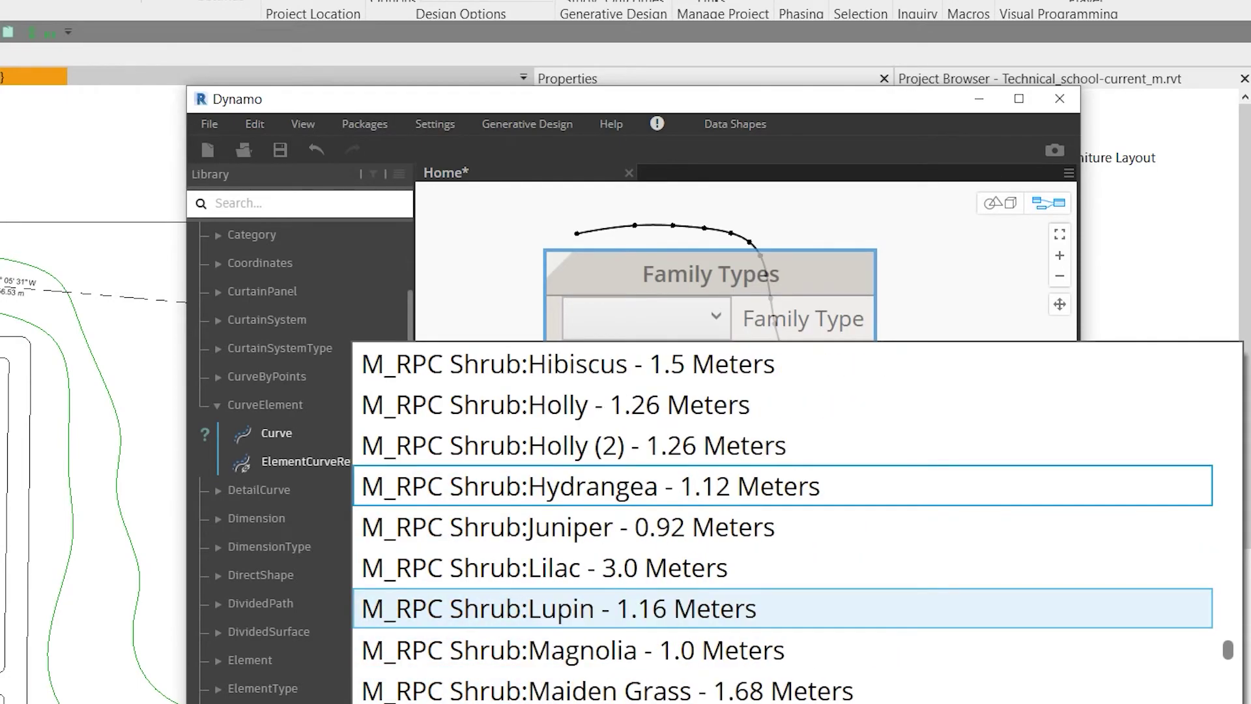
{"action": "scroll", "coordinate": [782, 650], "scroll_direction": "down", "scroll_amount": 1}
{"action": "scroll", "coordinate": [783, 650], "scroll_direction": "down", "scroll_amount": 2}
{"action": "scroll", "coordinate": [782, 649], "scroll_direction": "down", "scroll_amount": 2}
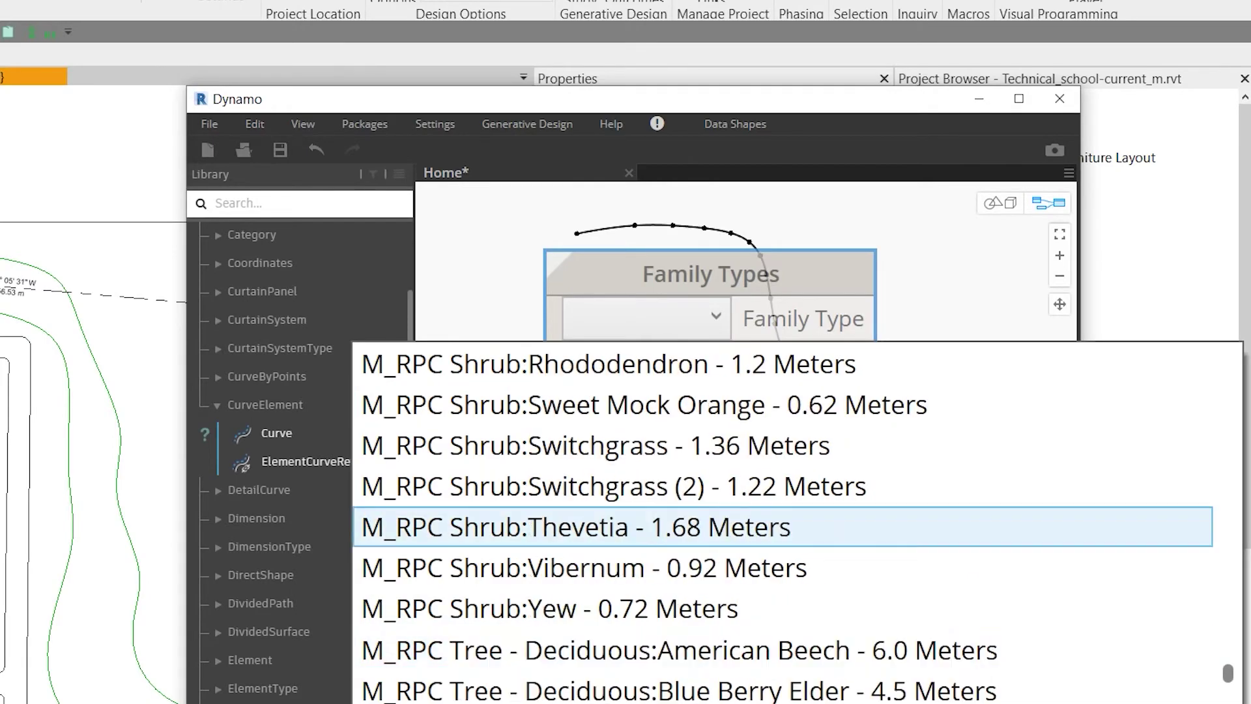
{"action": "scroll", "coordinate": [783, 649], "scroll_direction": "down", "scroll_amount": 1}
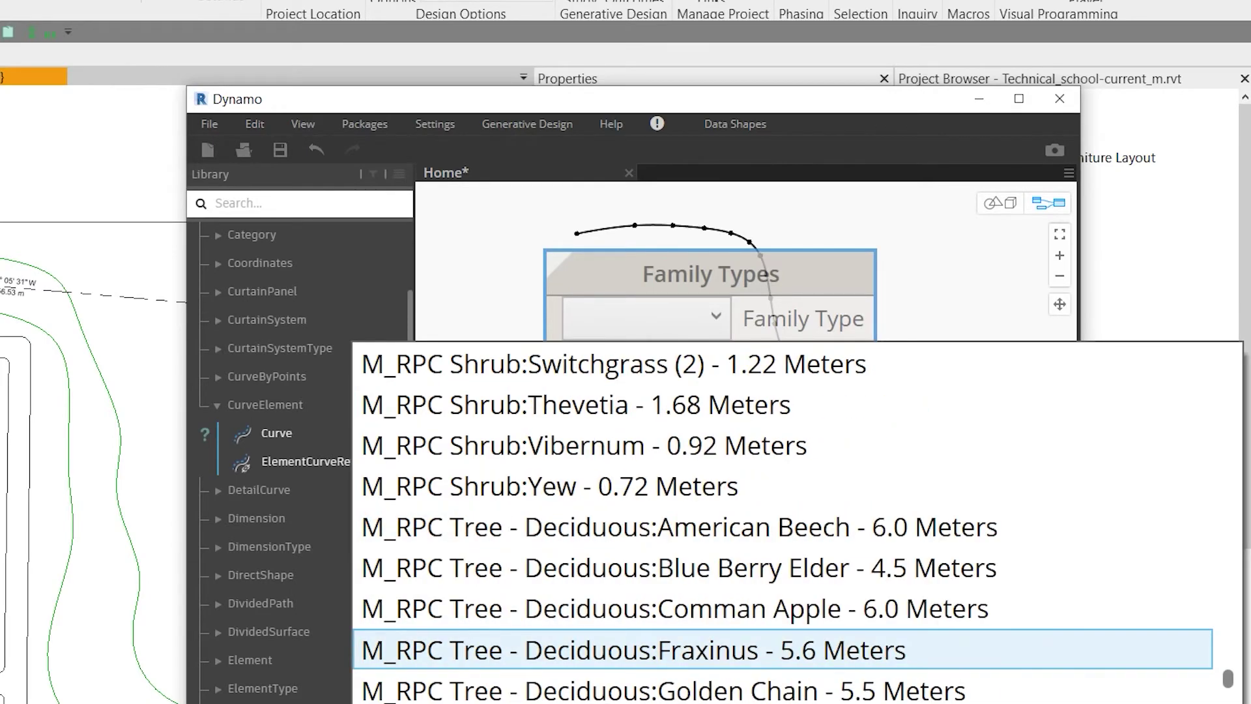
{"action": "left_click", "coordinate": [675, 608]}
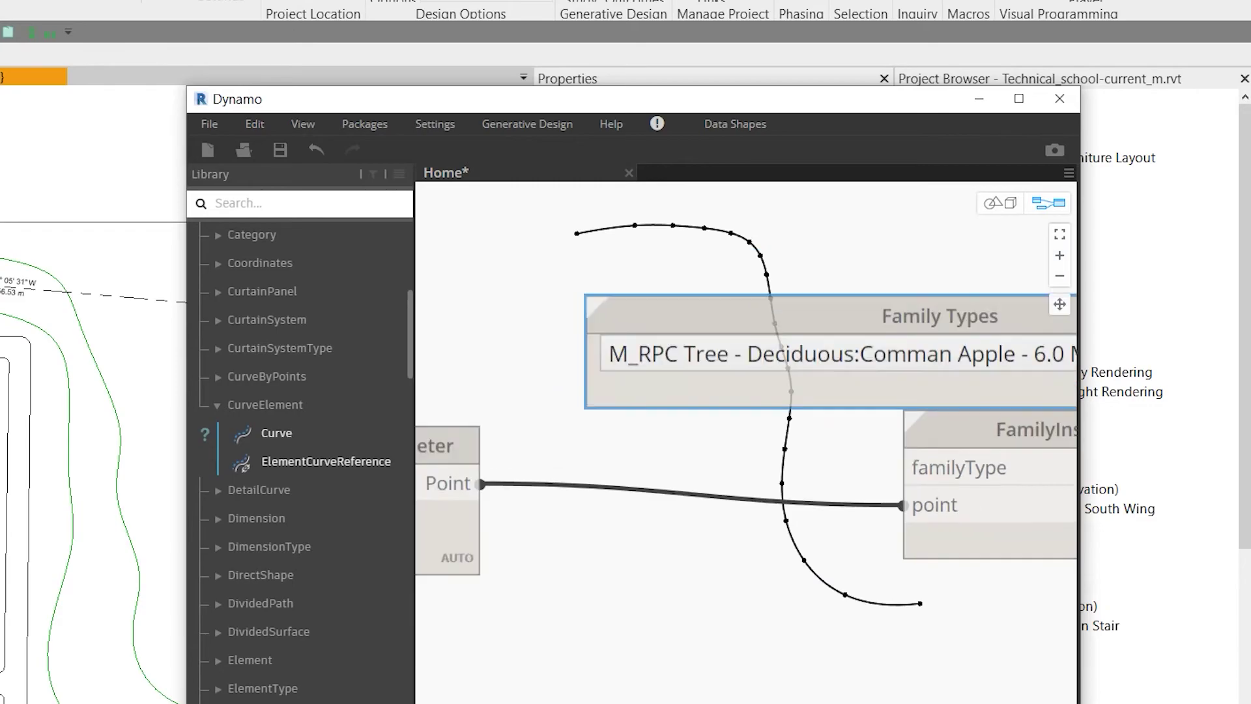
{"action": "scroll", "coordinate": [783, 440], "scroll_direction": "down", "scroll_amount": 3}
{"action": "scroll", "coordinate": [782, 440], "scroll_direction": "down", "scroll_amount": 2}
{"action": "scroll", "coordinate": [783, 440], "scroll_direction": "up", "scroll_amount": 5}
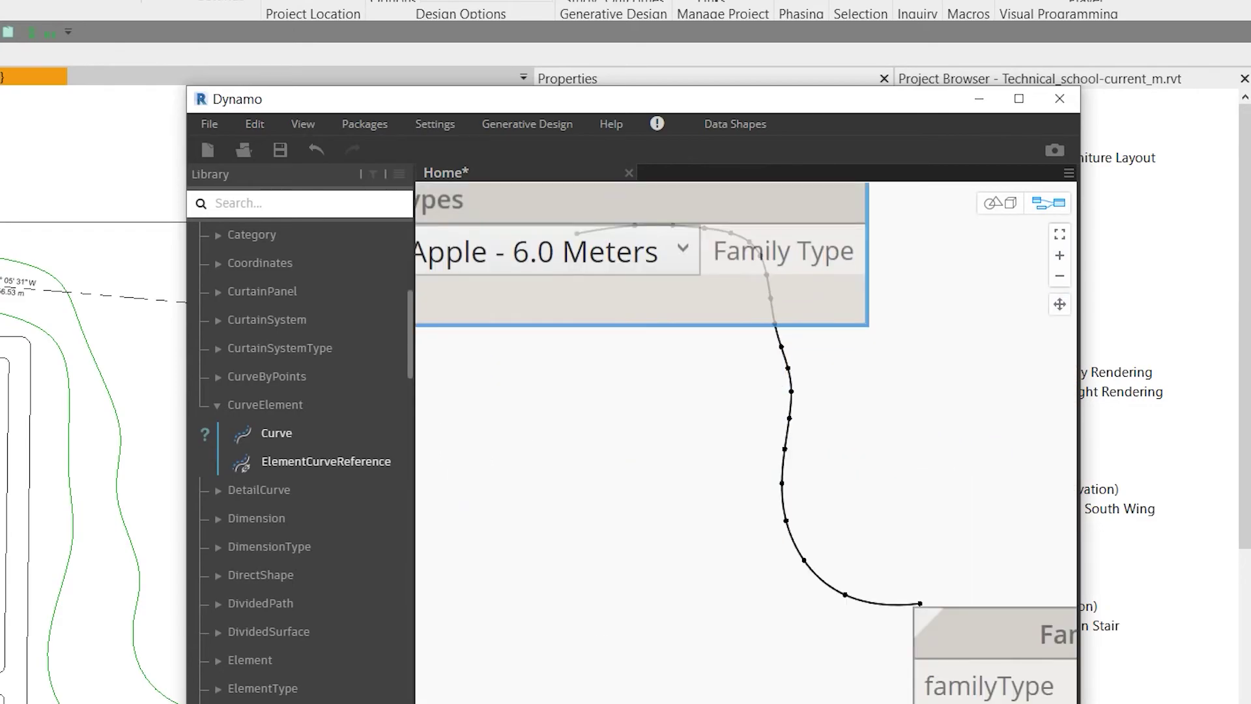
{"action": "left_click", "coordinate": [874, 249]}
{"action": "scroll", "coordinate": [720, 359], "scroll_direction": "down", "scroll_amount": 1}
Wire the apple tree type into FamilyInstance.ByPoint's familyType and adjust the tree-count slider.
{"action": "left_click", "coordinate": [731, 416]}
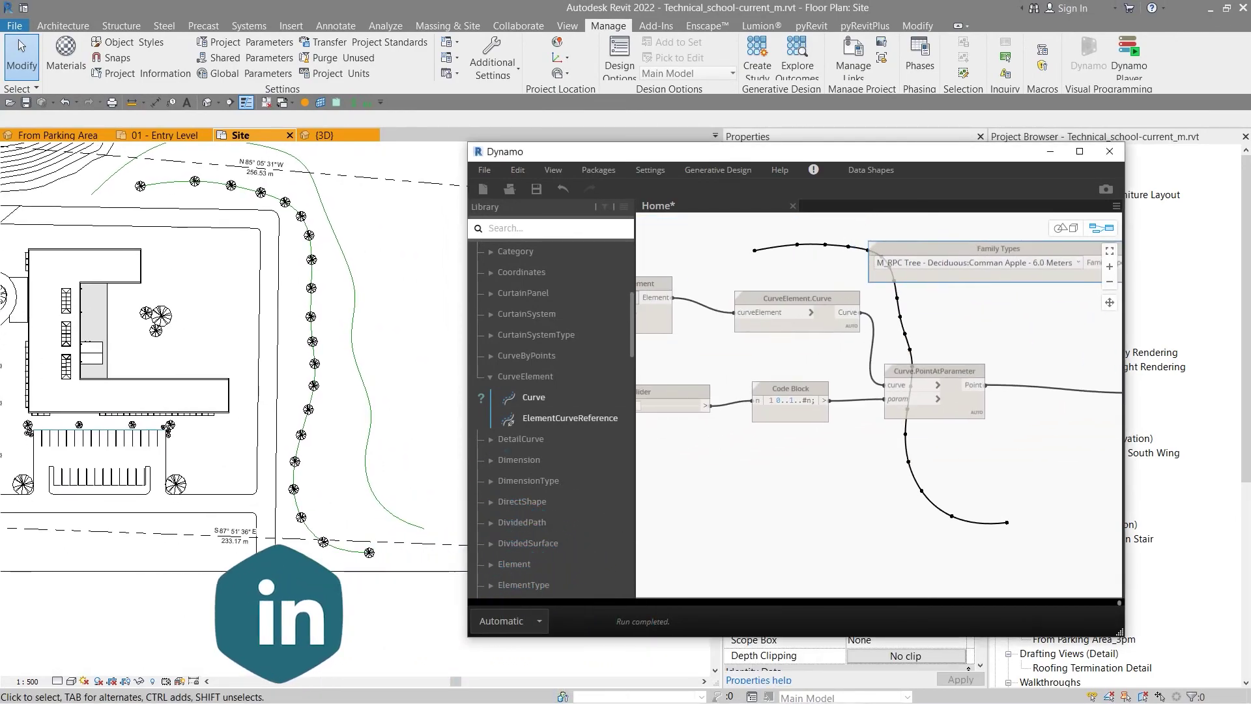
{"action": "scroll", "coordinate": [880, 405], "scroll_direction": "up", "scroll_amount": 2}
{"action": "scroll", "coordinate": [880, 406], "scroll_direction": "up", "scroll_amount": 2}
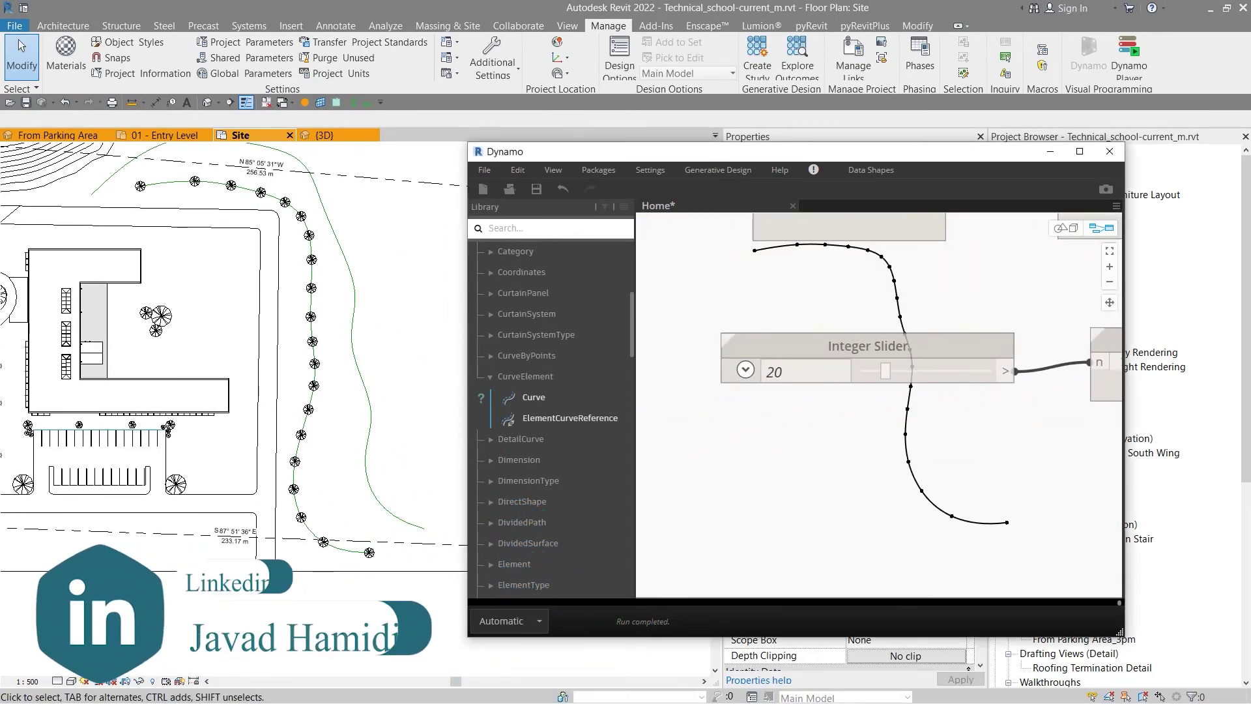
{"action": "scroll", "coordinate": [881, 405], "scroll_direction": "up", "scroll_amount": 1}
{"action": "scroll", "coordinate": [880, 406], "scroll_direction": "up", "scroll_amount": 2}
{"action": "scroll", "coordinate": [831, 353], "scroll_direction": "down", "scroll_amount": 1}
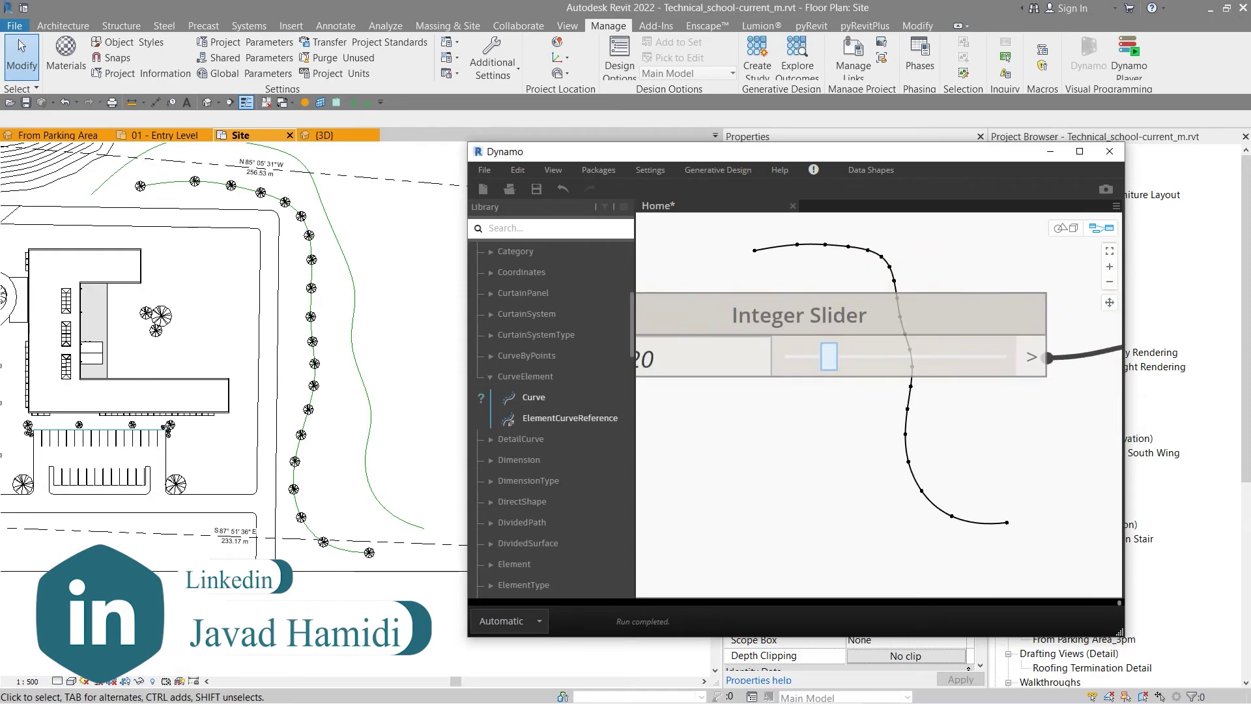
{"action": "mouse_move", "coordinate": [829, 356]}
{"action": "left_mouse_down"}
{"action": "mouse_move", "coordinate": [883, 356]}
{"action": "mouse_move", "coordinate": [812, 356]}
{"action": "mouse_move", "coordinate": [894, 356]}
{"action": "mouse_move", "coordinate": [812, 356]}
{"action": "mouse_move", "coordinate": [833, 356]}
{"action": "left_mouse_up"}
{"action": "scroll", "coordinate": [832, 358], "scroll_direction": "down", "scroll_amount": 3}
{"action": "scroll", "coordinate": [831, 357], "scroll_direction": "down", "scroll_amount": 2}
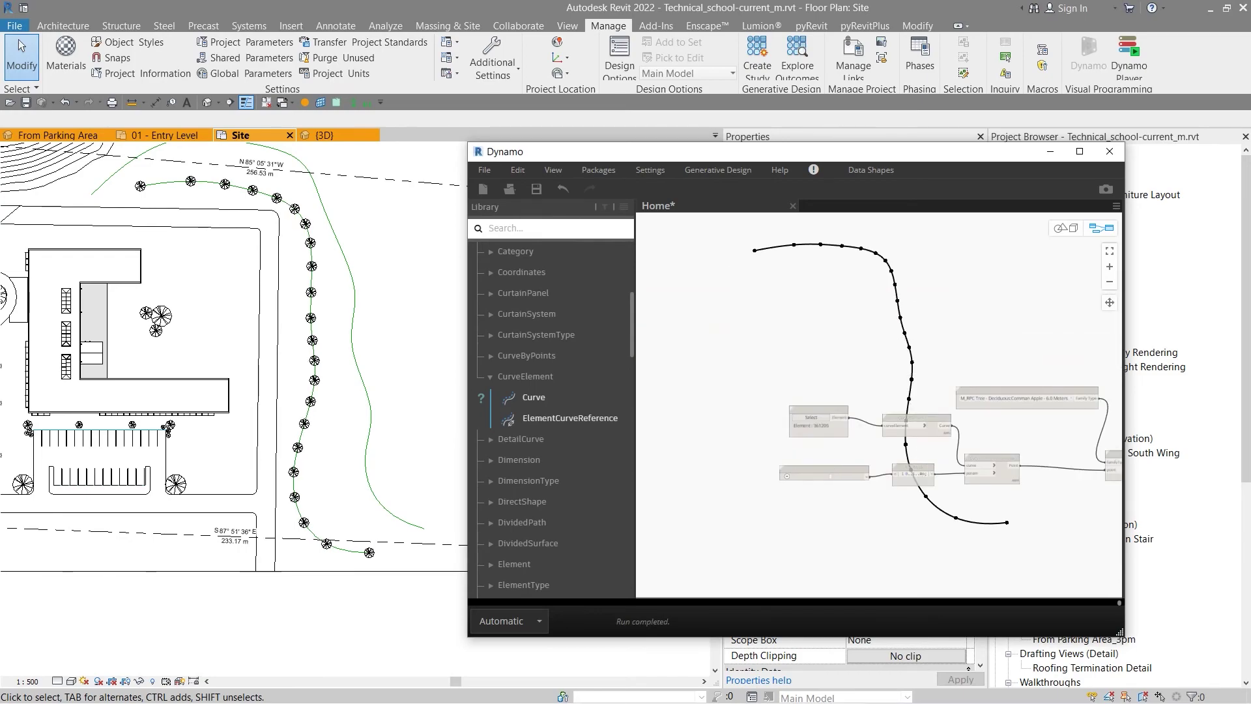
{"action": "scroll", "coordinate": [831, 356], "scroll_direction": "down", "scroll_amount": 2}
{"action": "scroll", "coordinate": [831, 357], "scroll_direction": "down", "scroll_amount": 1}
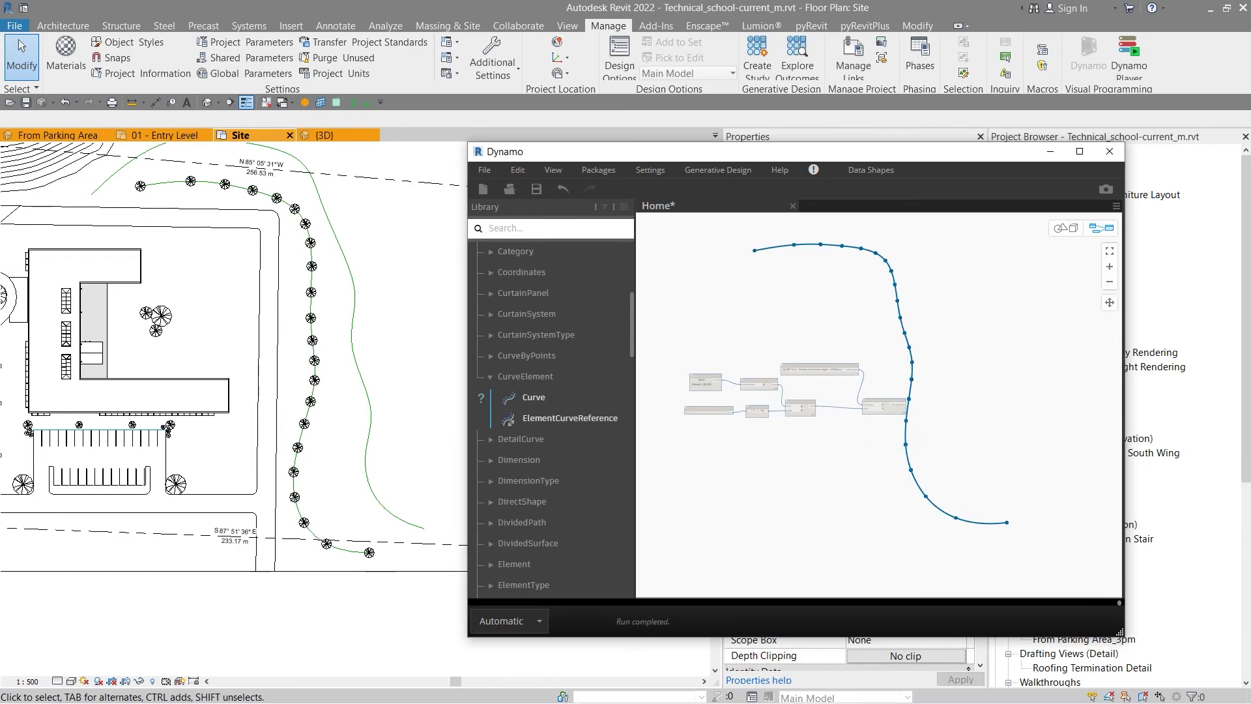
Paste a copy of the tree-placement nodes and move it to the lower left.
{"action": "key", "text": "ctrl+v"}
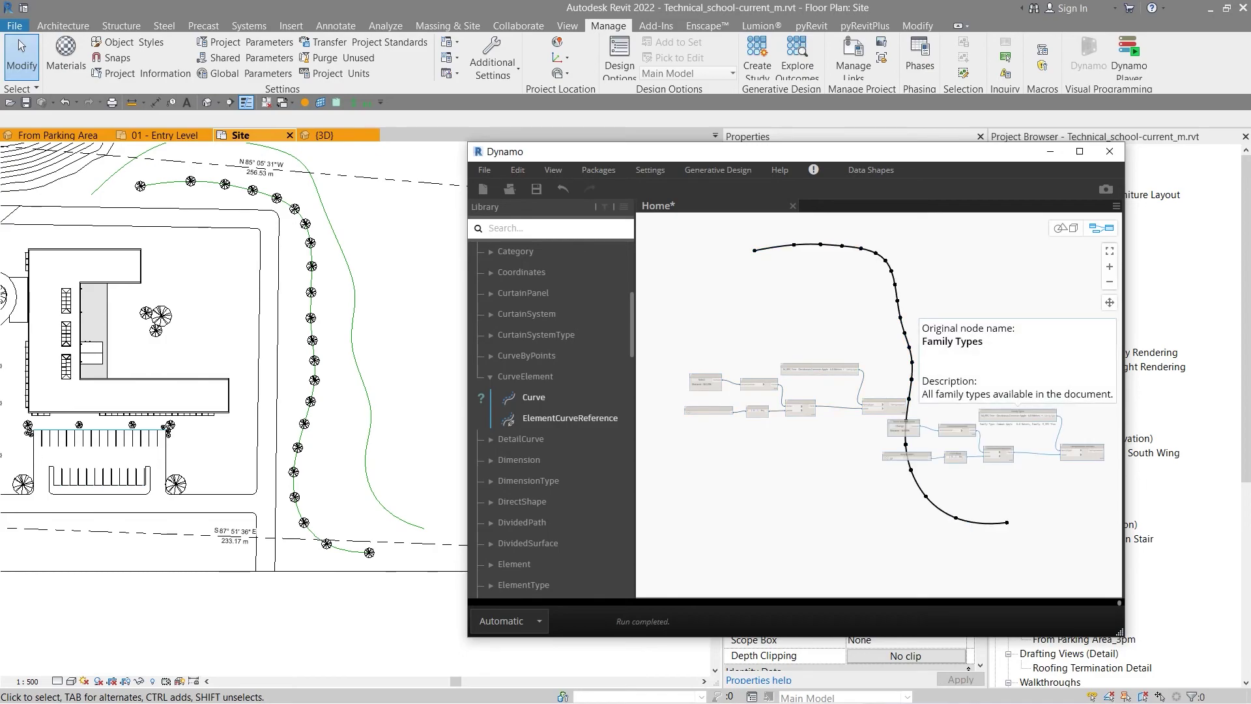
{"action": "left_click_drag", "start_coordinate": [1017, 415], "coordinate": [826, 457]}
{"action": "scroll", "coordinate": [743, 440], "scroll_direction": "up", "scroll_amount": 5}
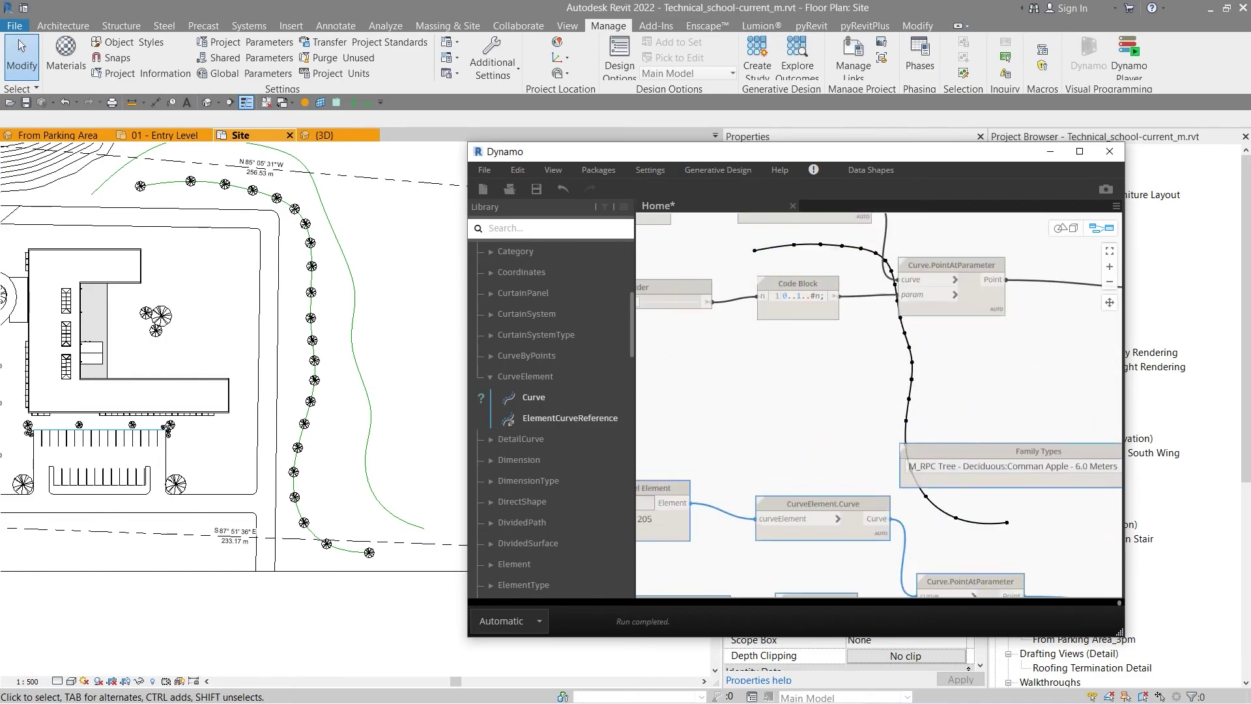
{"action": "scroll", "coordinate": [822, 400], "scroll_direction": "up", "scroll_amount": 2}
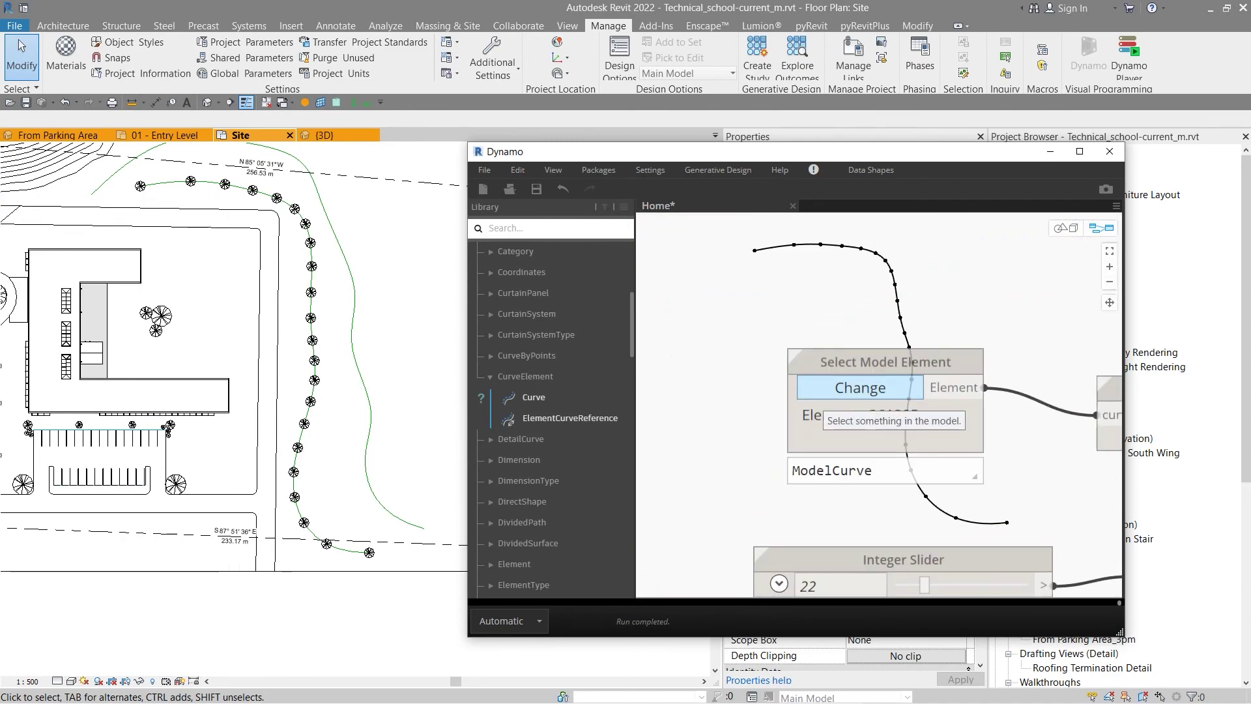
Point the copied Select Model Element at the second curved path and set its slider to 24.
{"action": "left_click", "coordinate": [861, 387]}
{"action": "left_click", "coordinate": [357, 294]}
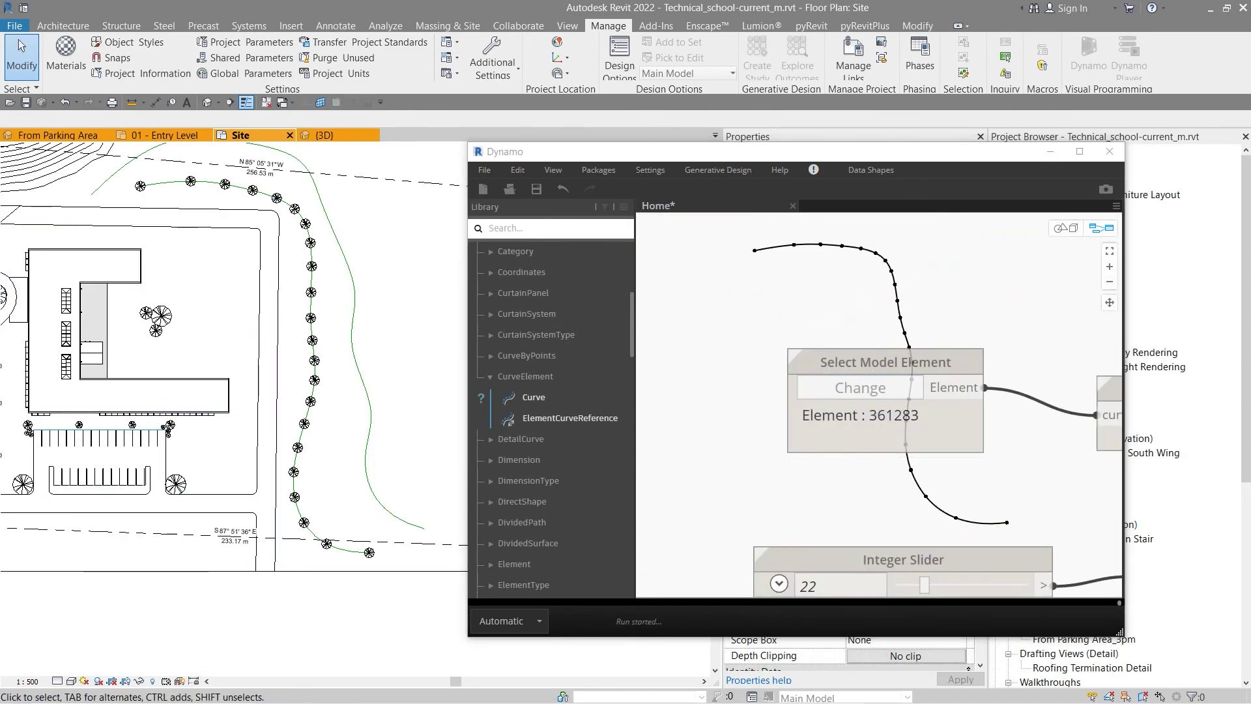
{"action": "scroll", "coordinate": [785, 457], "scroll_direction": "down", "scroll_amount": 4}
{"action": "middle_click_drag", "start_coordinate": [880, 440], "coordinate": [850, 410]}
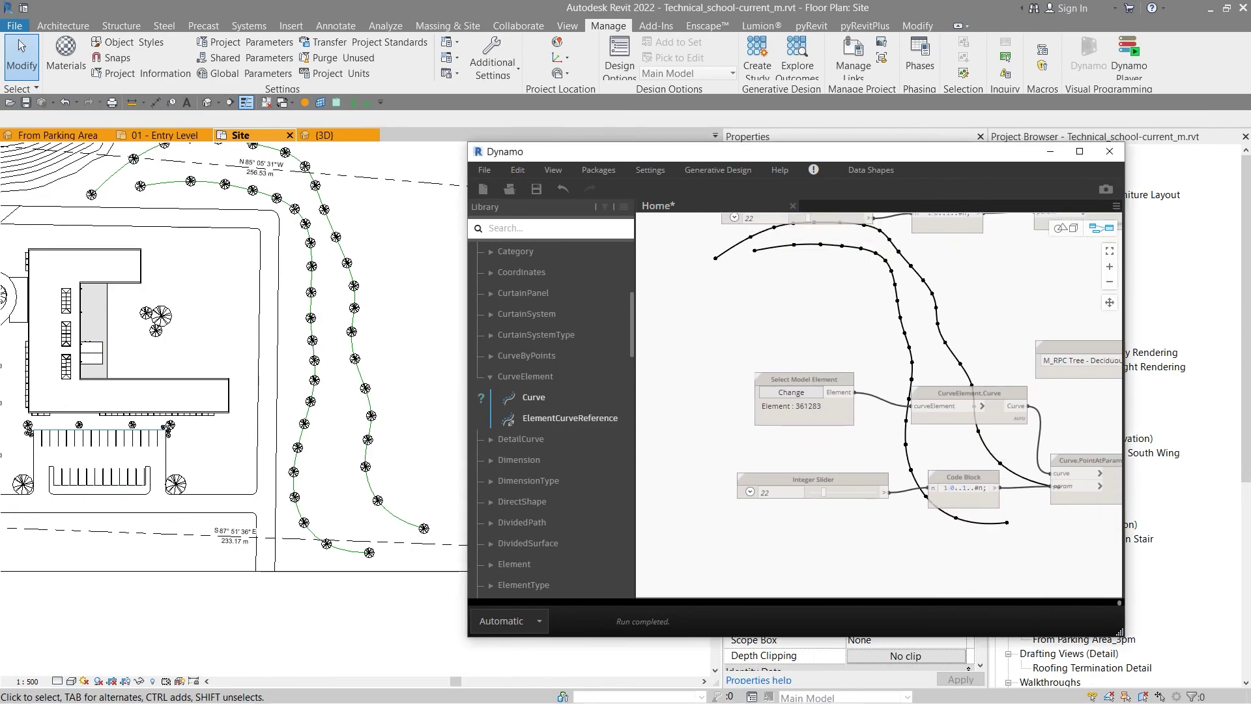
{"action": "left_click_drag", "start_coordinate": [824, 492], "coordinate": [826, 492]}
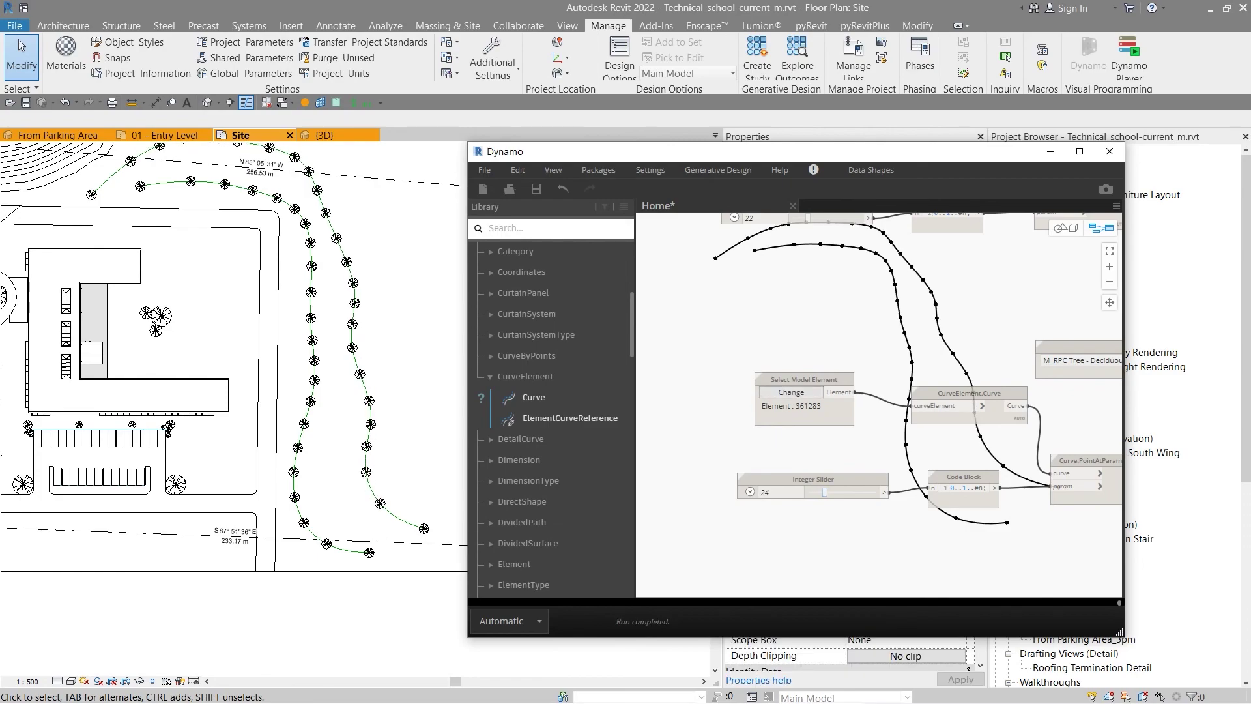